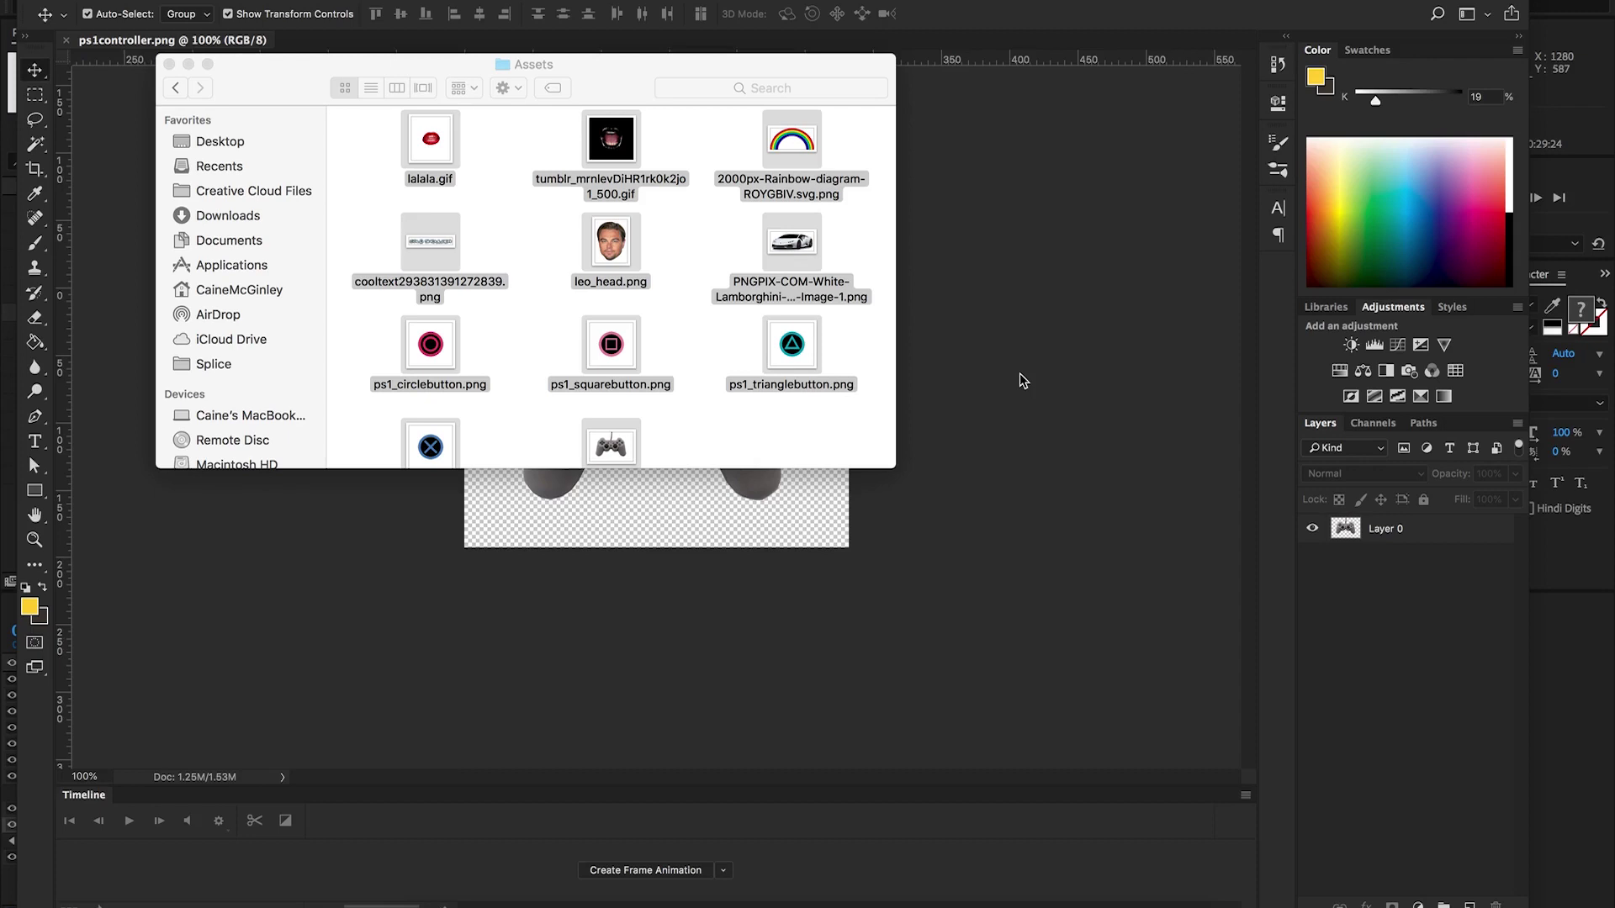
Move the Assets window off the controller image and switch to colour-based selection
left_click(690, 353)
scroll(690, 353, "down", 2)
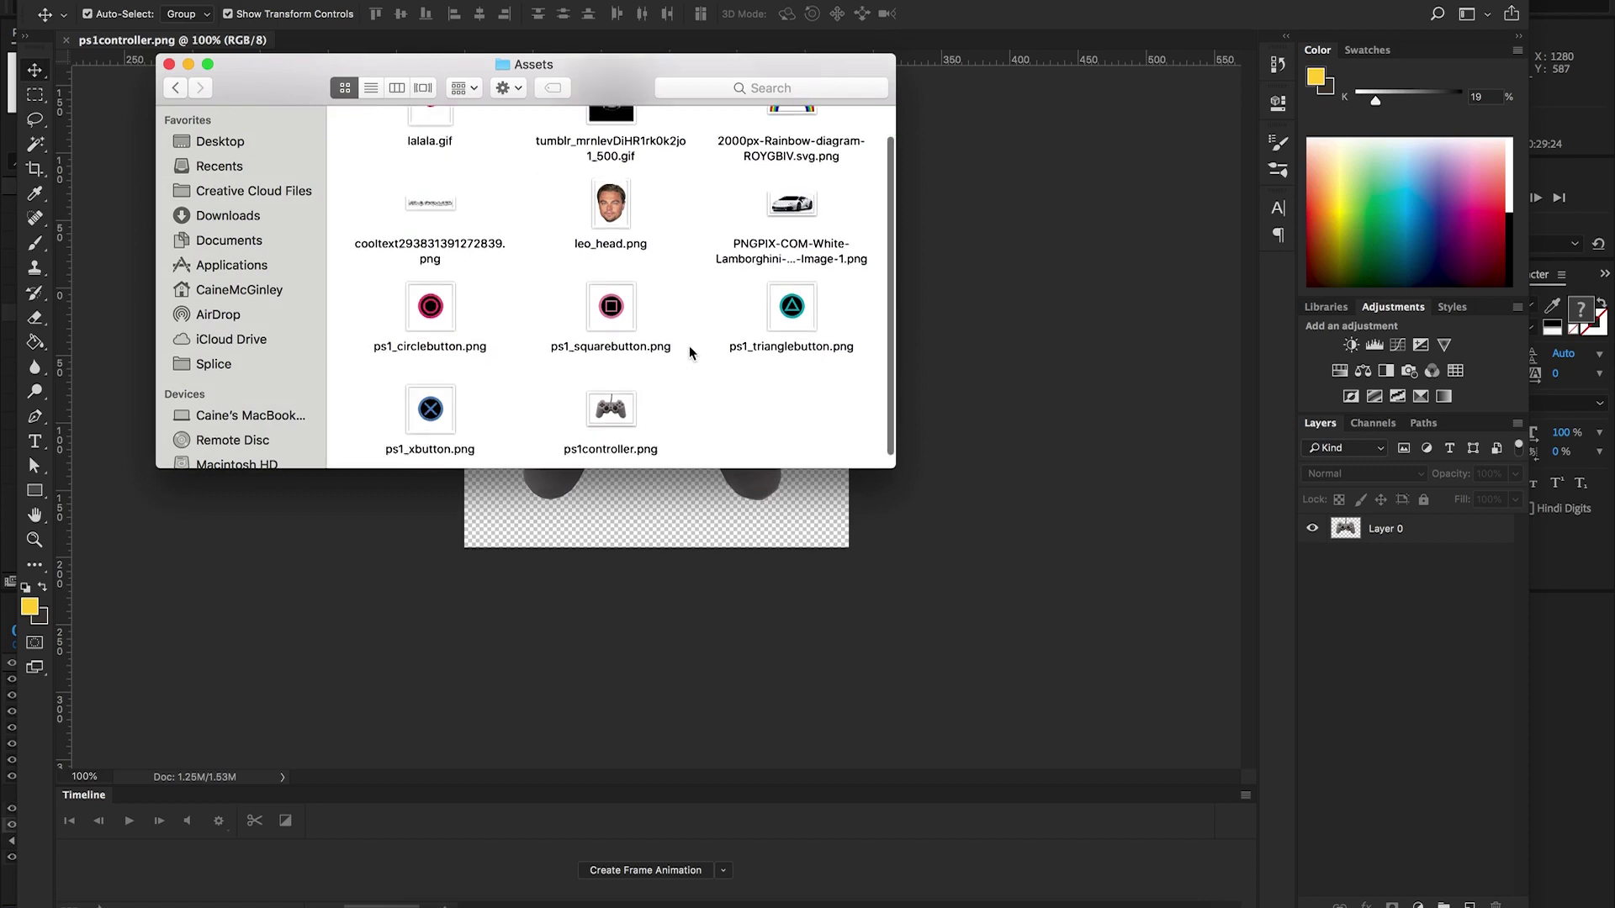
left_click_drag(600, 89, 1067, 106)
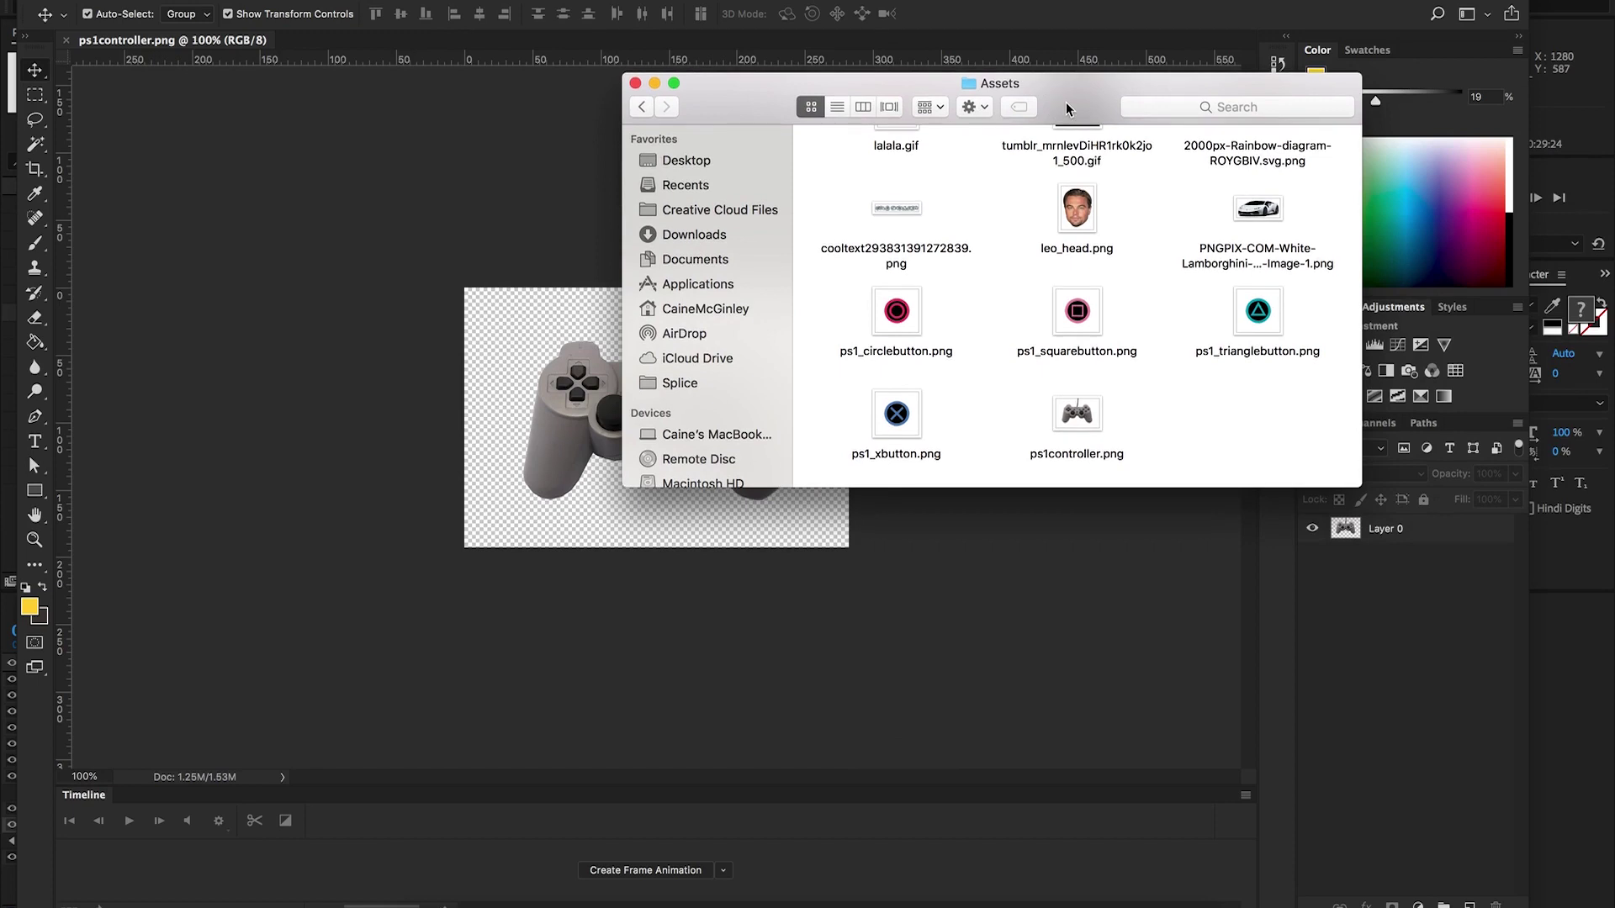
left_click_drag(1067, 107, 1244, 290)
left_click(414, 451)
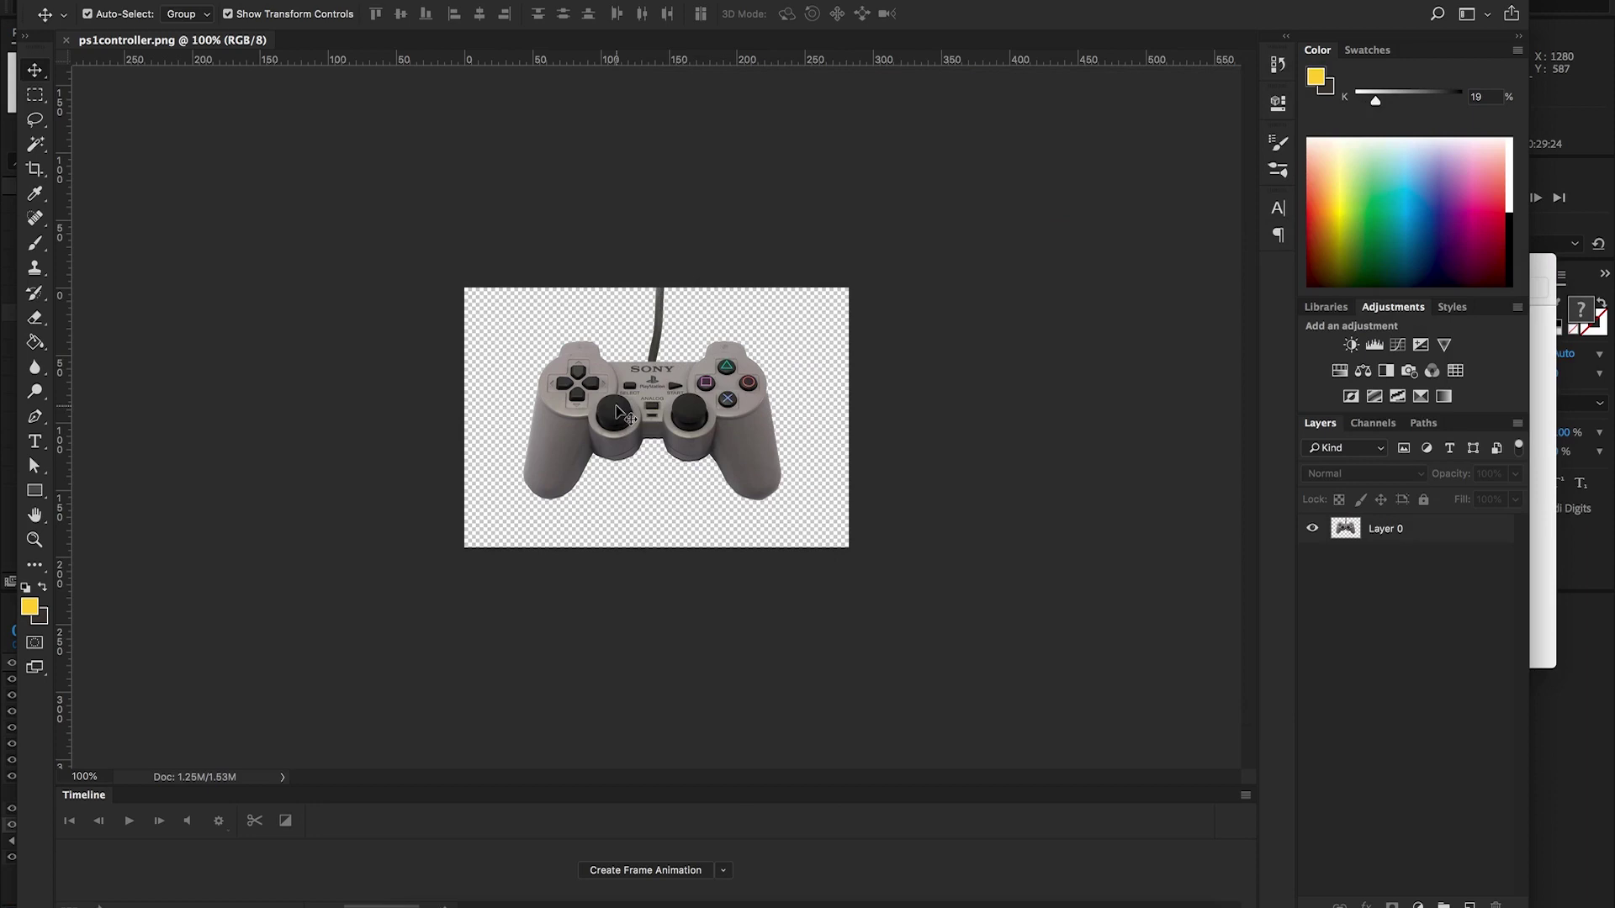
left_click(28, 148)
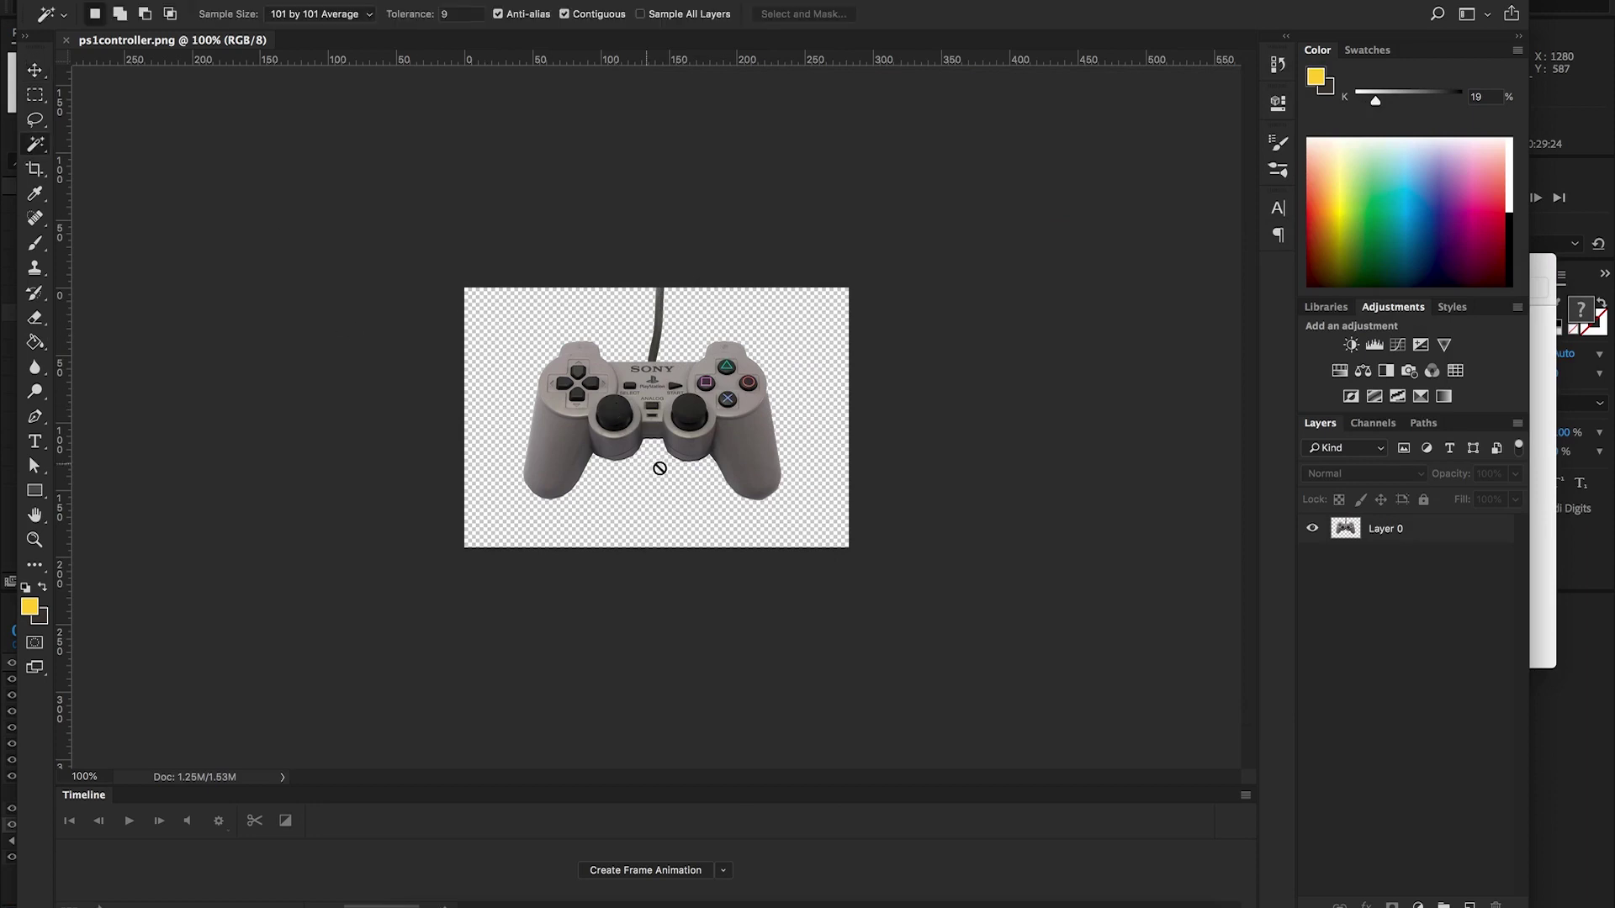
Quick Look the COLD SHOULDER cooltext PNG, then browse the Cool Text style gallery
key("super+Tab")
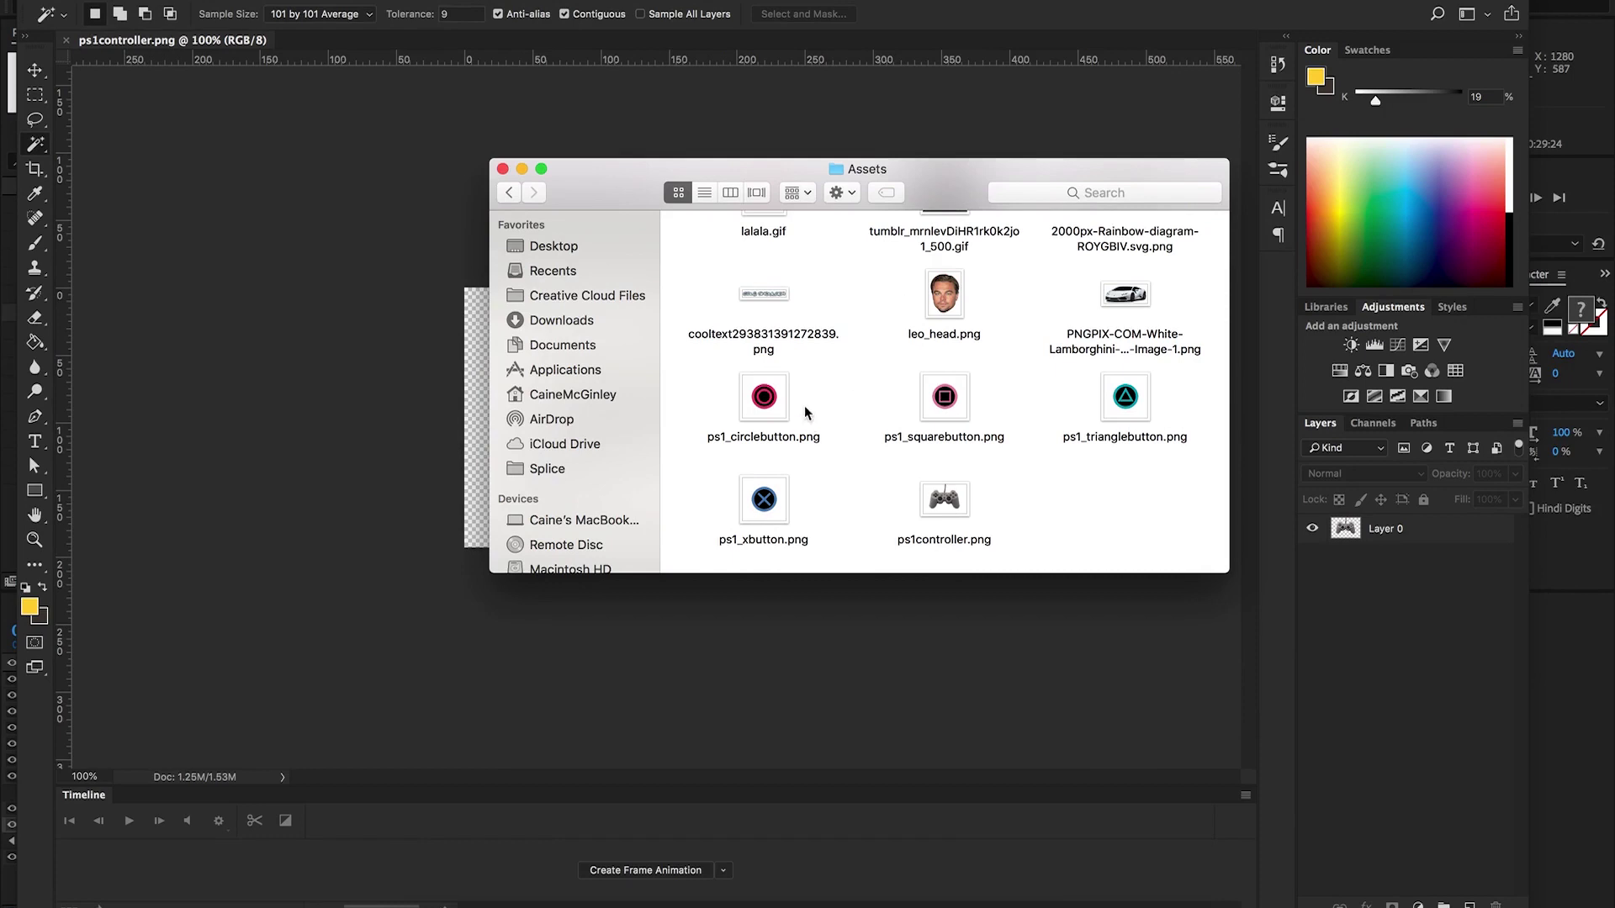
left_click(762, 300)
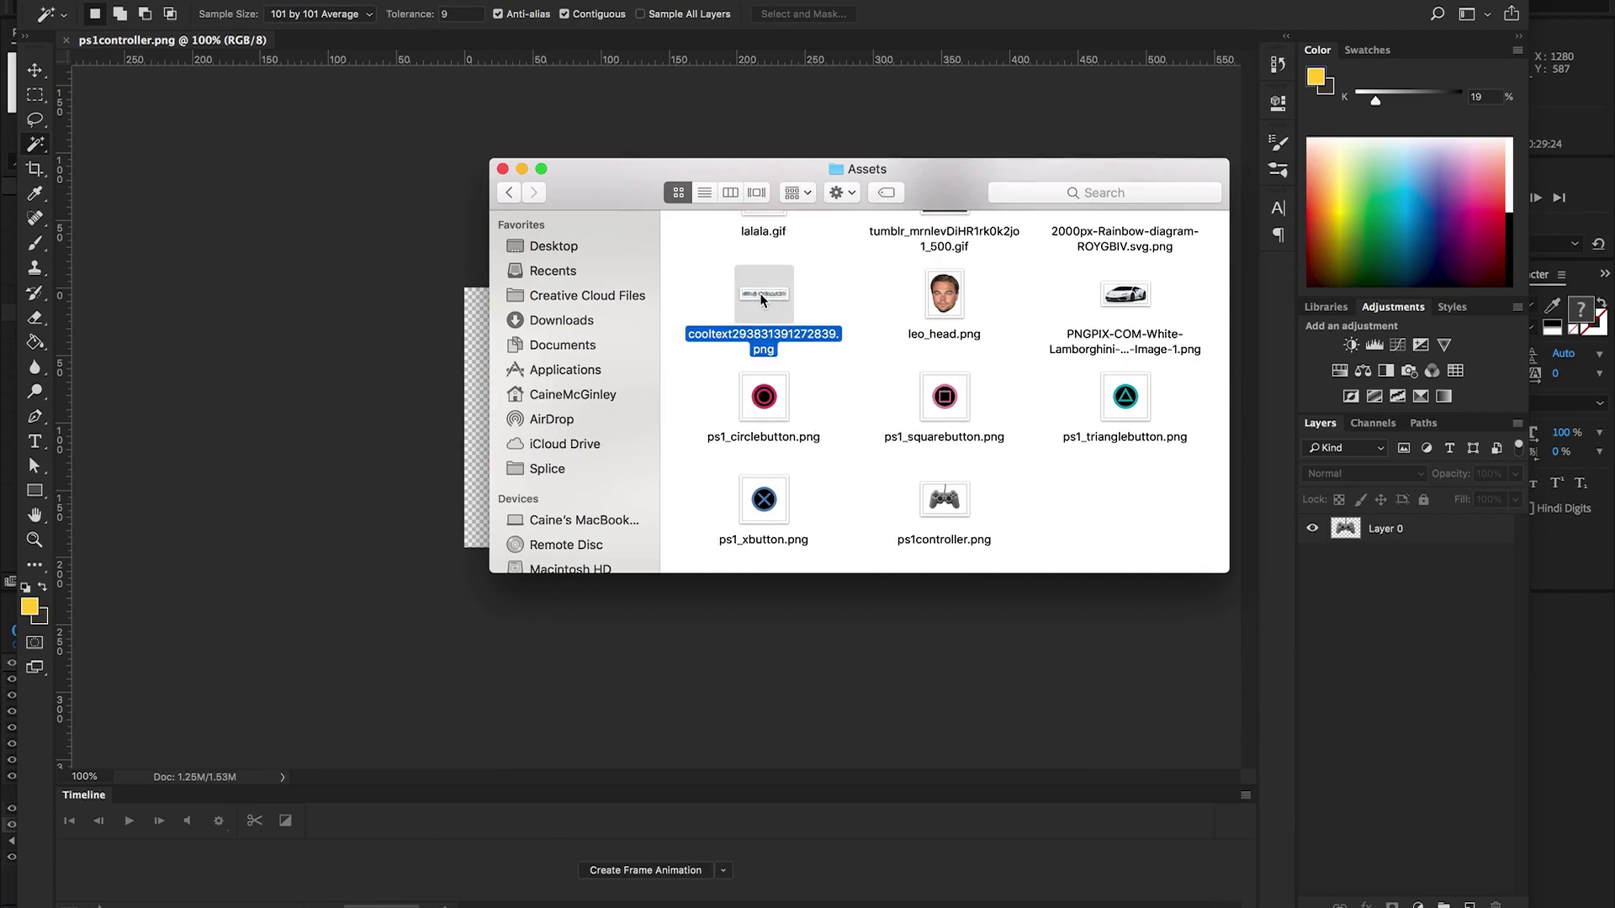
key("super+Tab")
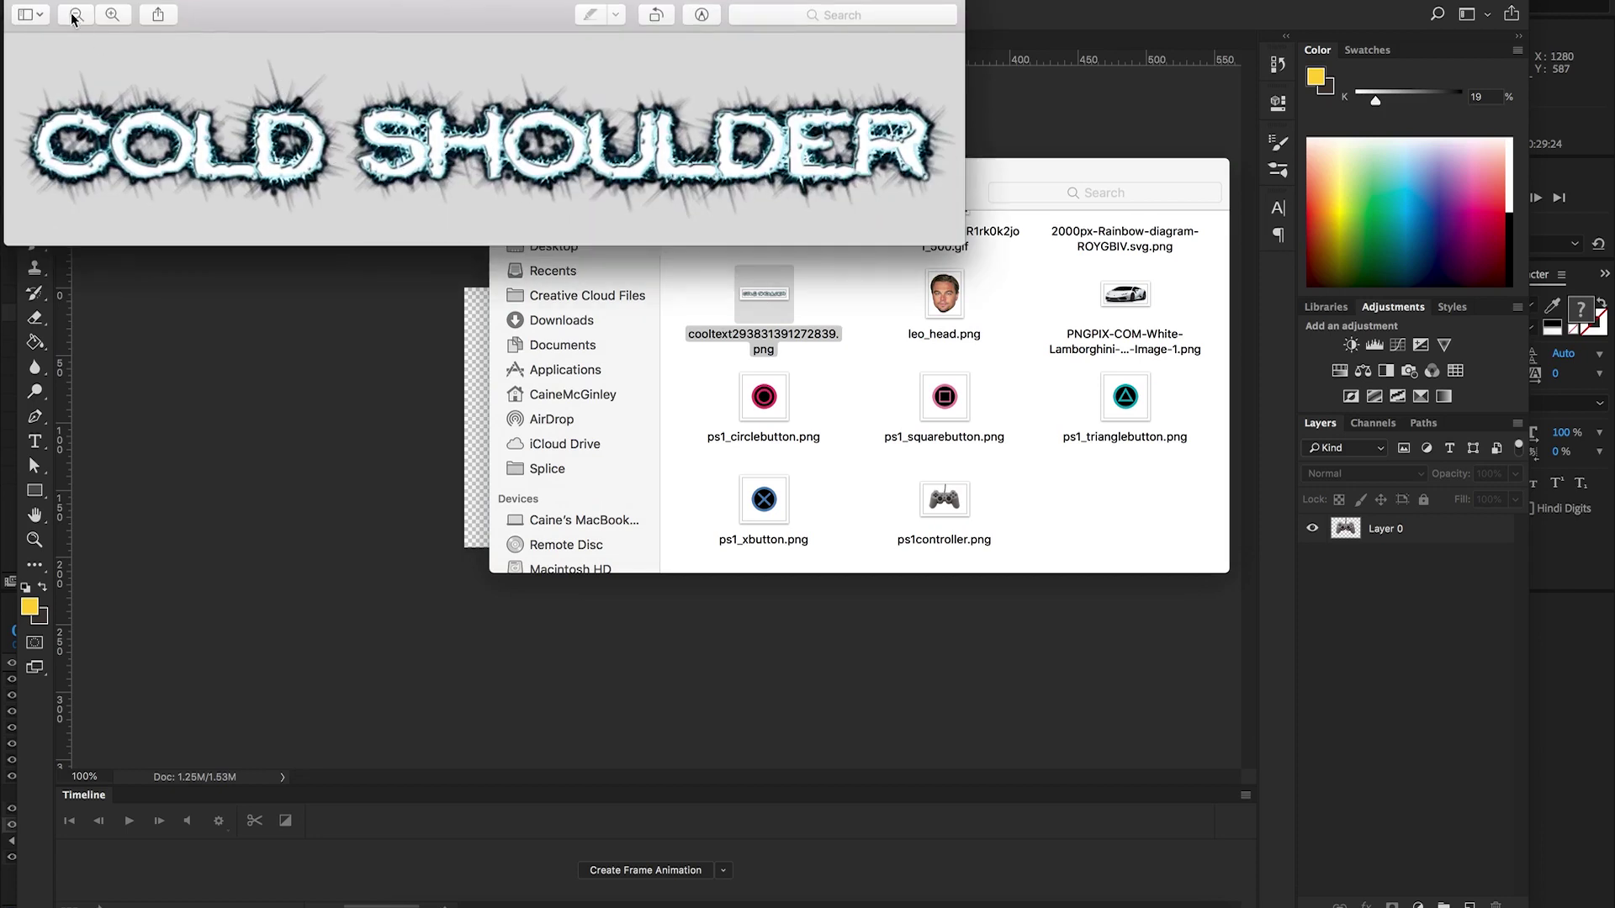
key("space")
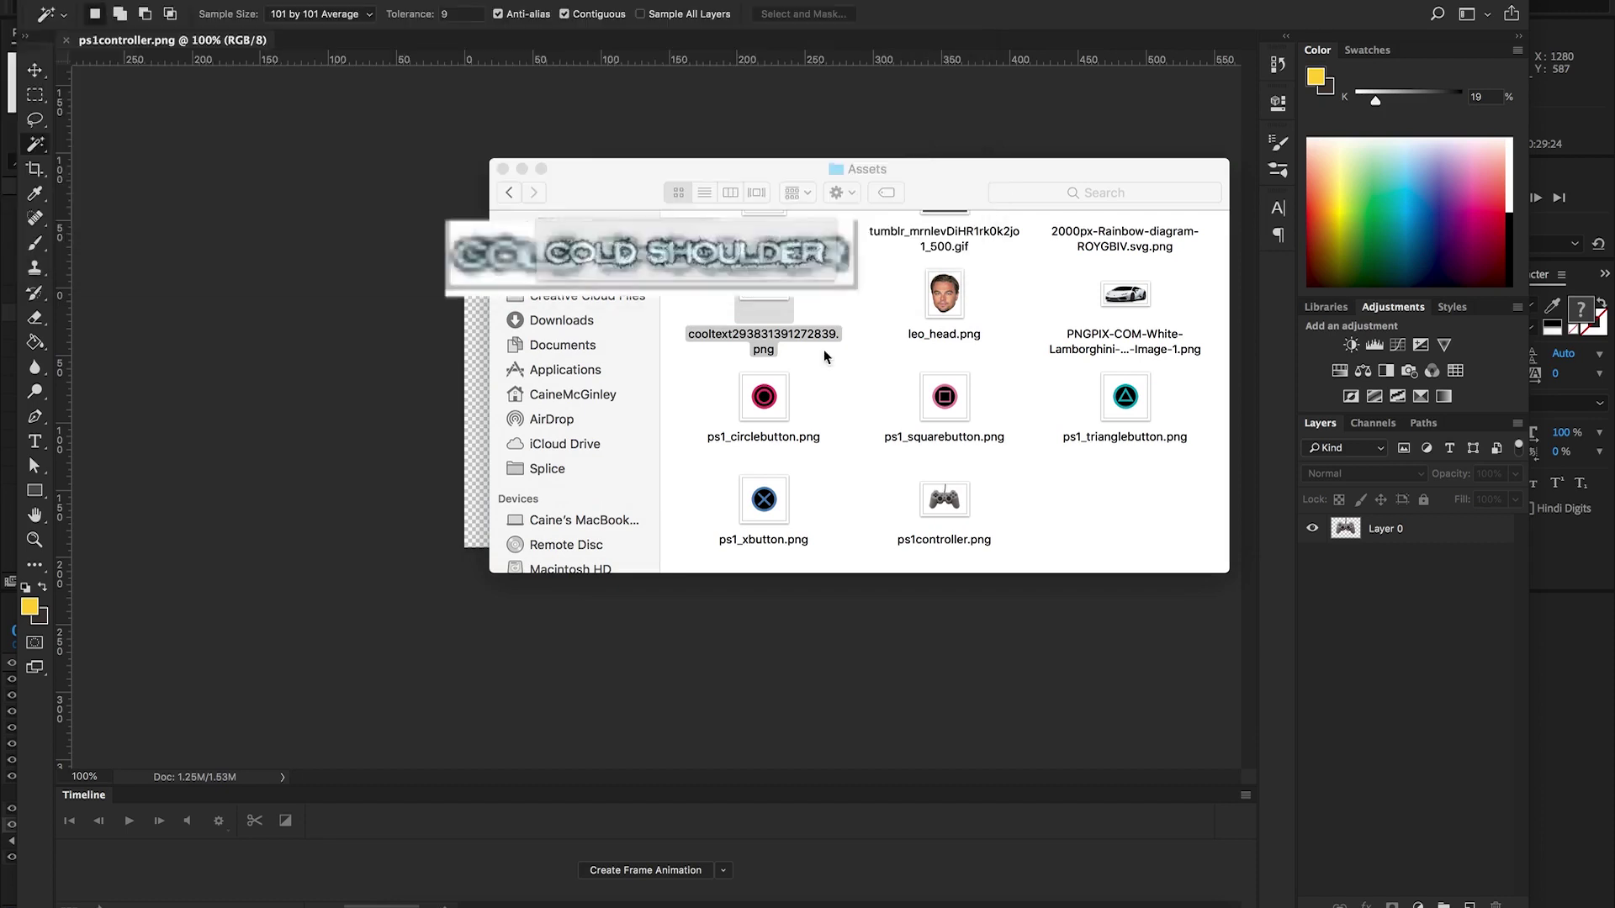
key("super+Tab")
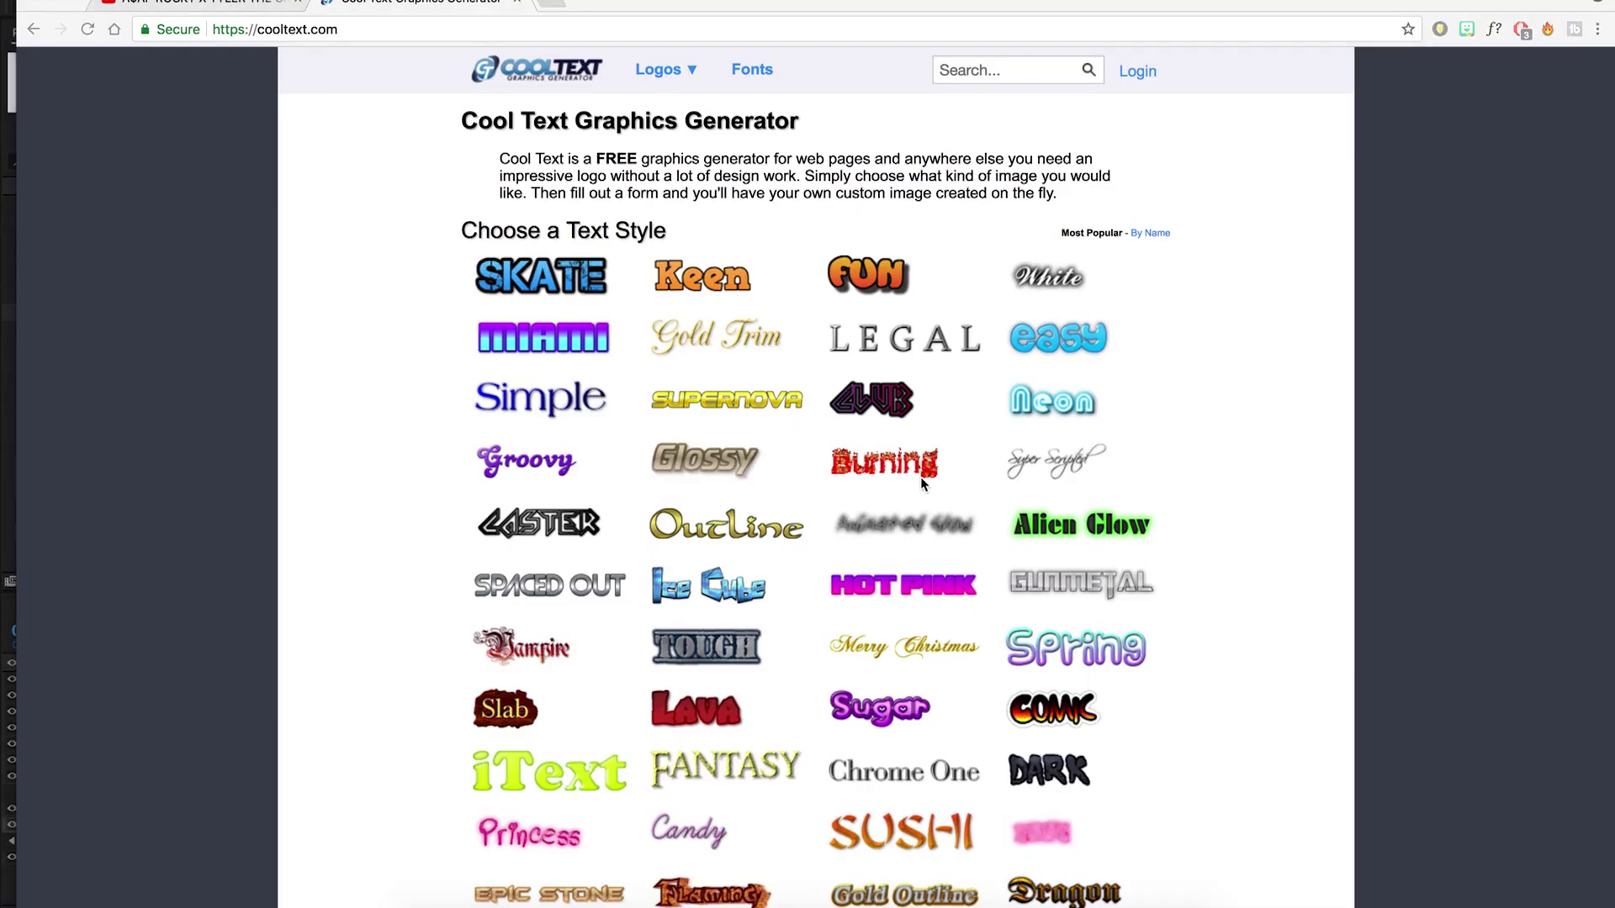
scroll(921, 480, "down", 5)
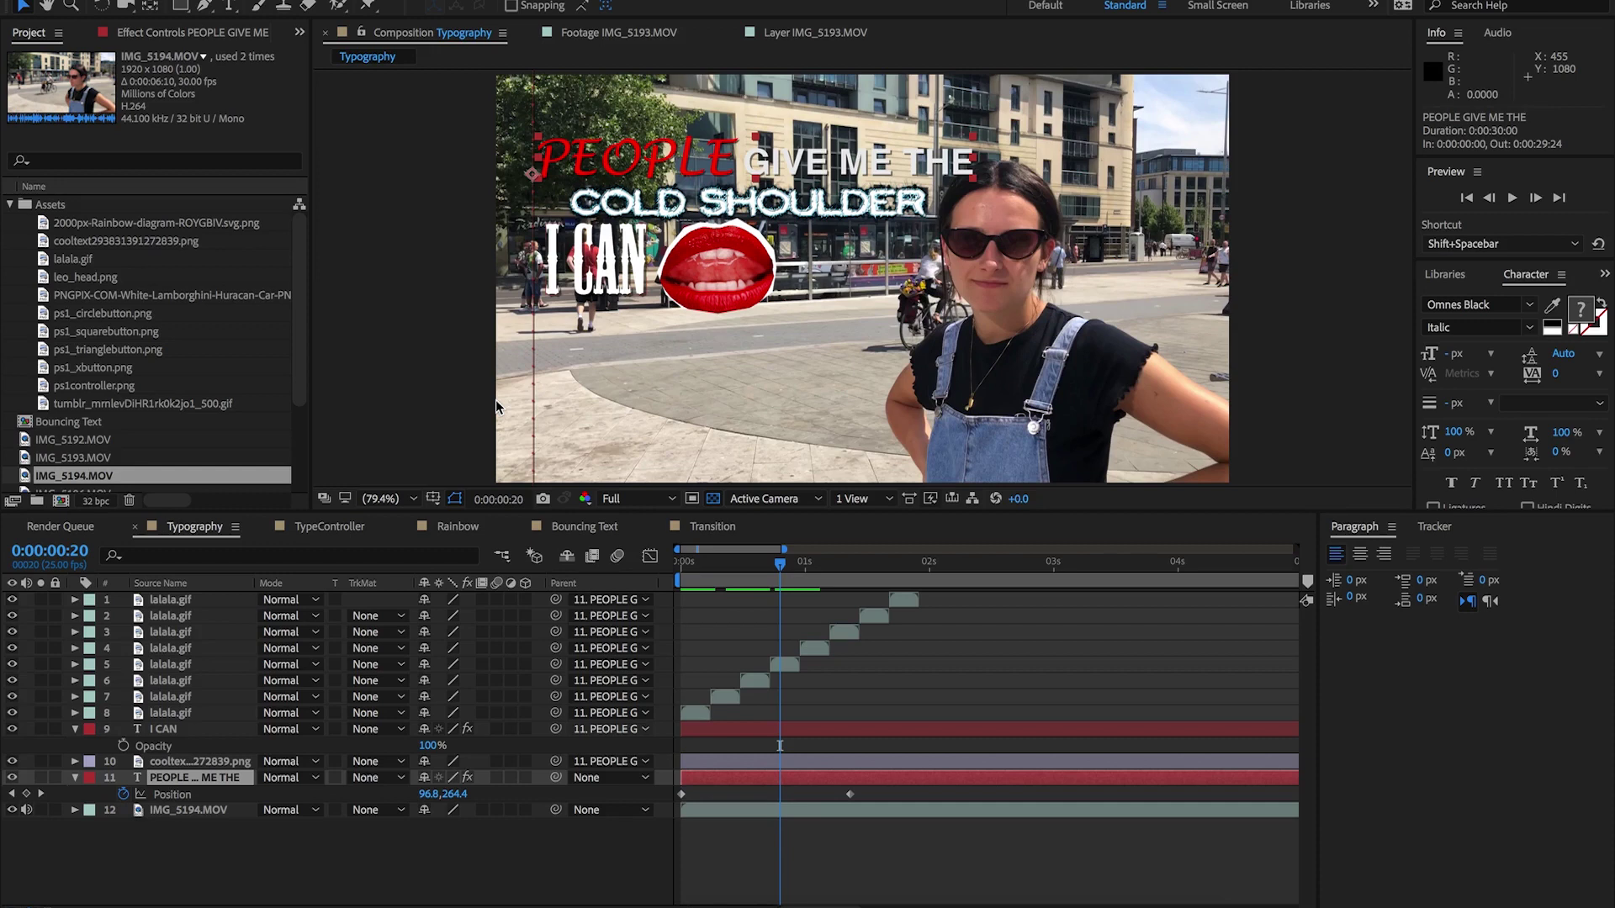
left_click(773, 573)
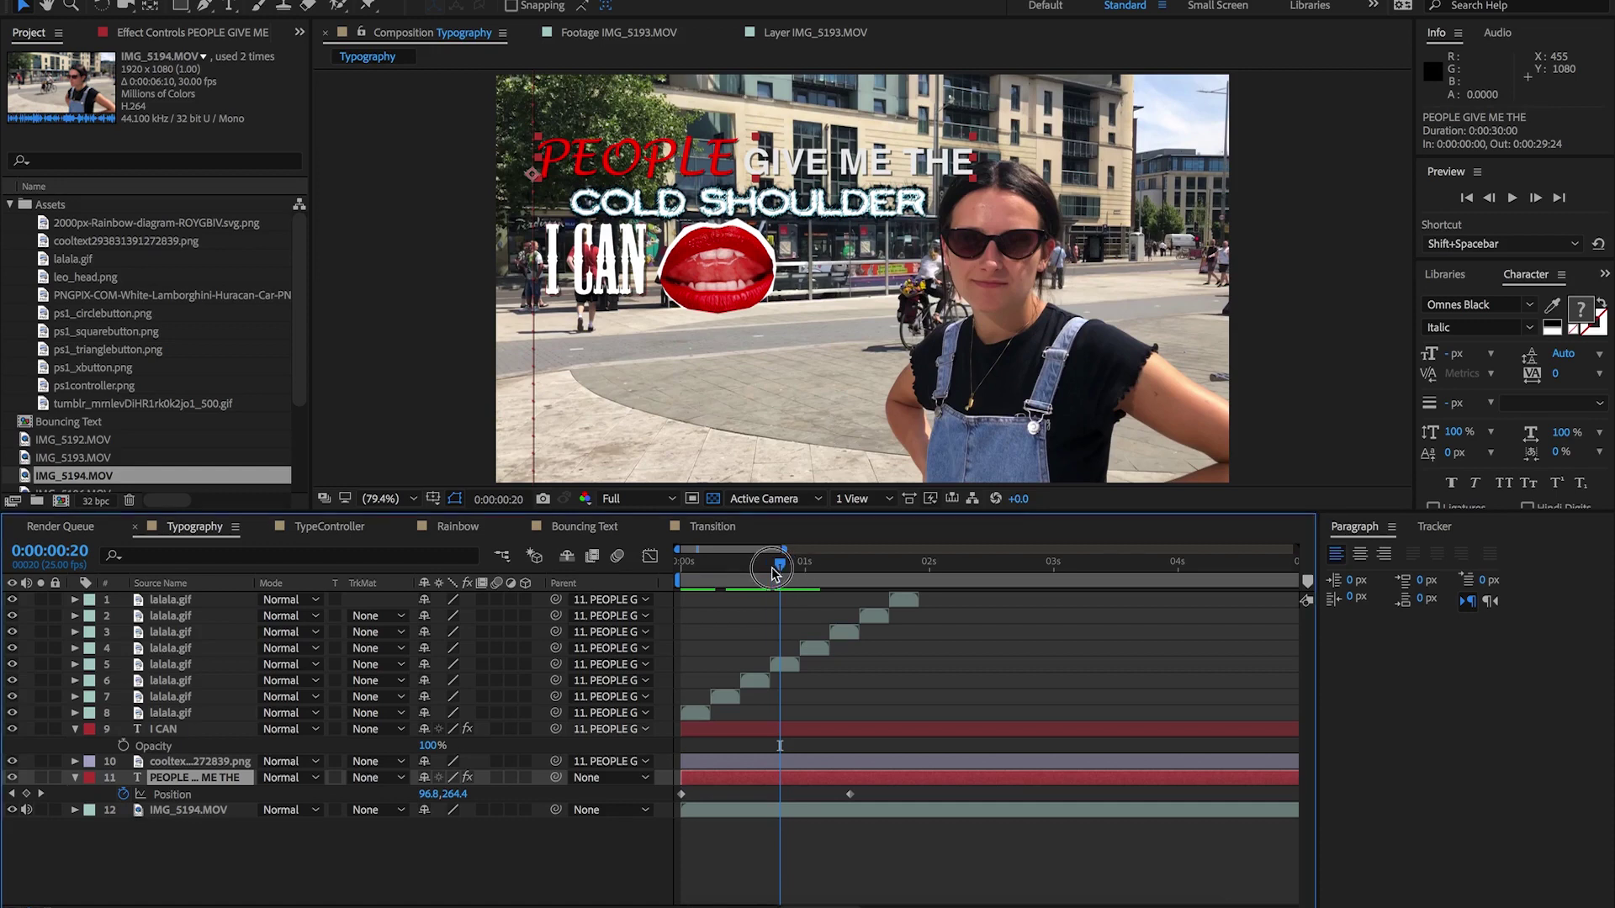
left_click(724, 576)
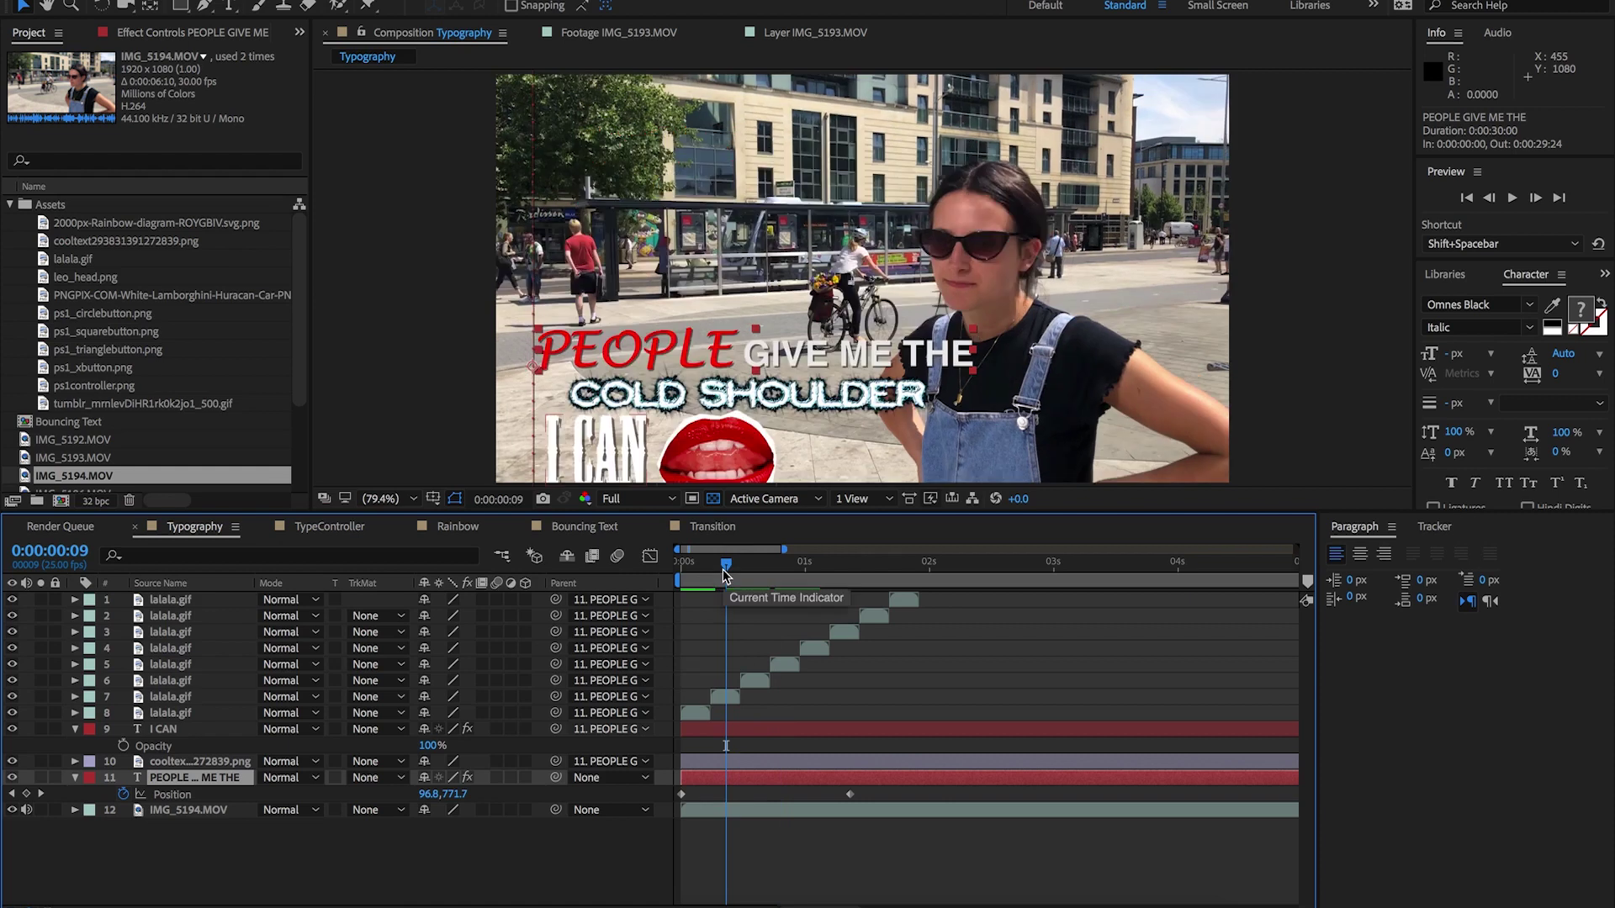
left_click_drag(725, 574, 776, 572)
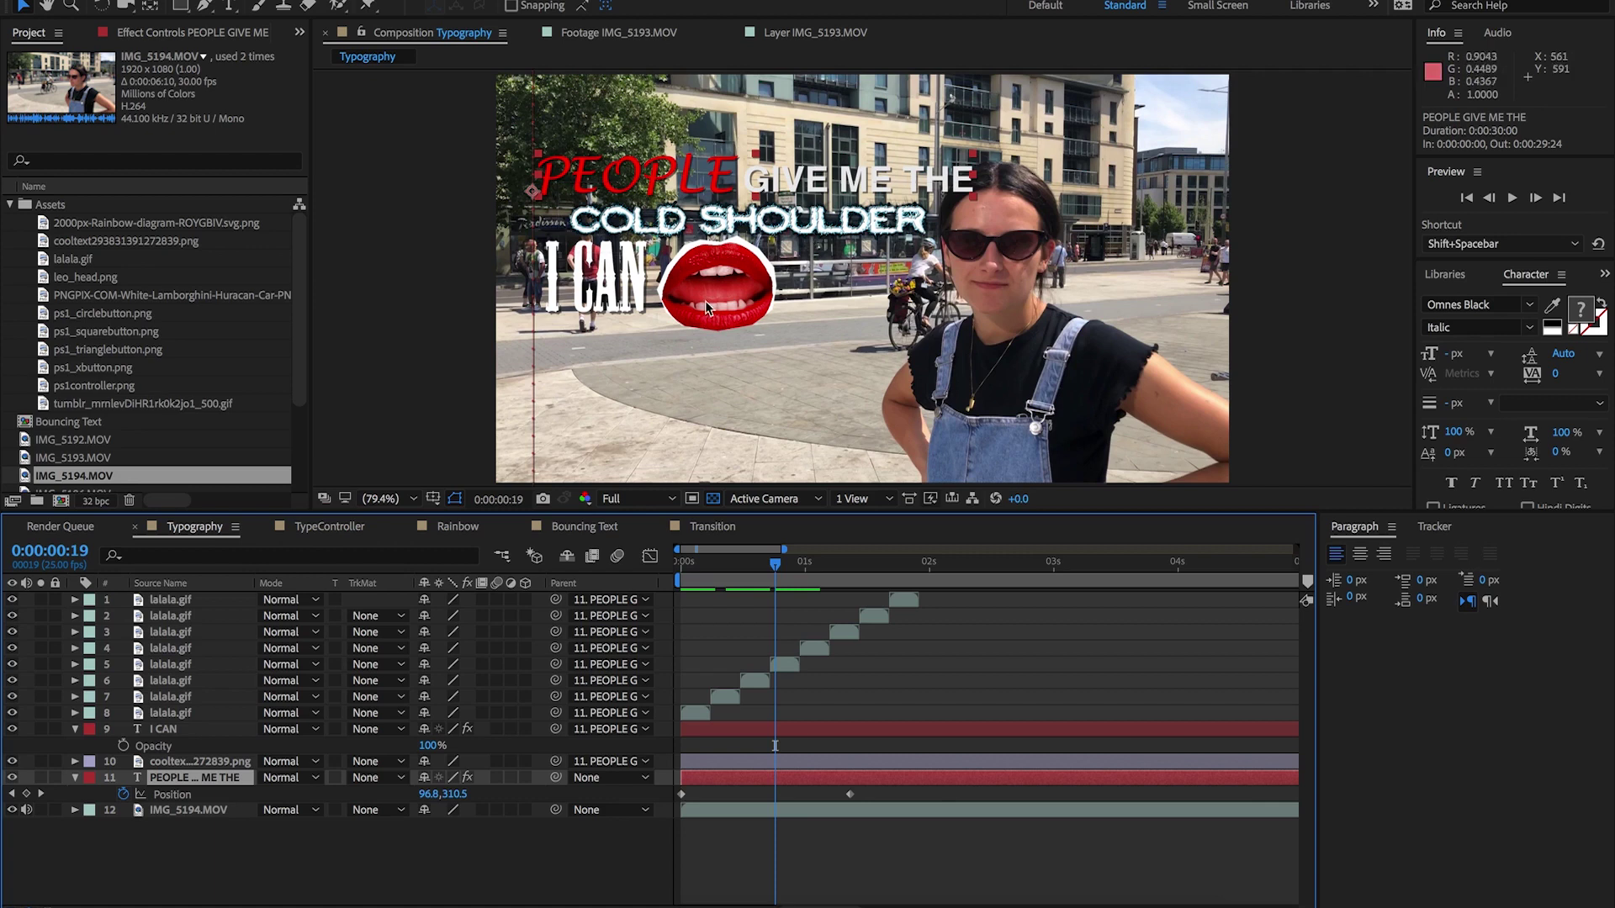
left_click(162, 698)
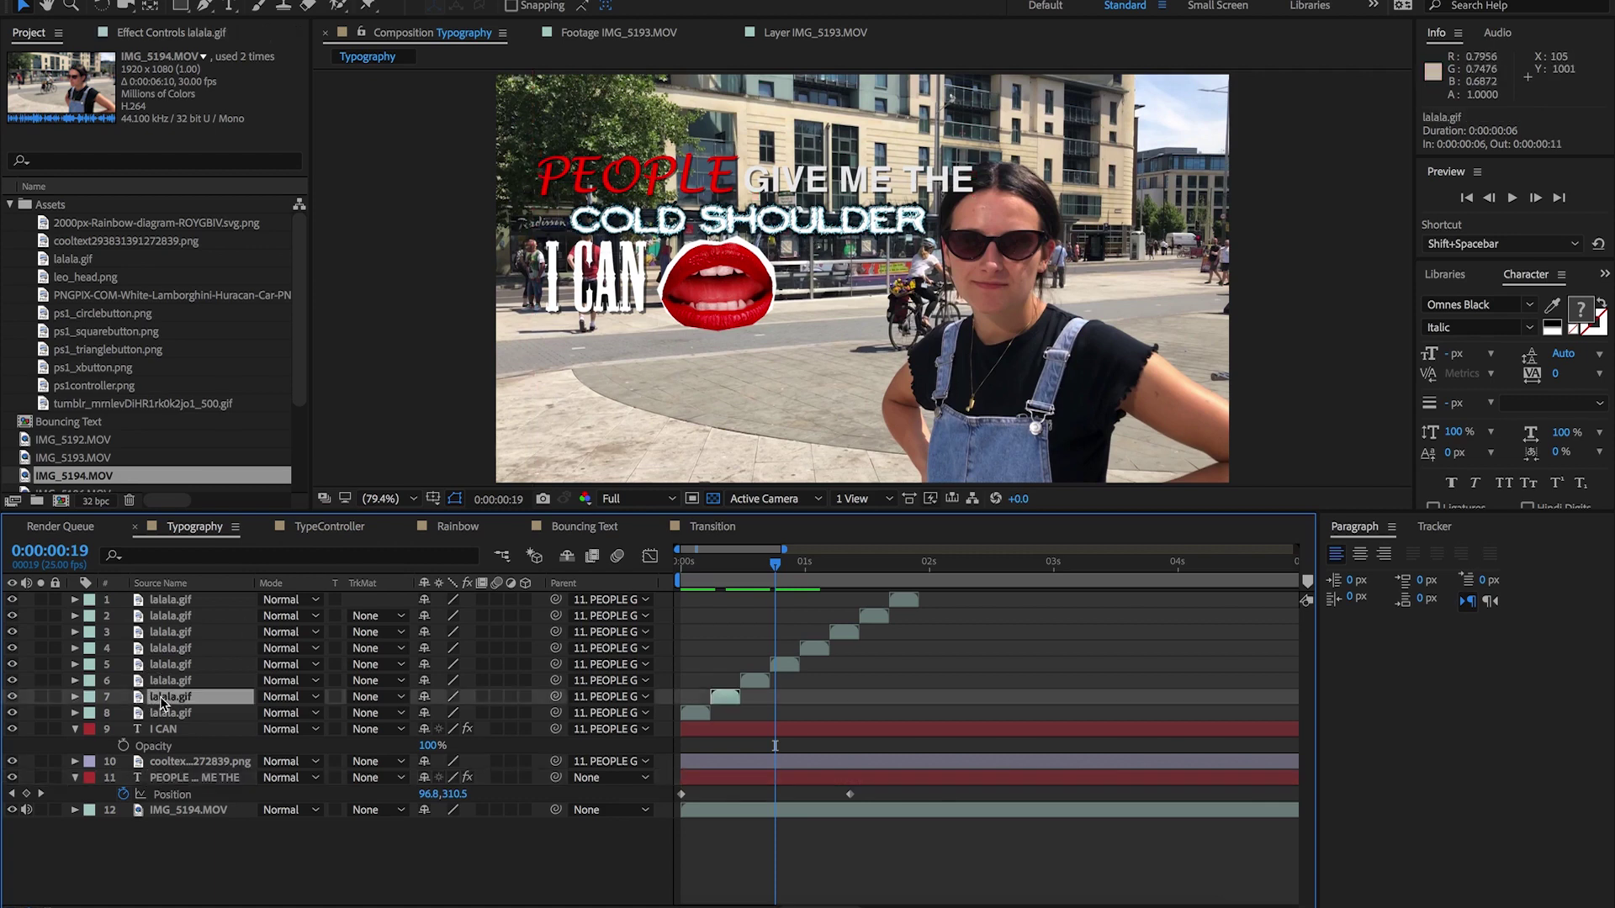
left_click(168, 714)
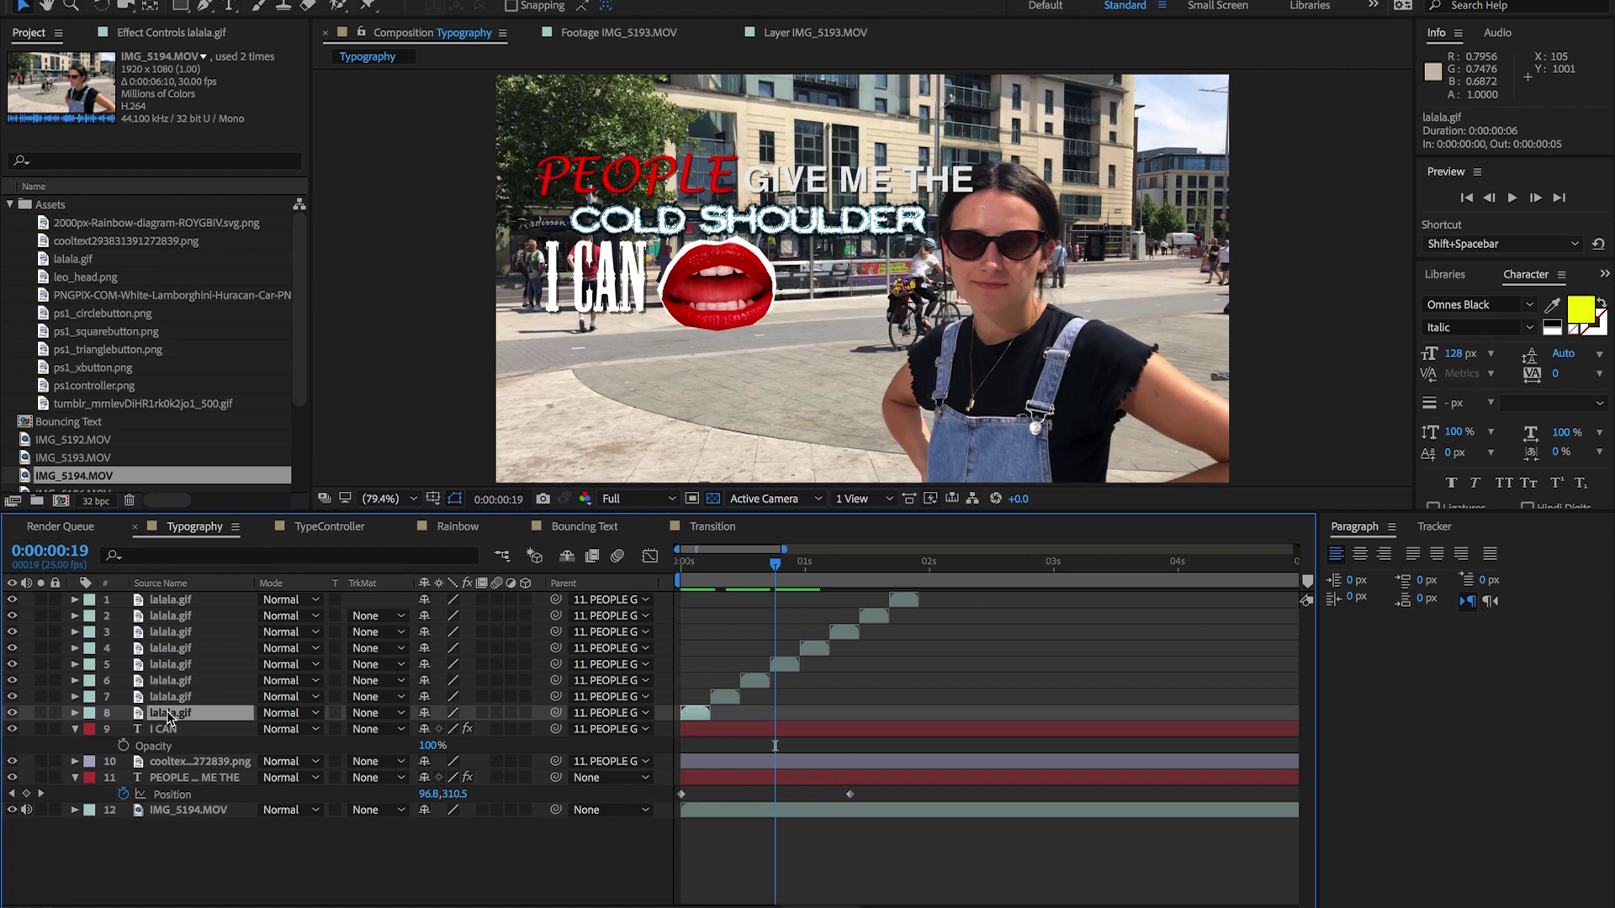
key("p")
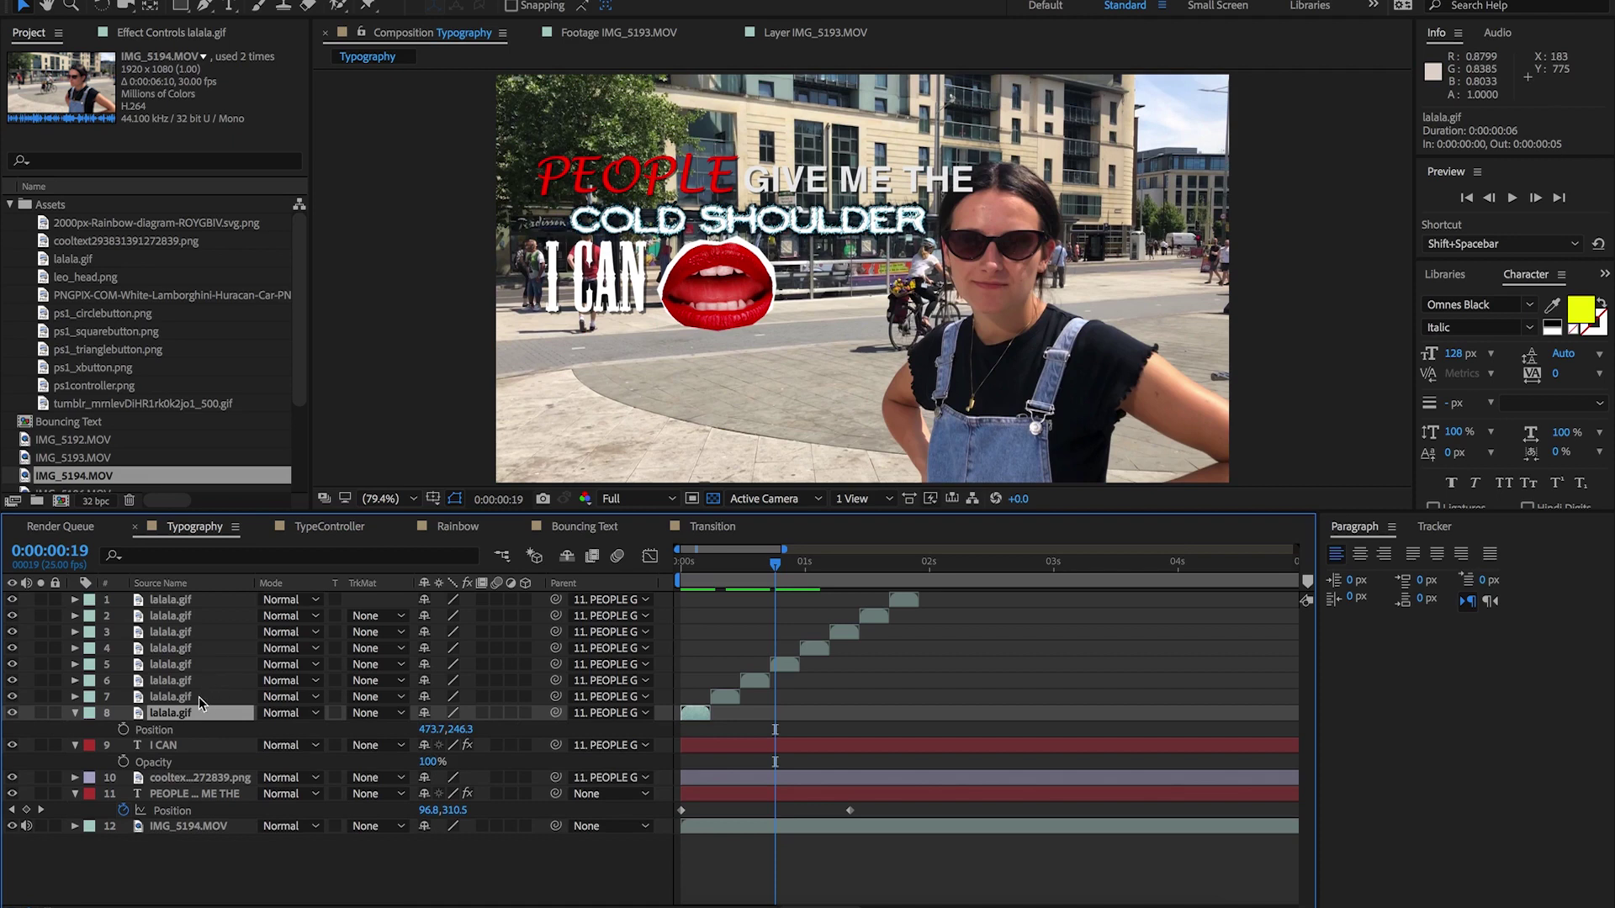
key("f")
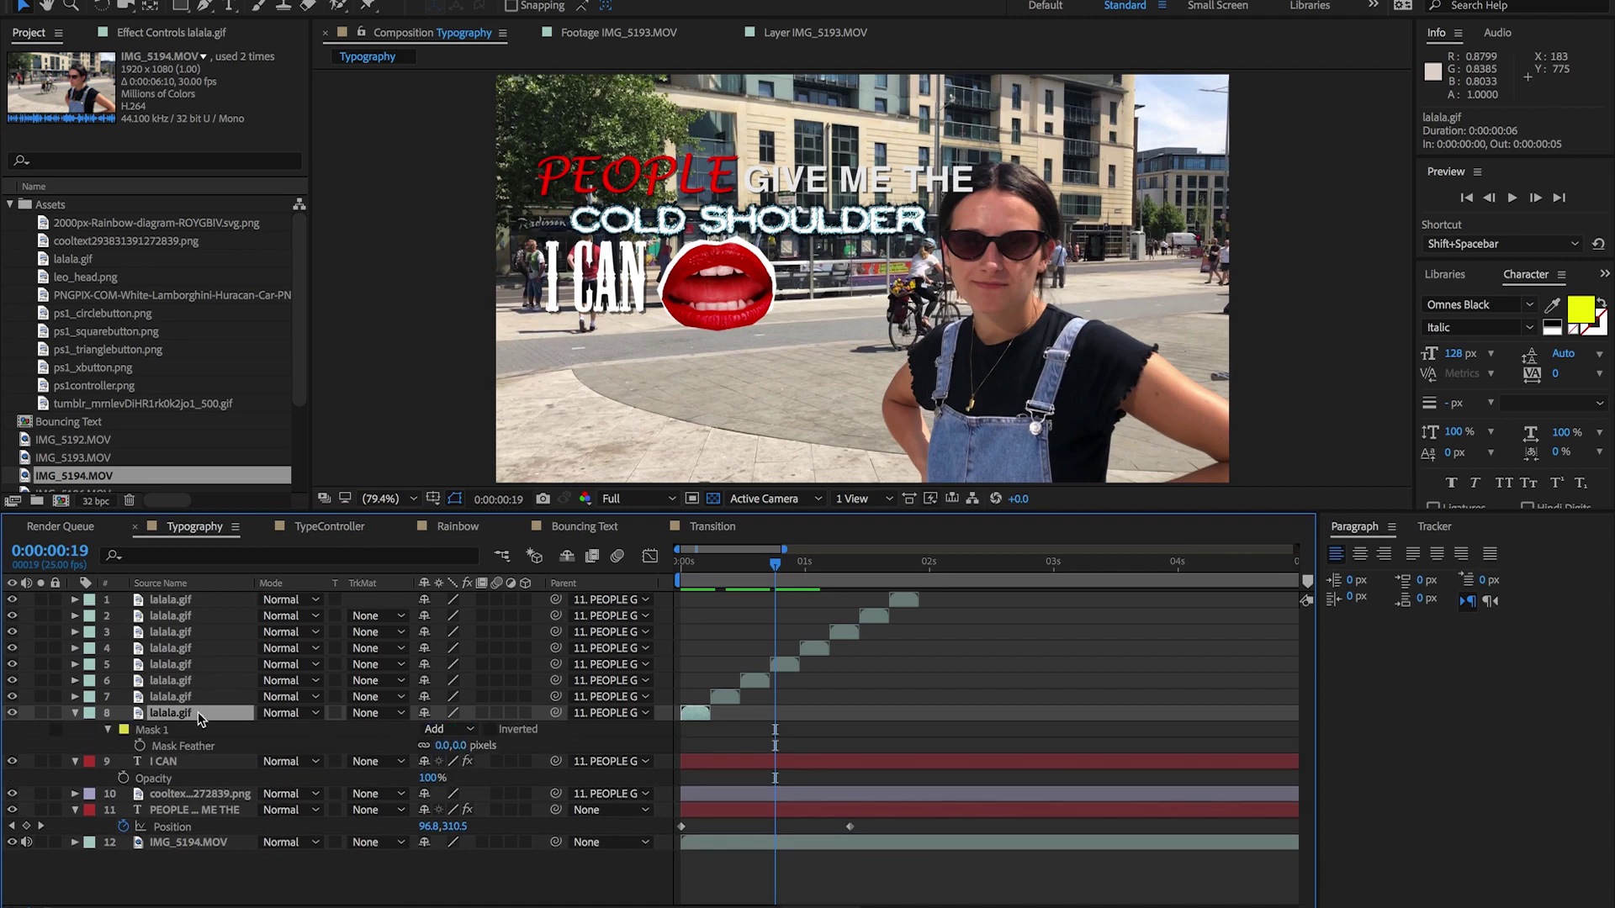
key("f")
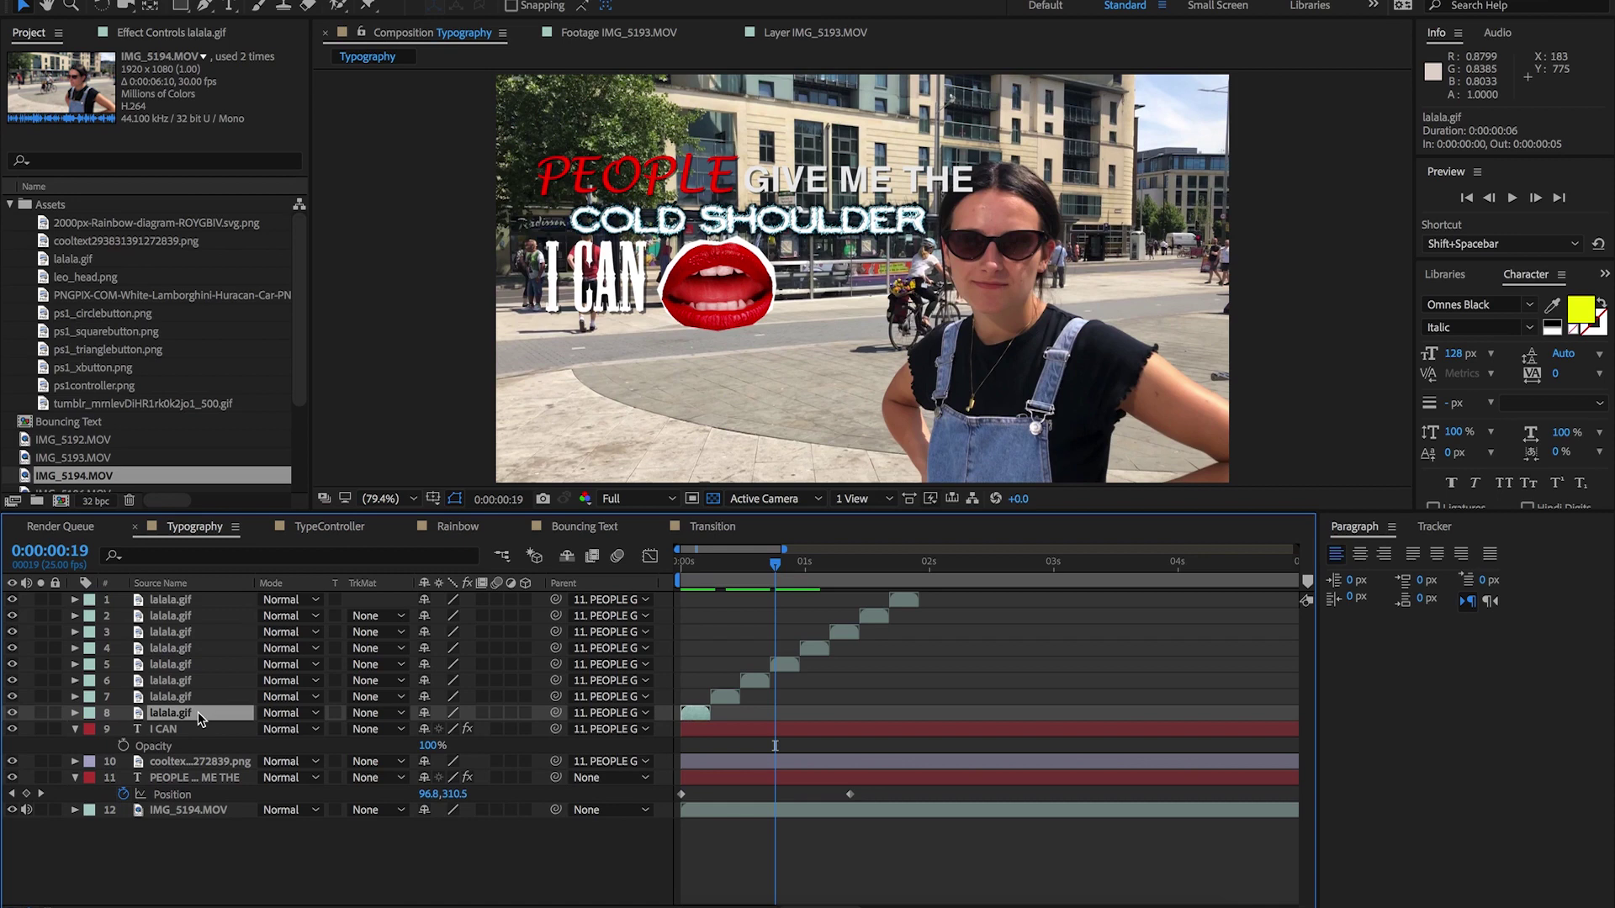
Parent layers 1–10 to the PEOPLE GIVE ME THE title layer
left_click(196, 778)
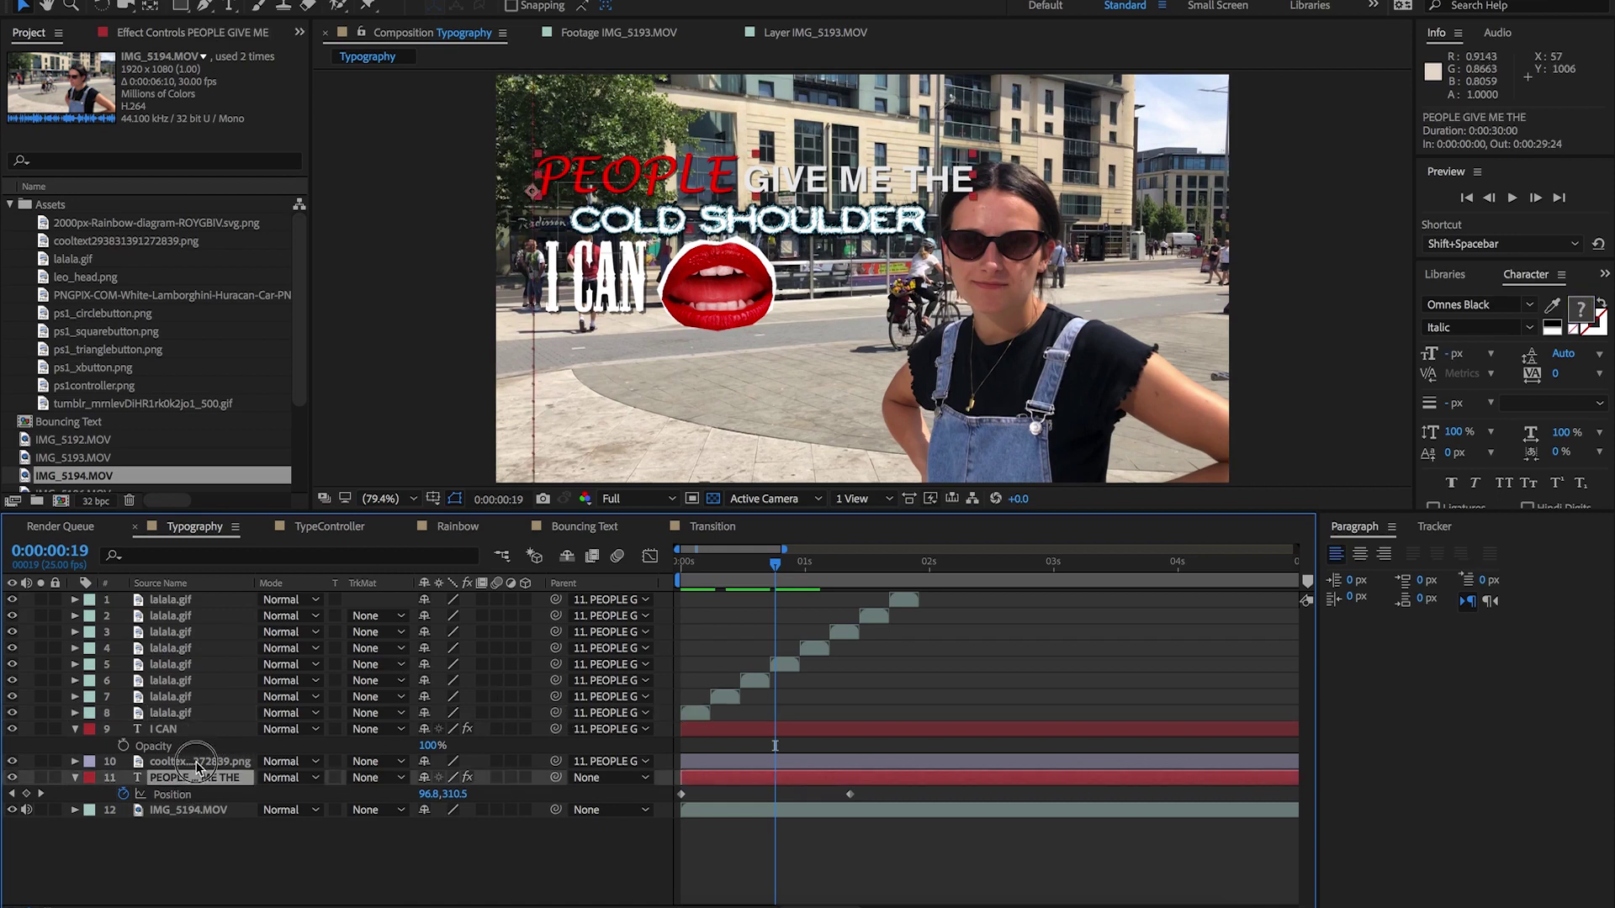
left_click(195, 765)
left_click(177, 602, "shift")
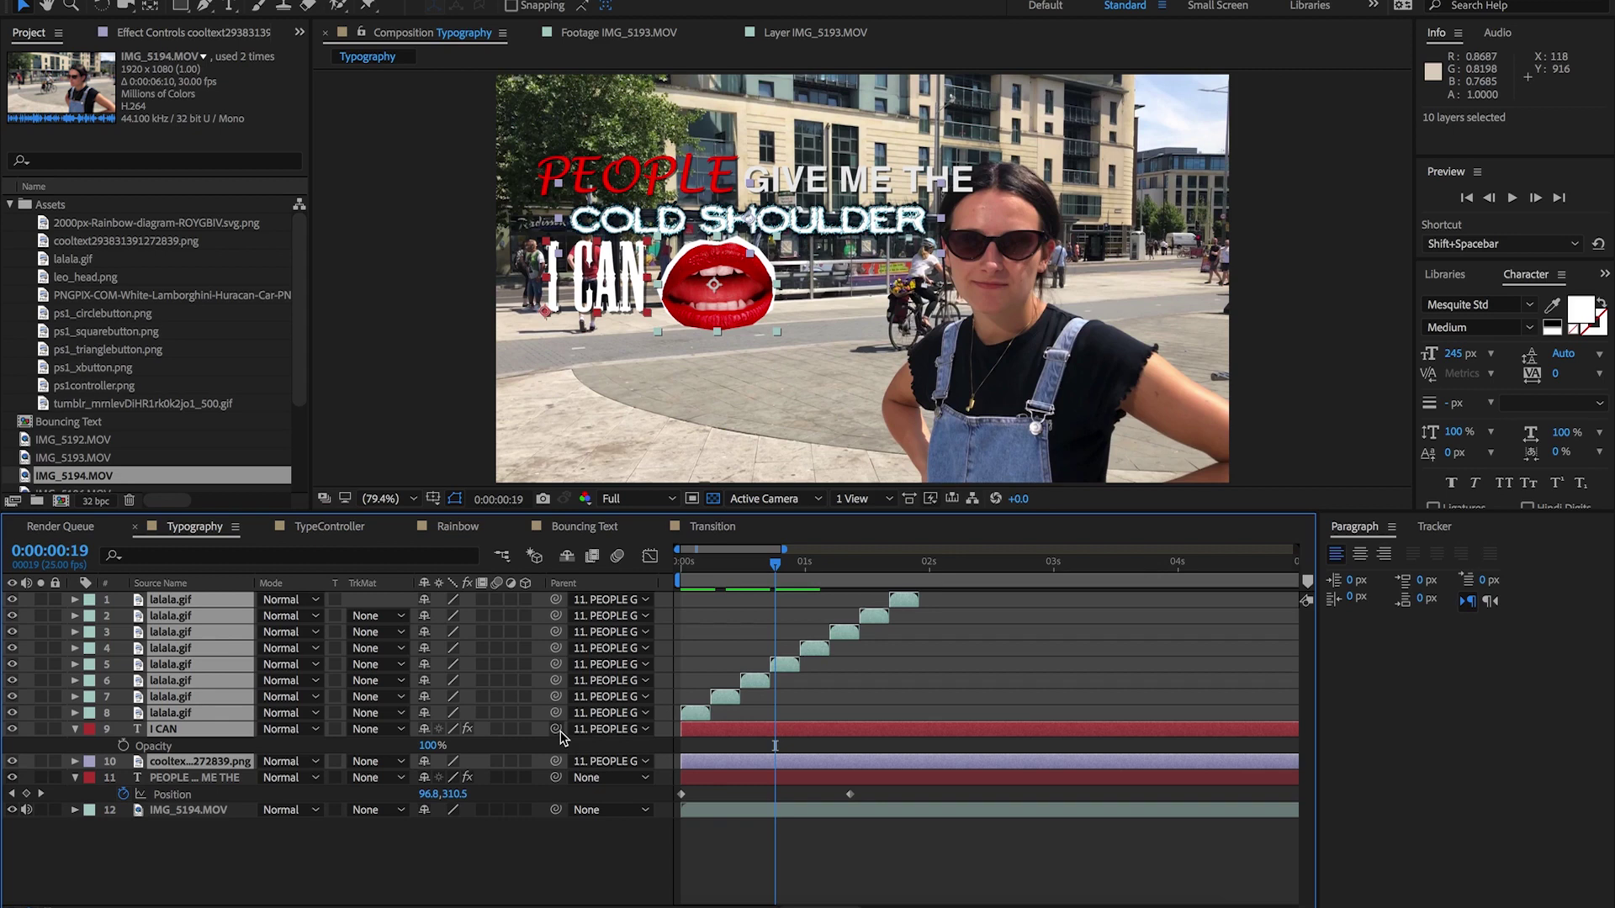
left_click_drag(557, 730, 217, 779)
Scrub from 0:00 to 1:00 to watch the title slide in with its children
left_click(190, 779)
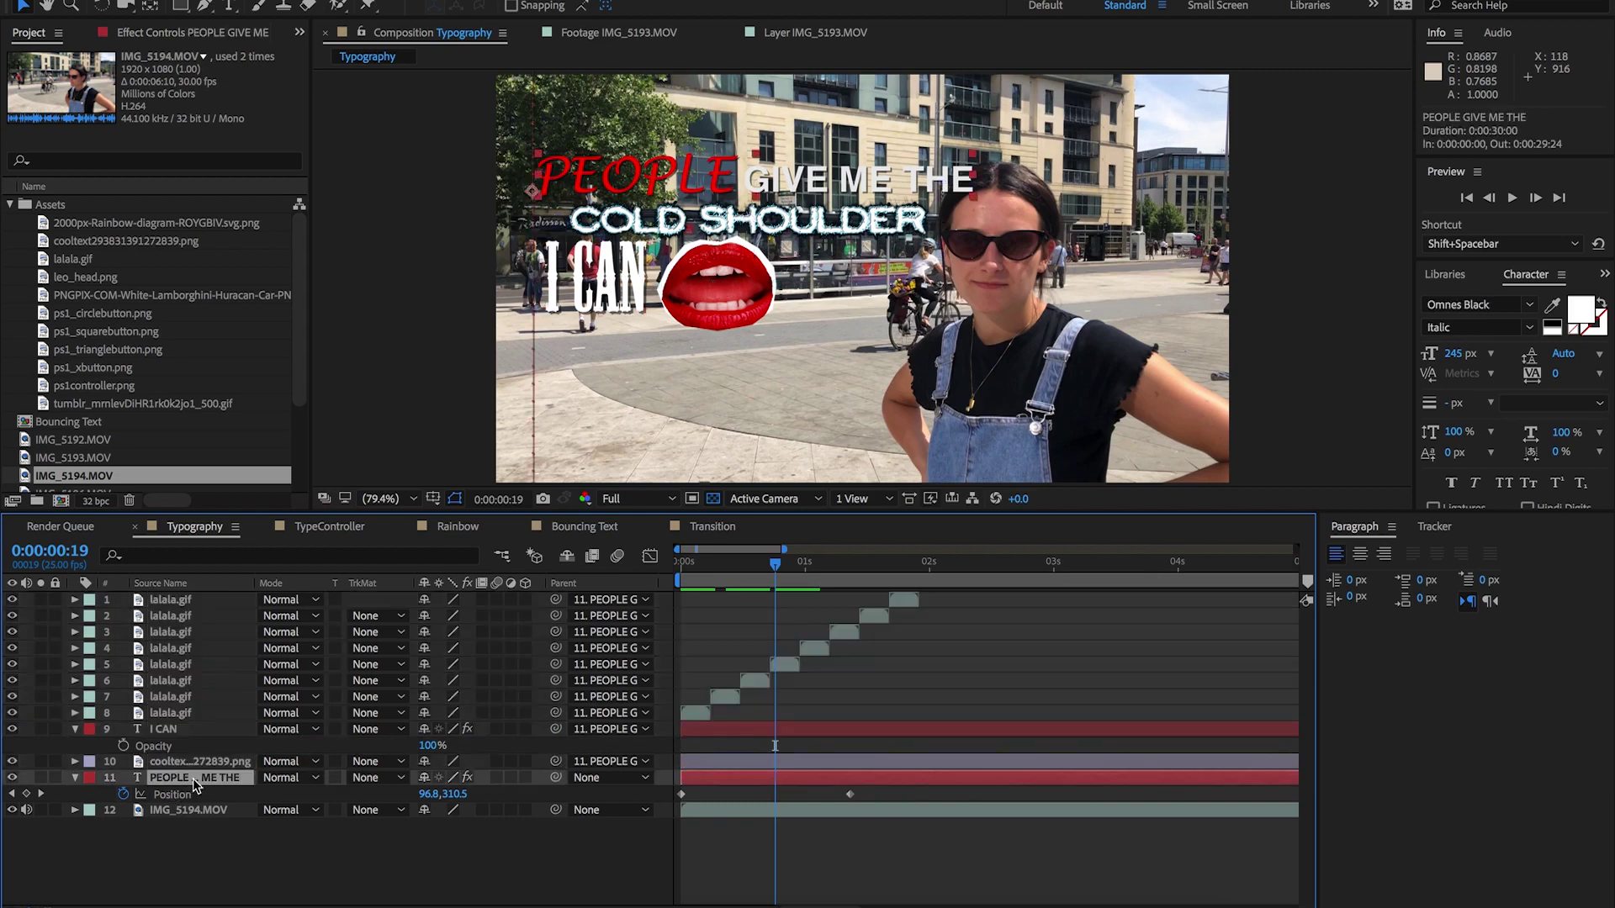
left_click_drag(728, 571, 635, 568)
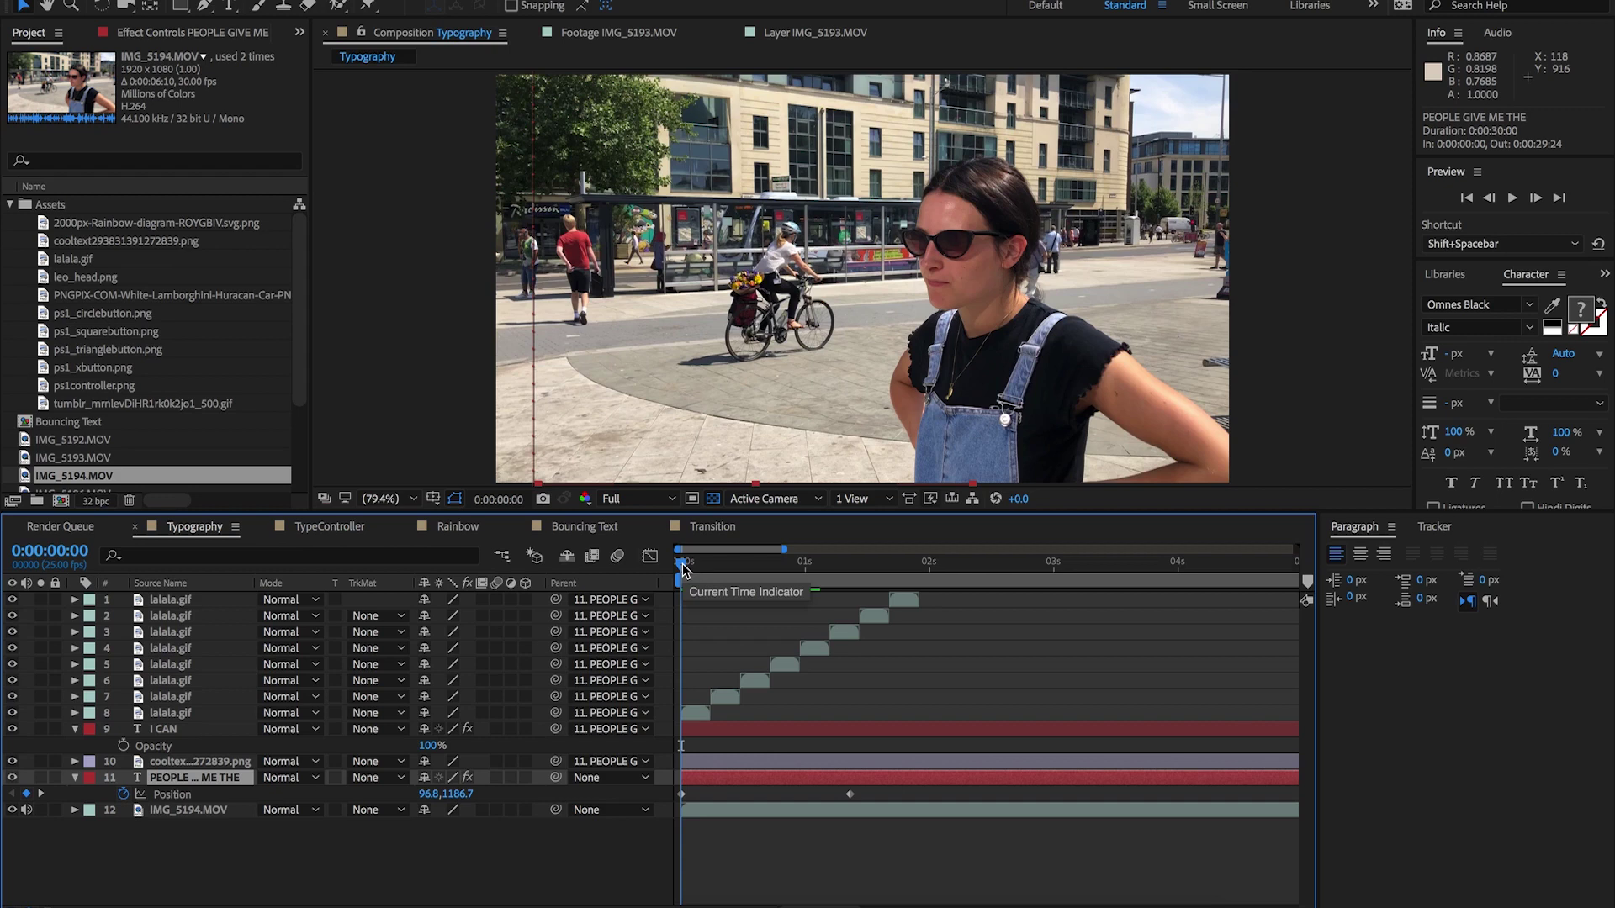
left_click_drag(682, 569, 848, 577)
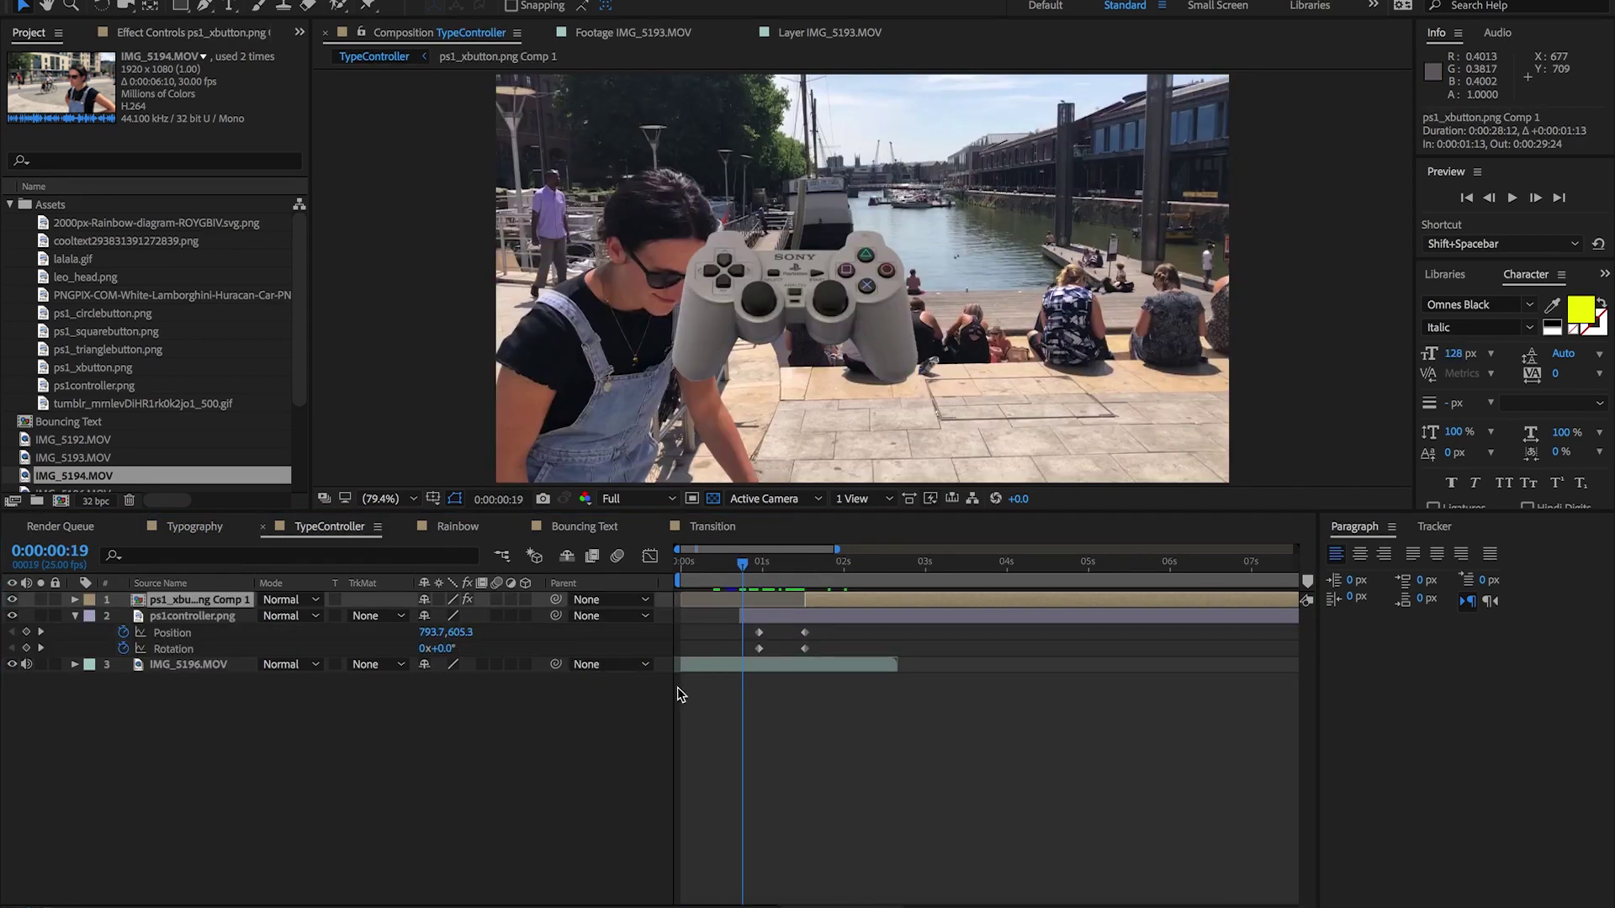
Check the controller spin and button trail at 0:00:01:06, 0:00:01:15 and 0:00:02:10
left_click(730, 570)
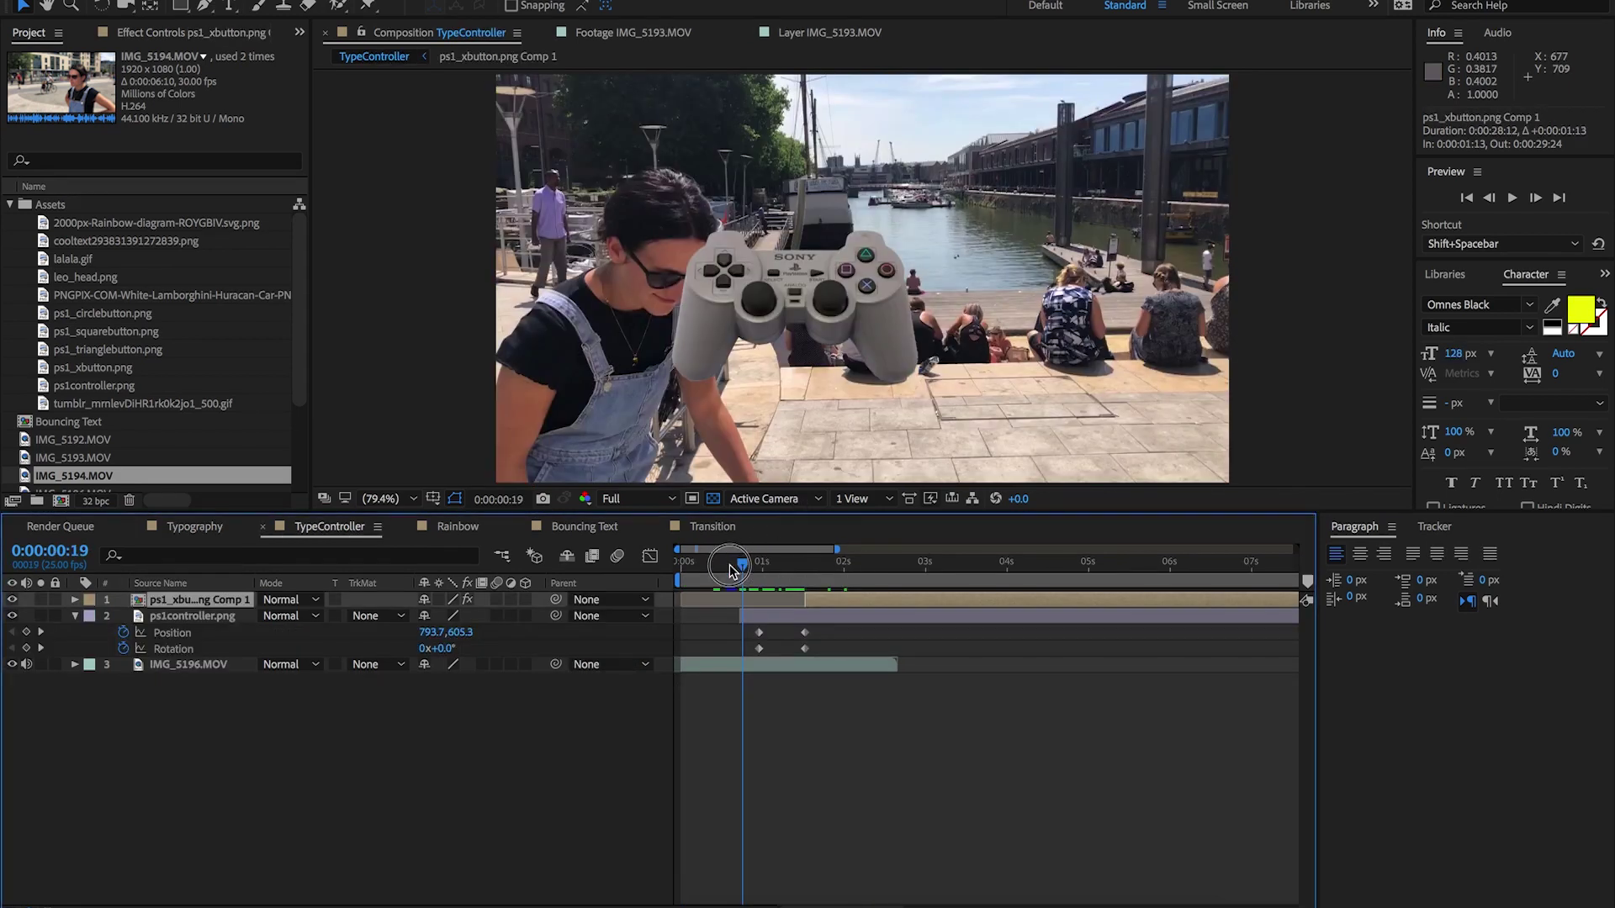
left_click(781, 566)
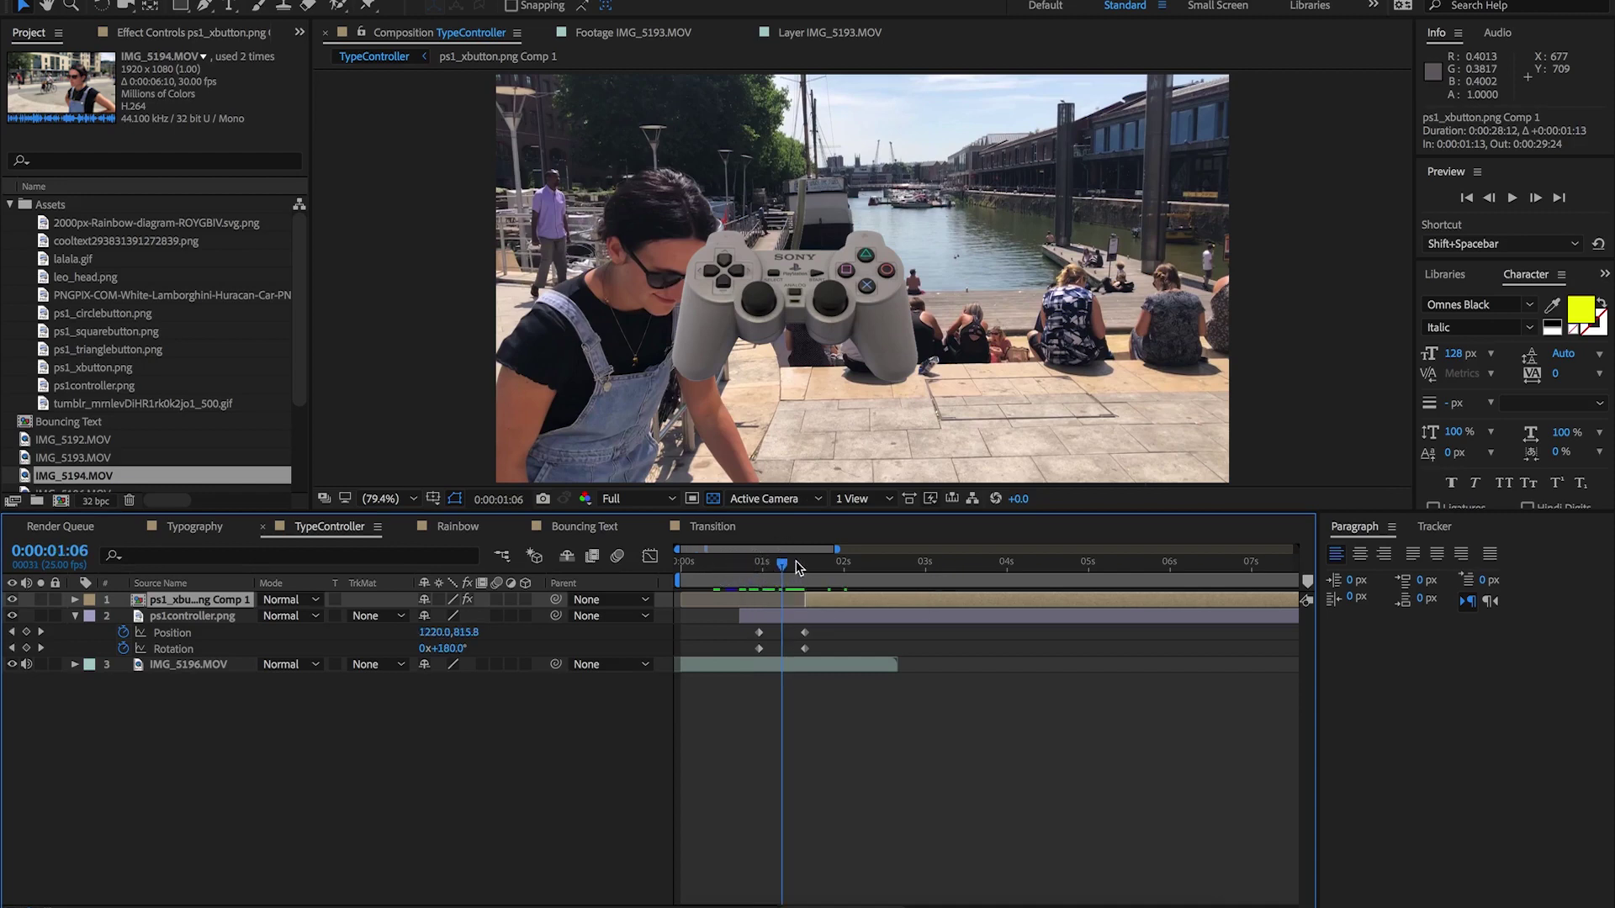
left_click(811, 563)
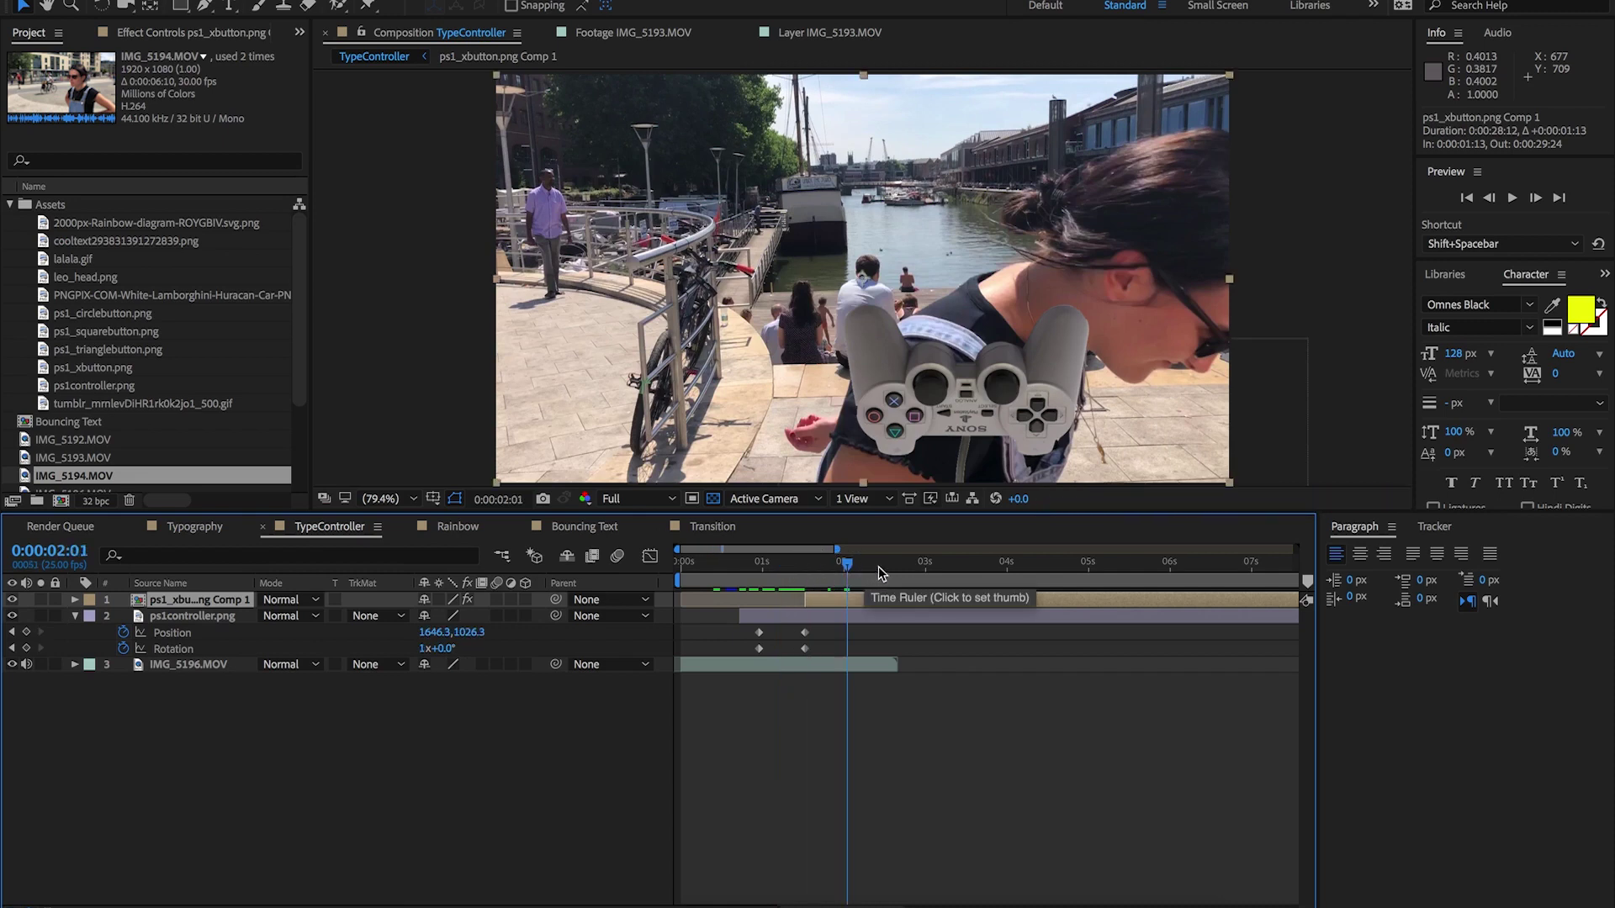
left_click(878, 566)
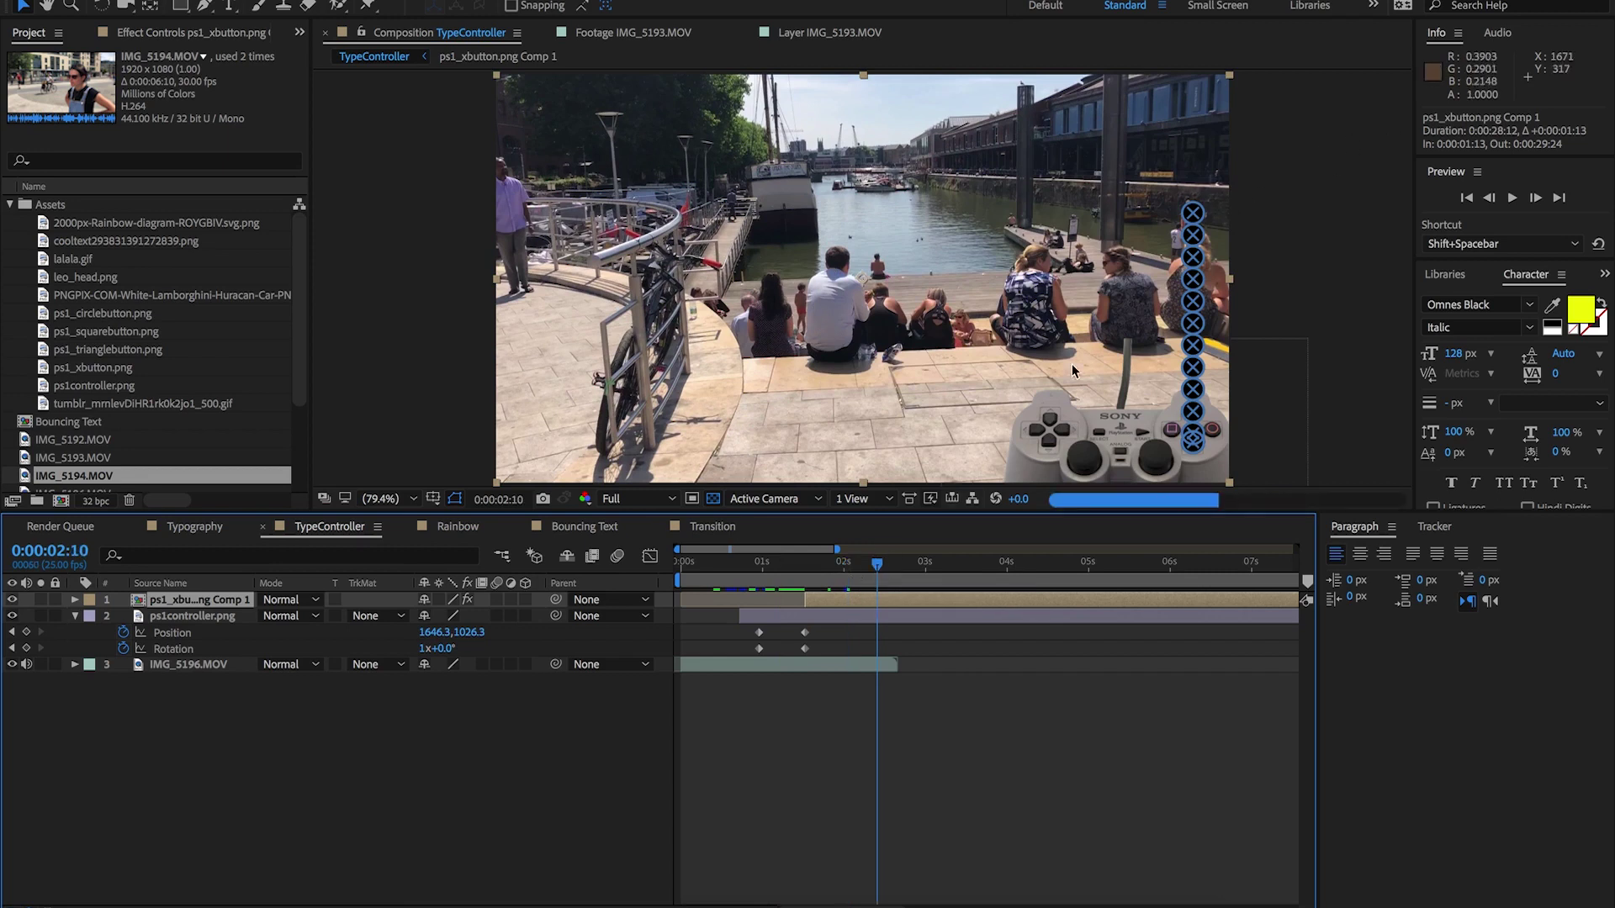
left_click(761, 563)
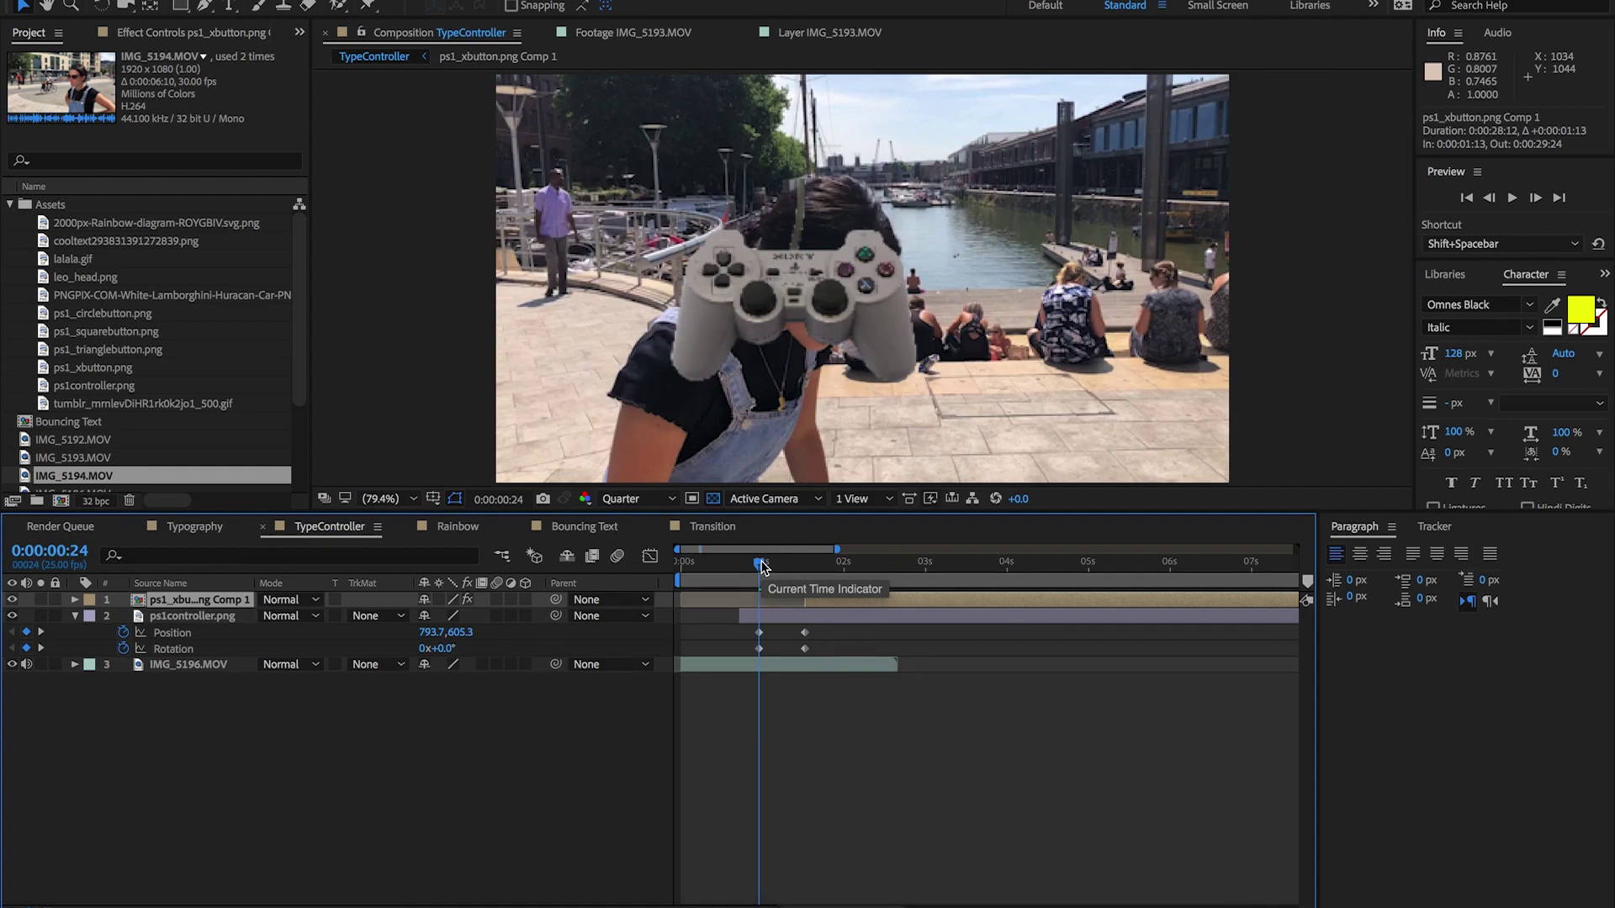
Change ps1controller.png's Rotation at its second keyframe and scrub ahead to the stacked X buttons
left_click(776, 619)
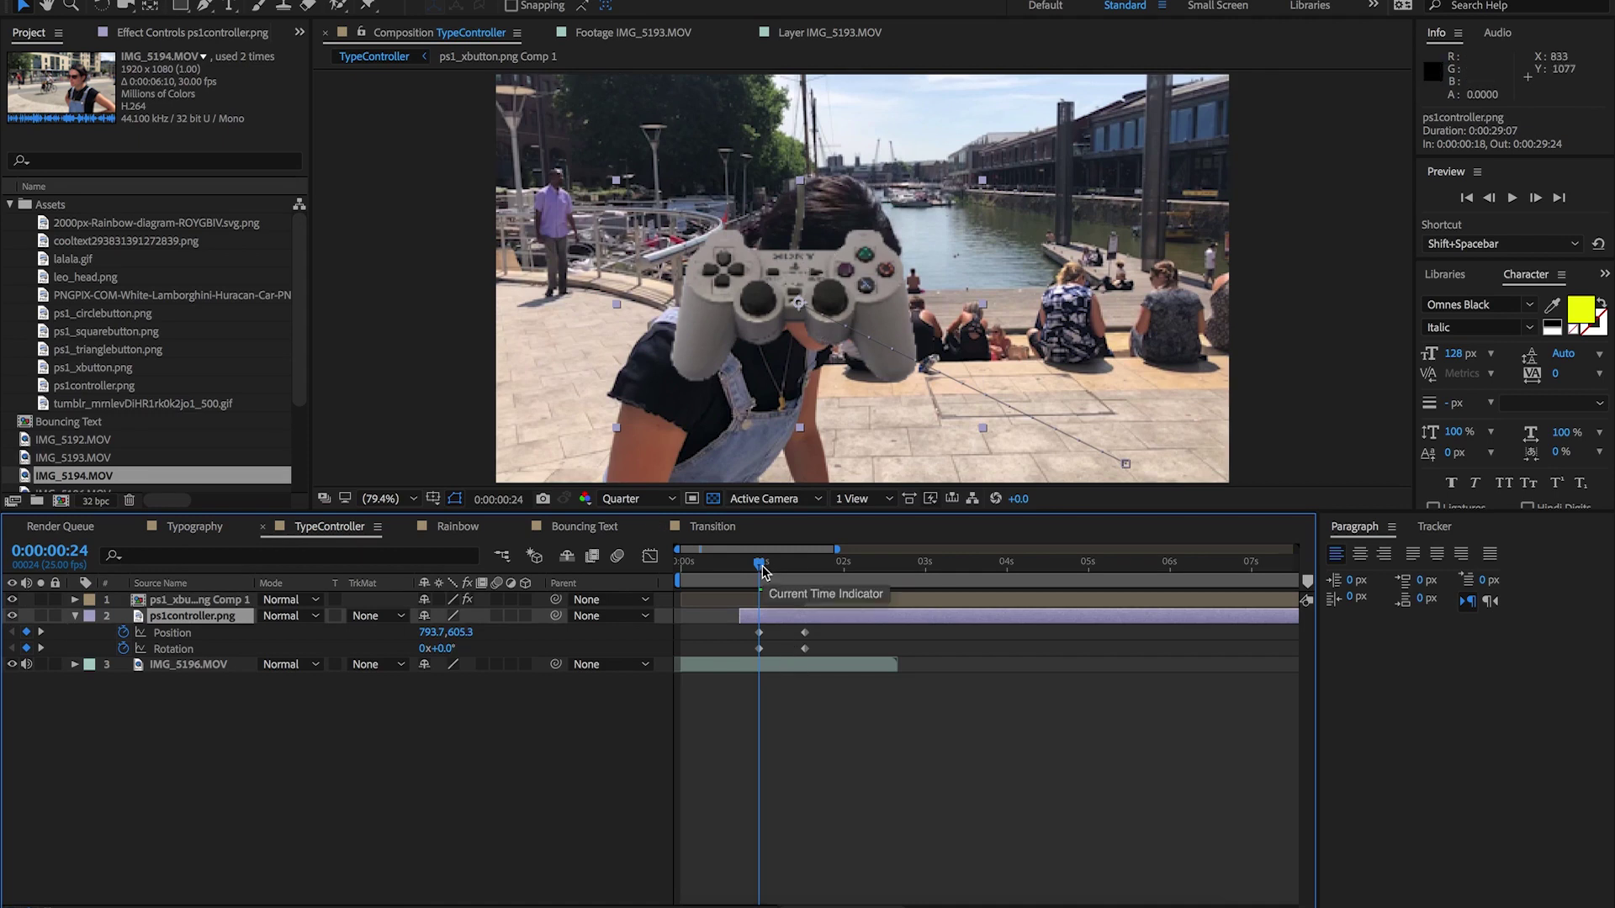
left_click_drag(762, 568, 807, 570)
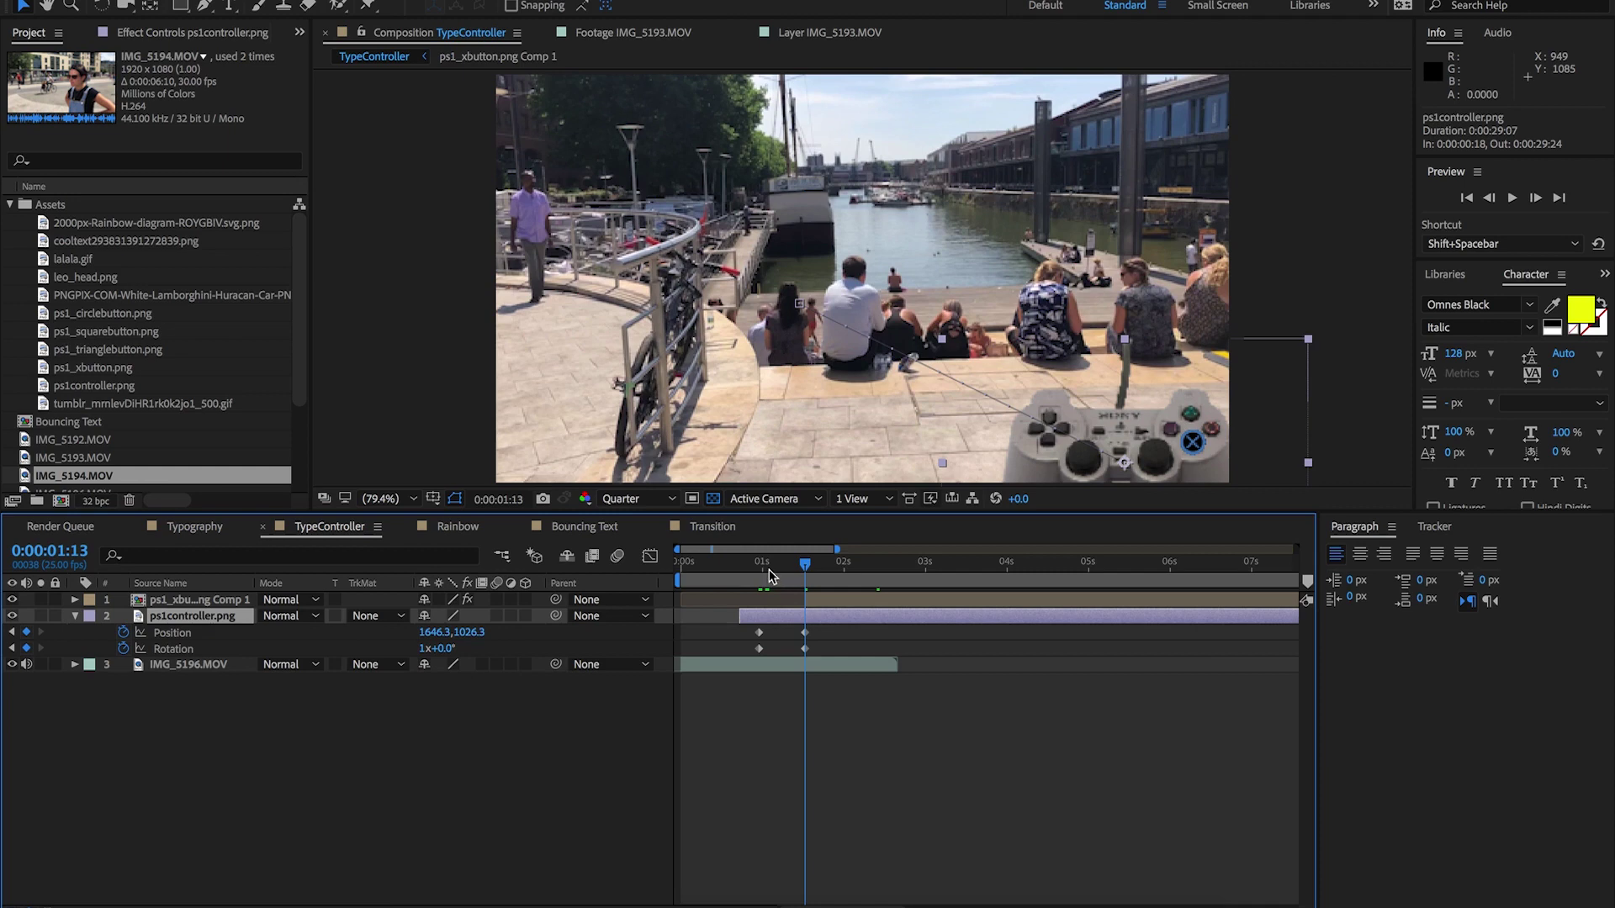
left_click_drag(767, 576, 759, 567)
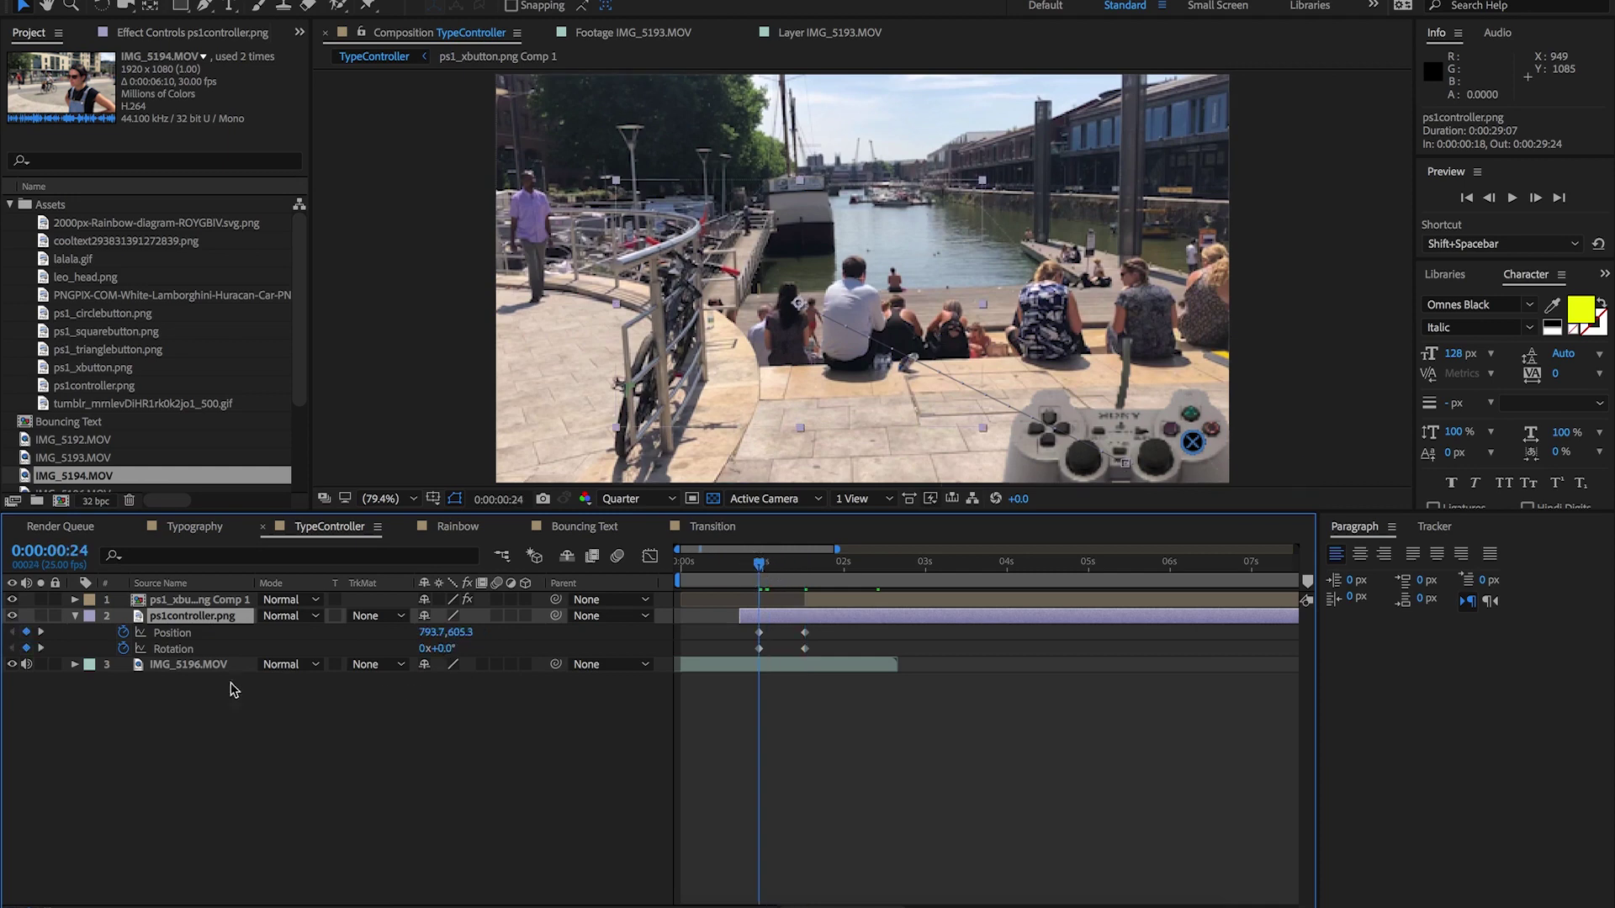
left_click(803, 575)
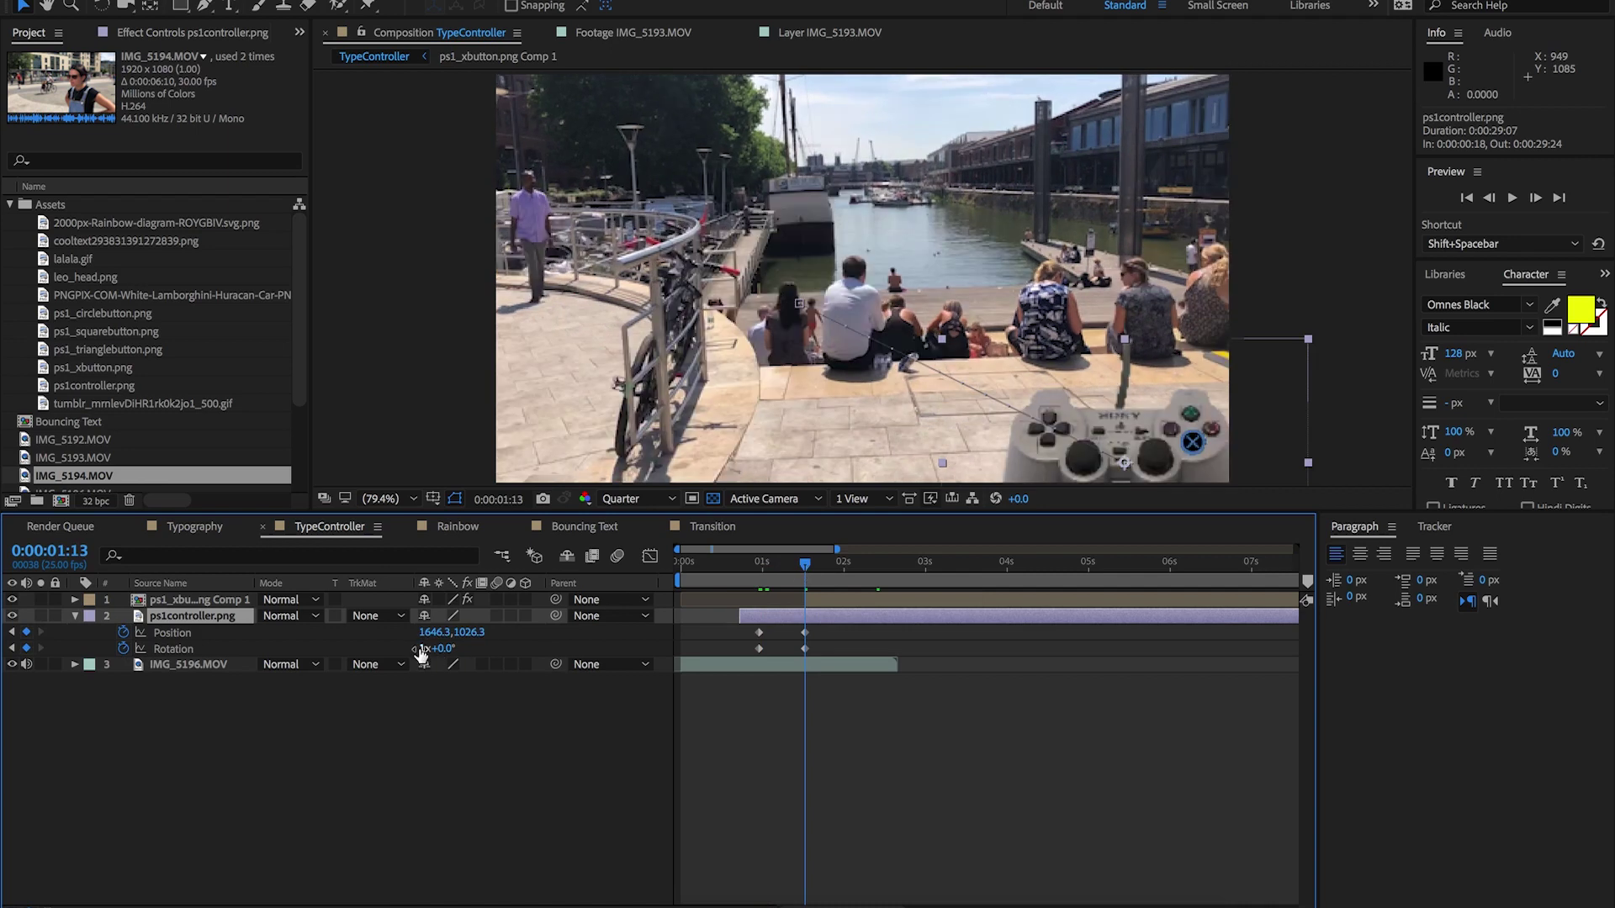
left_click(421, 649)
left_click(458, 723)
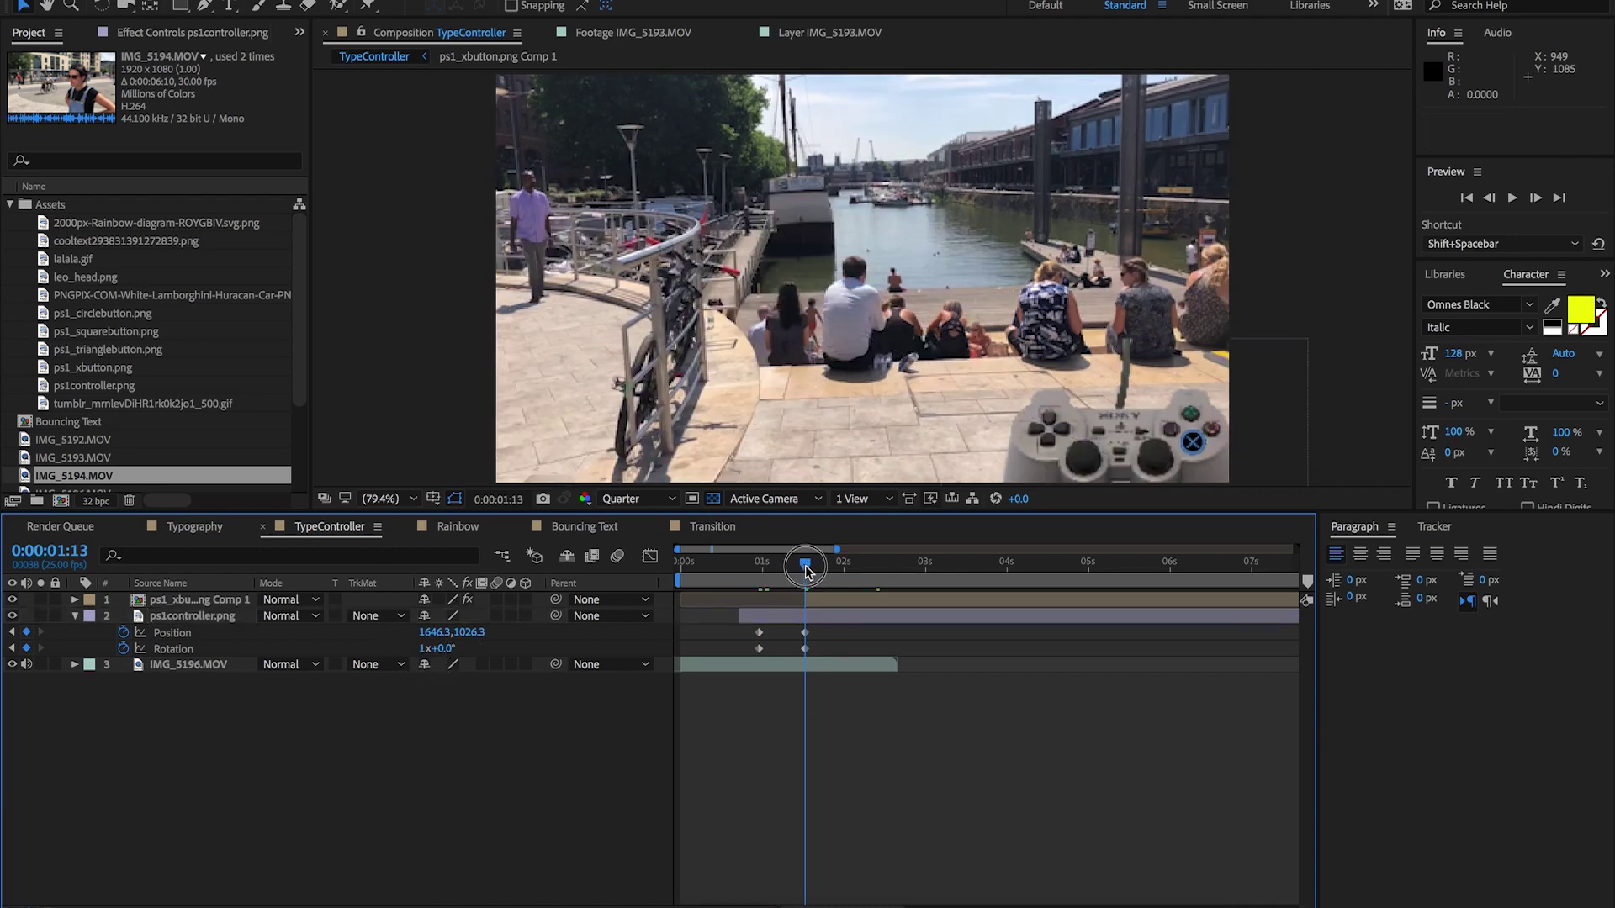
left_click_drag(805, 572, 830, 571)
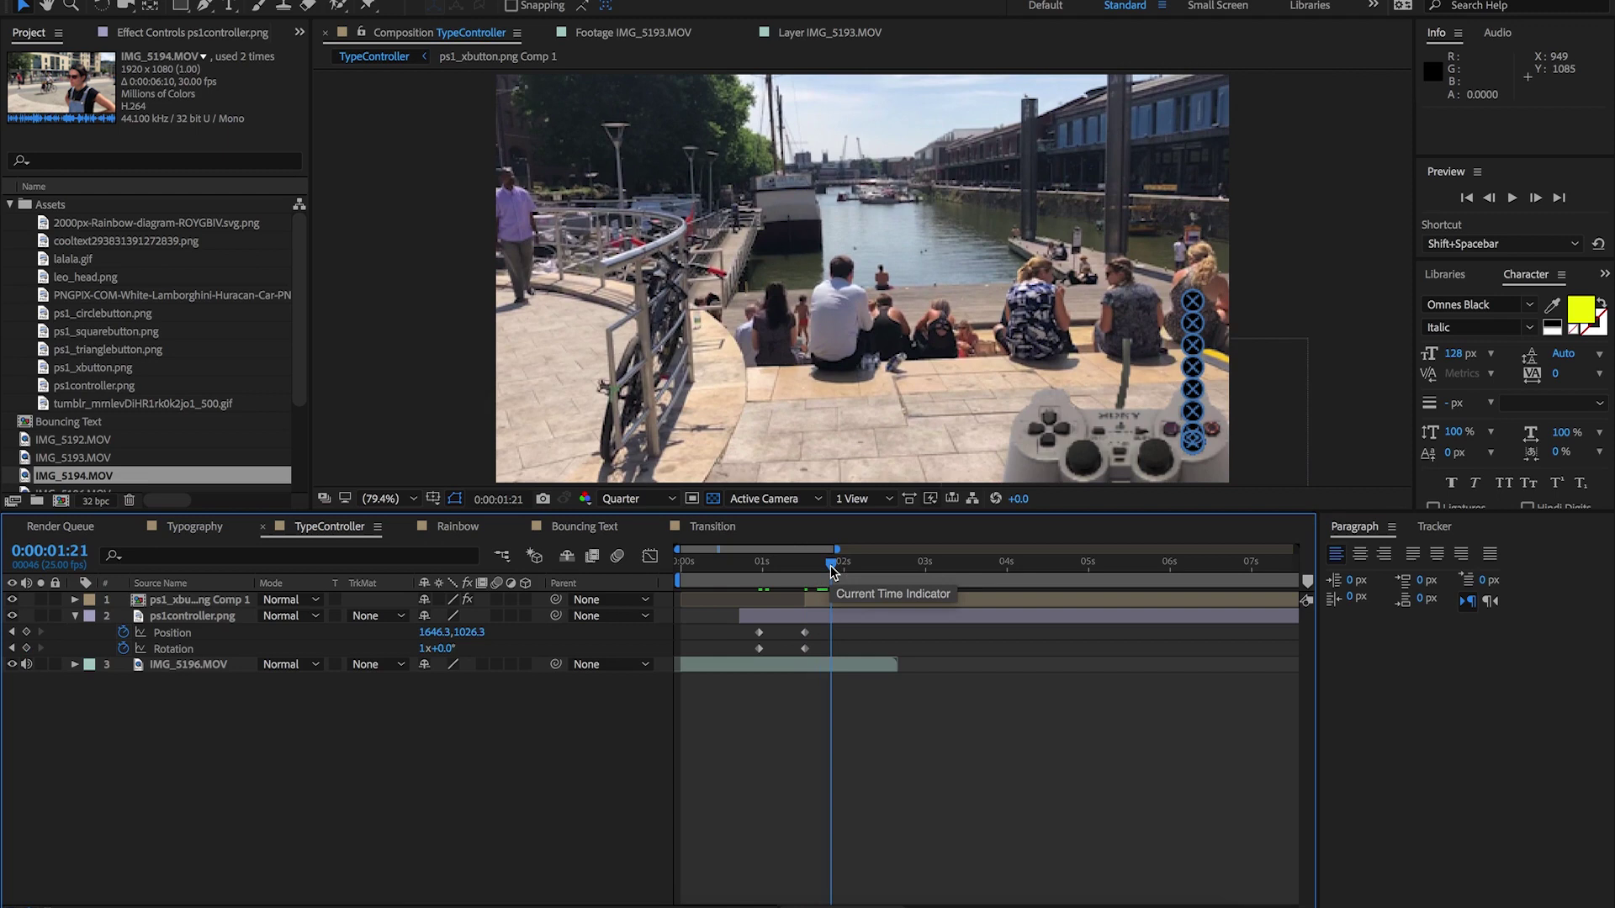
Select the X-button precomp layer and scrub through 0:00:01:02 to 0:00:02:10
left_click(860, 600)
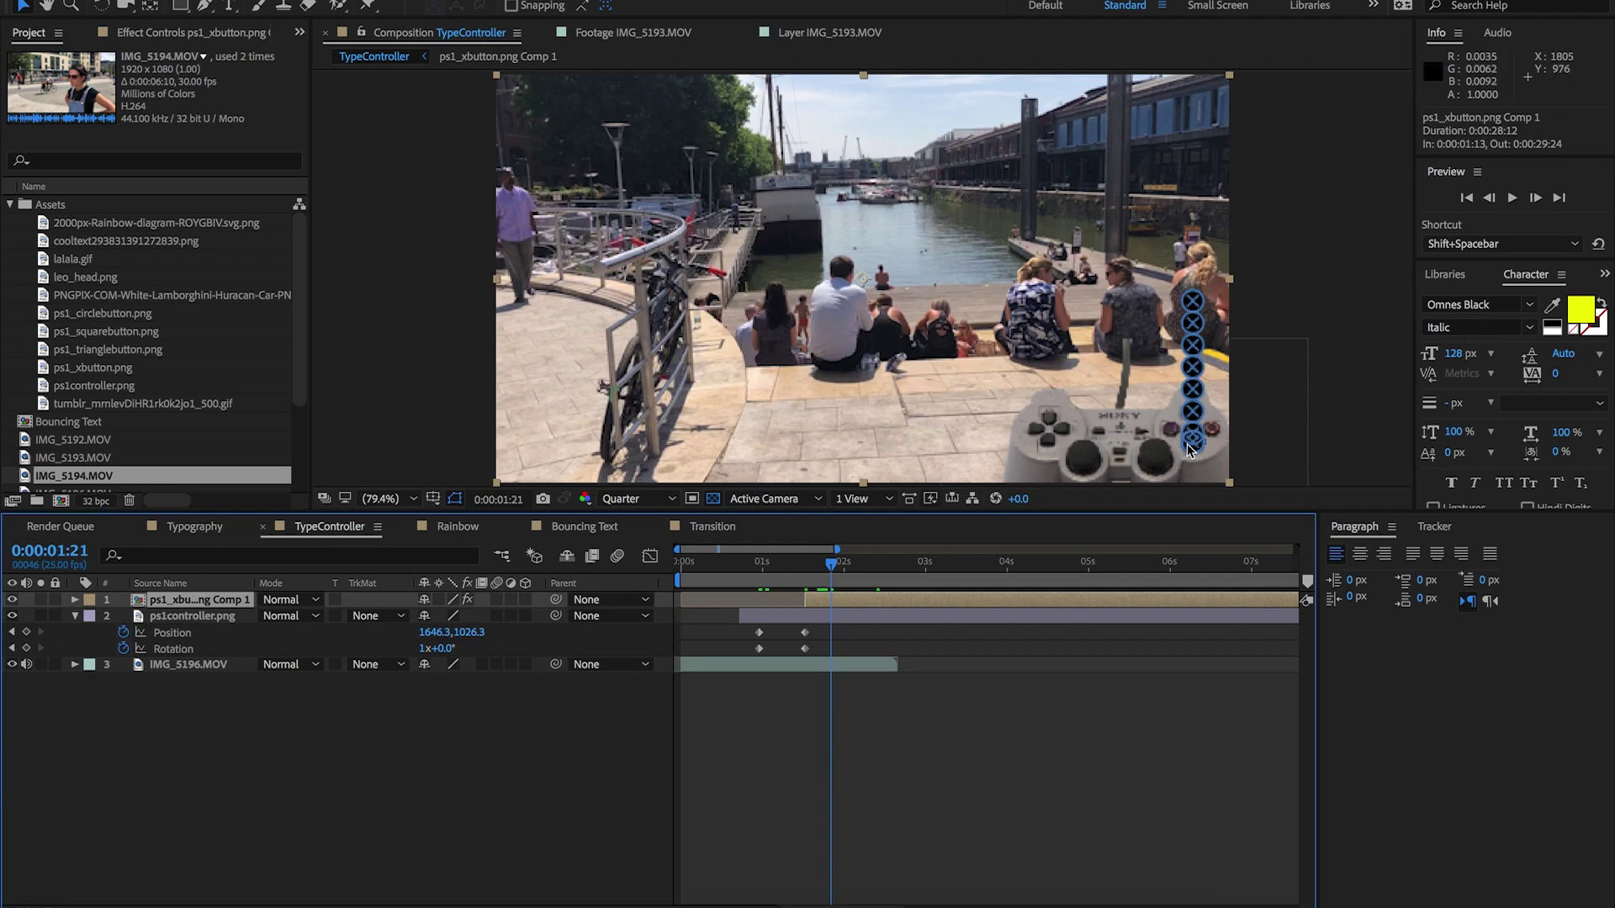
left_click(769, 561)
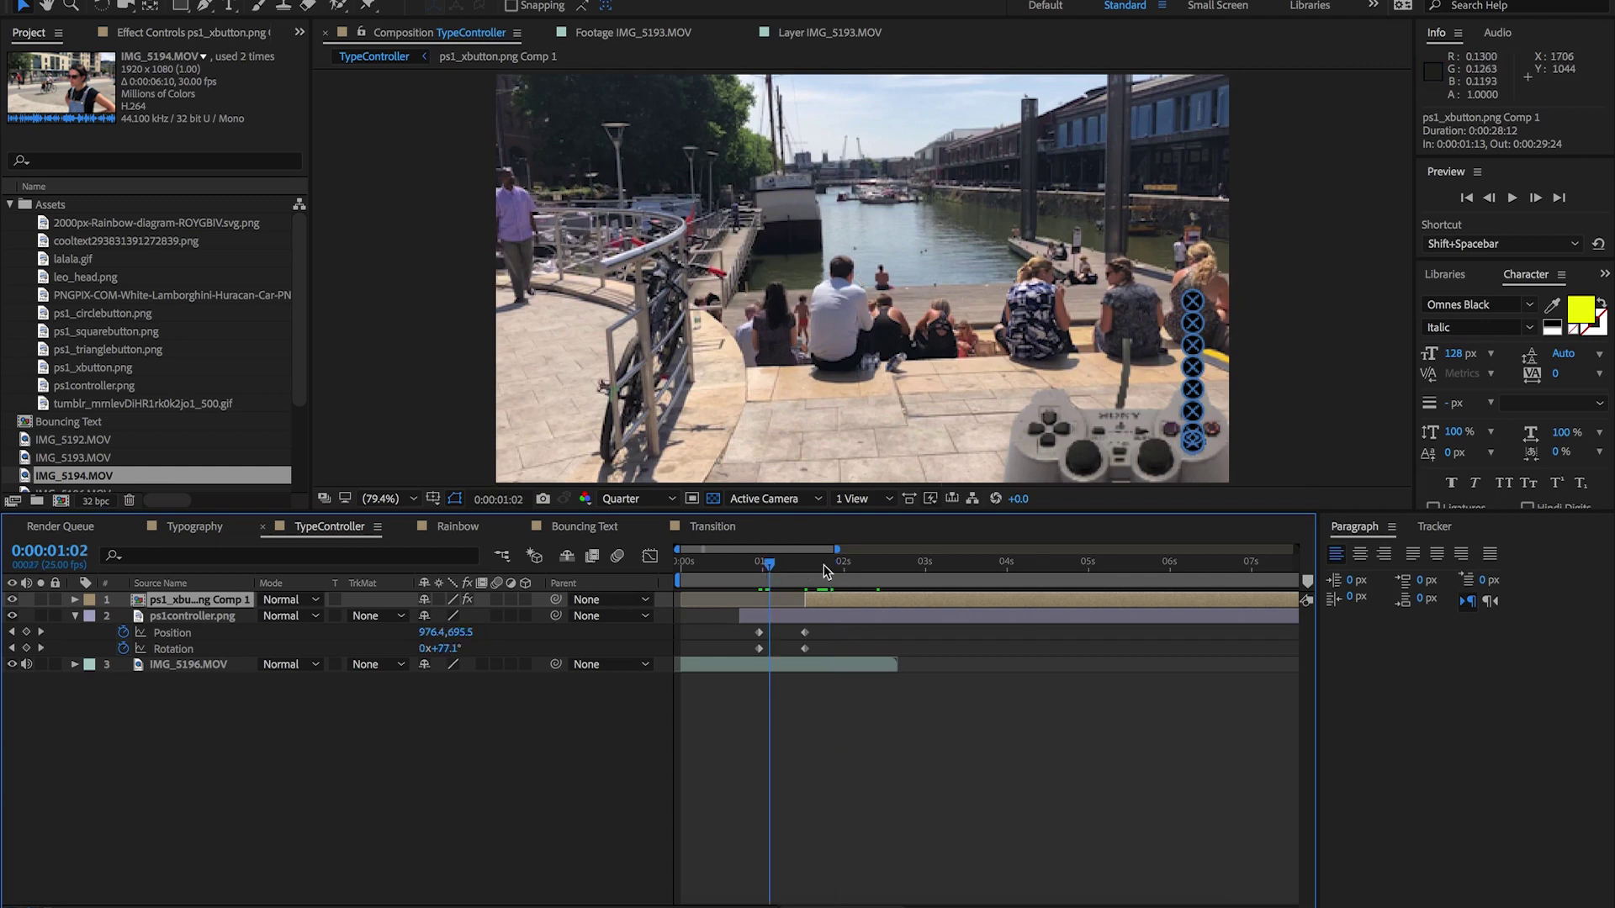
left_click(824, 563)
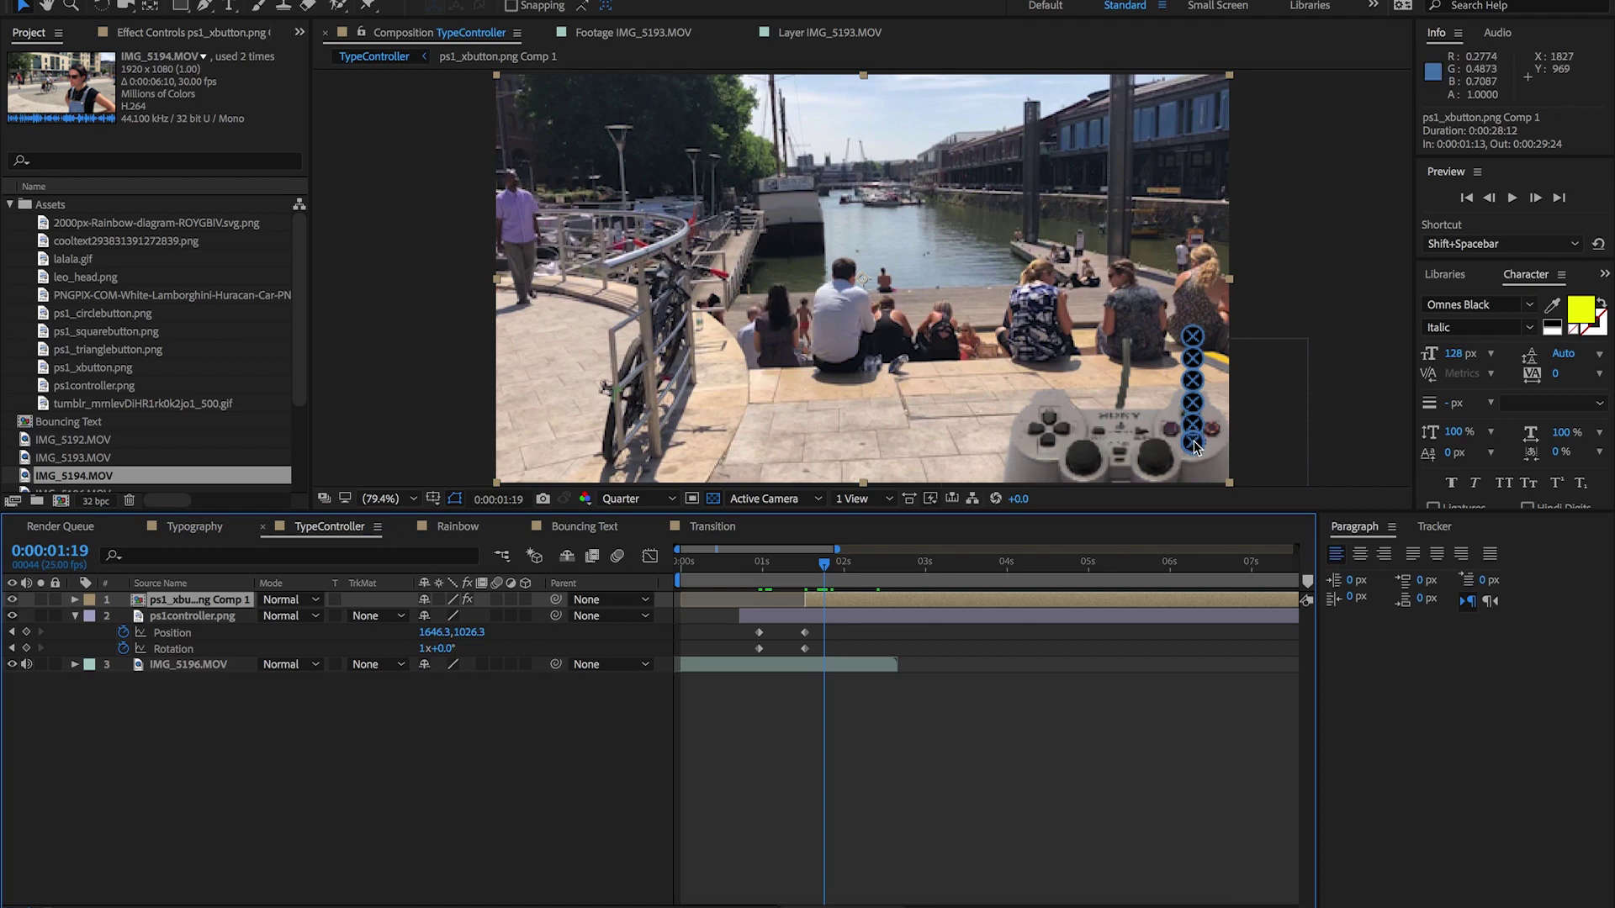
left_click(877, 570)
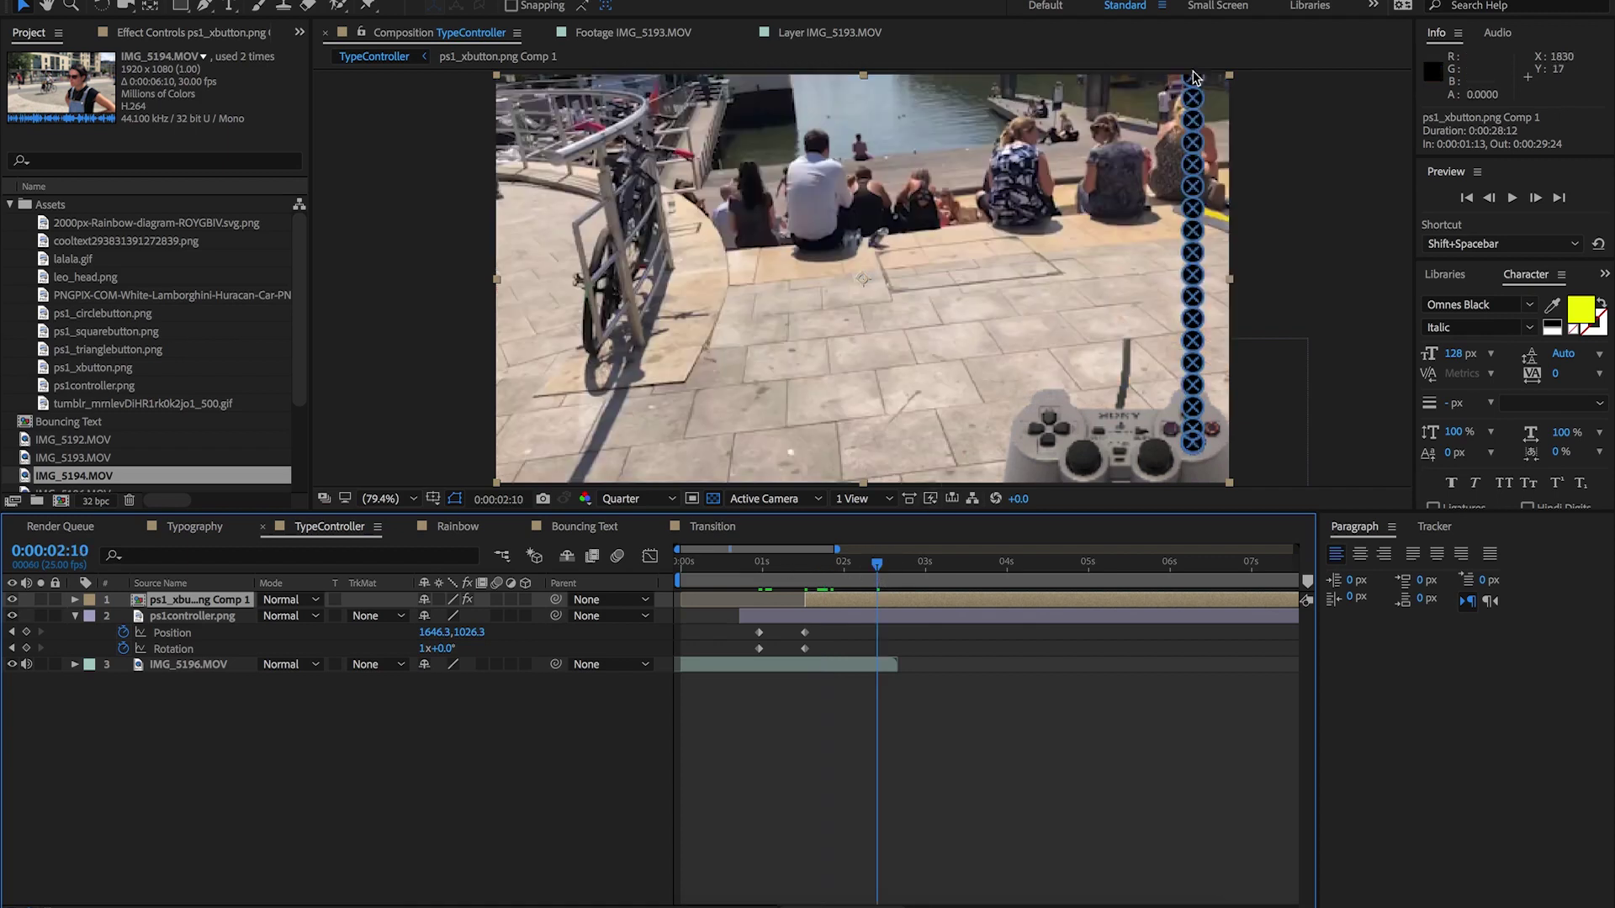
Open the ps1_xbutton.png Comp 1 precomp, then return to TypeController
double_click(868, 607)
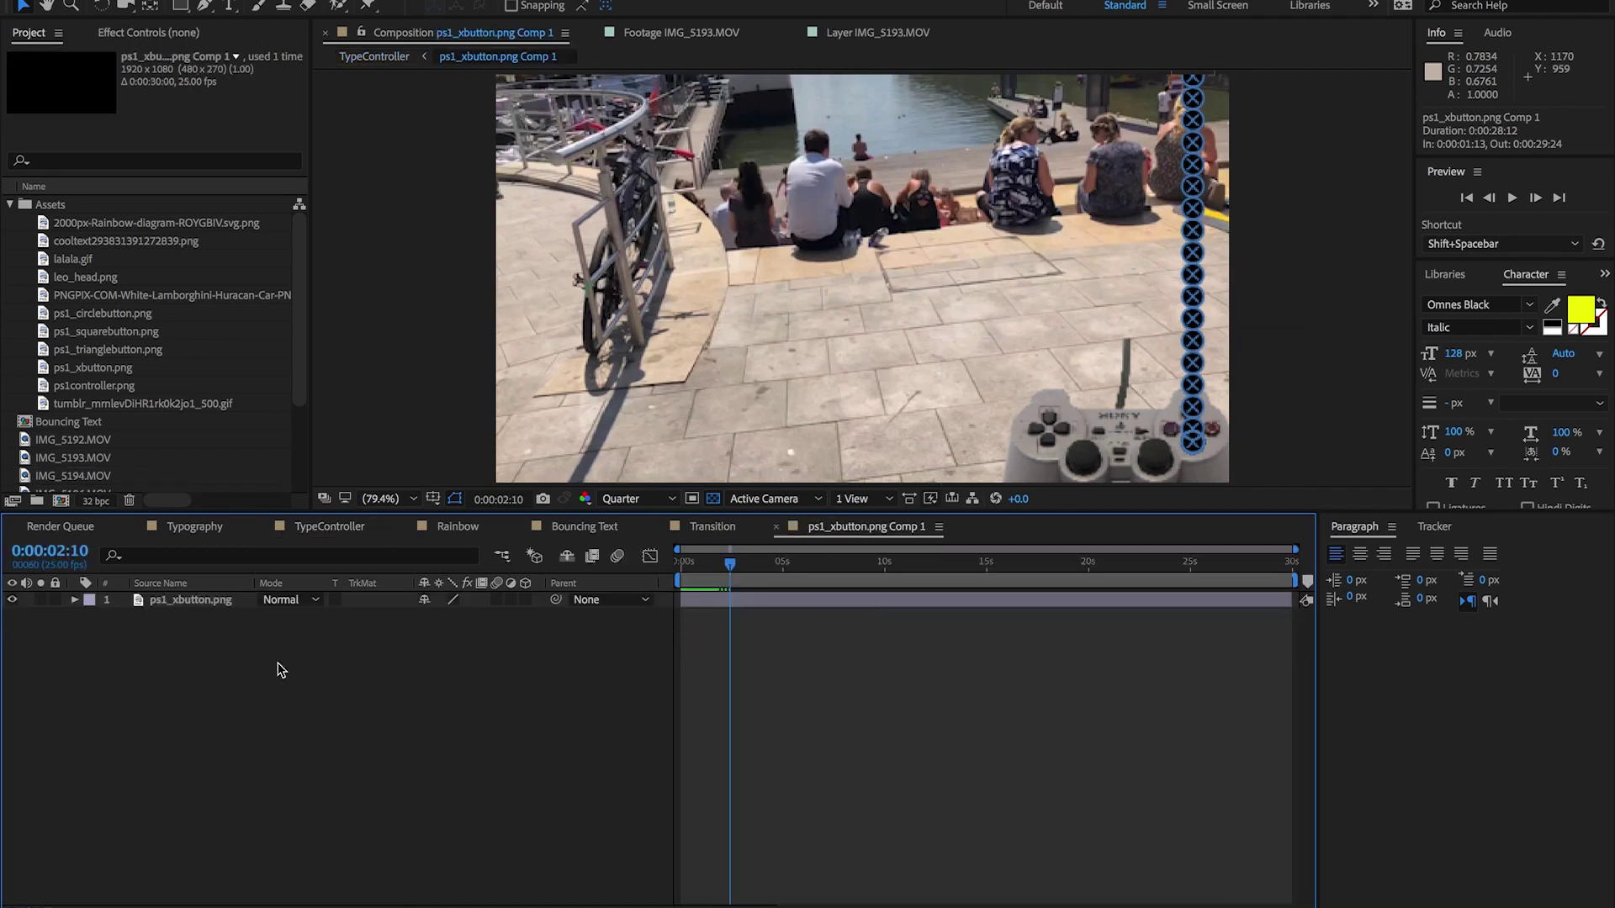
left_click(722, 563)
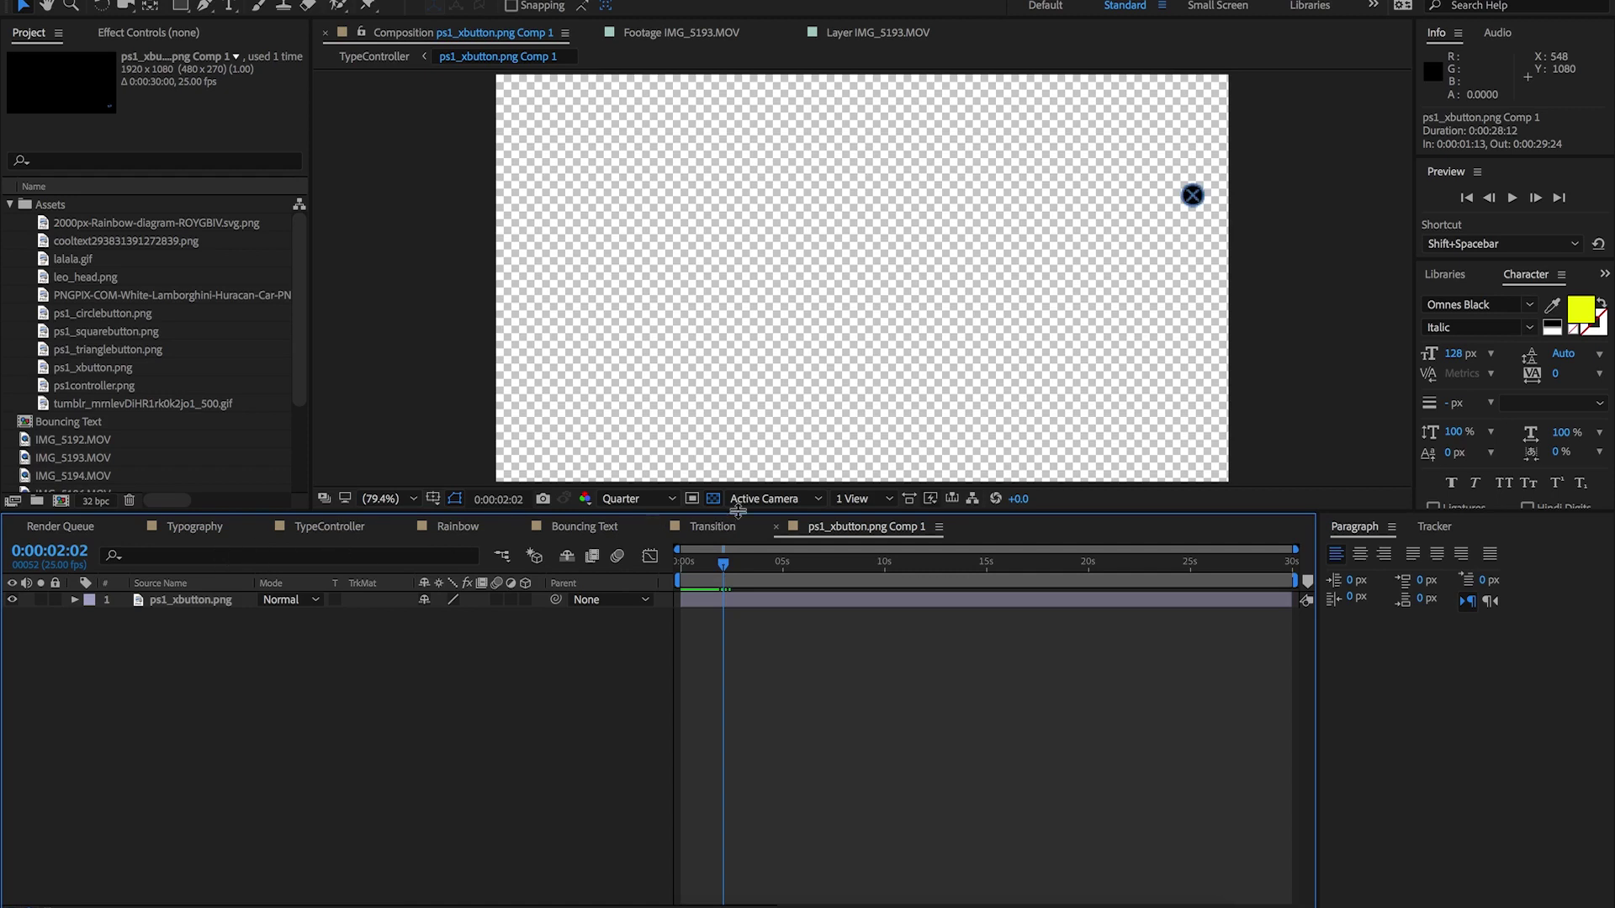
left_click(311, 530)
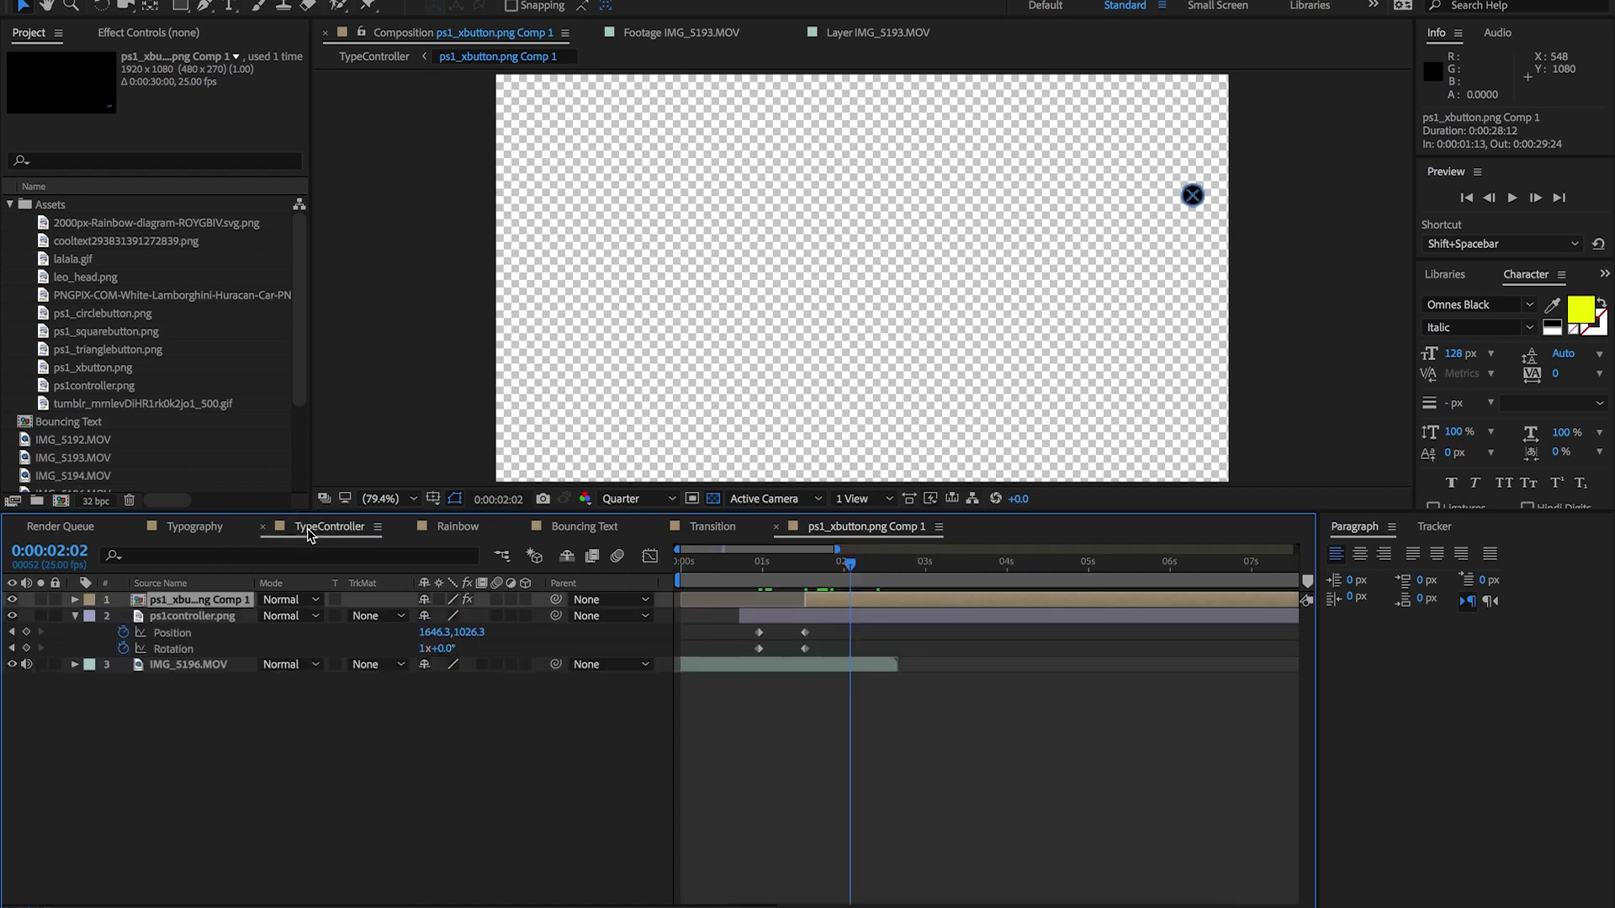
Find Echo in Effects & Presets and apply it to the X-button precomp layer
right_click(850, 598)
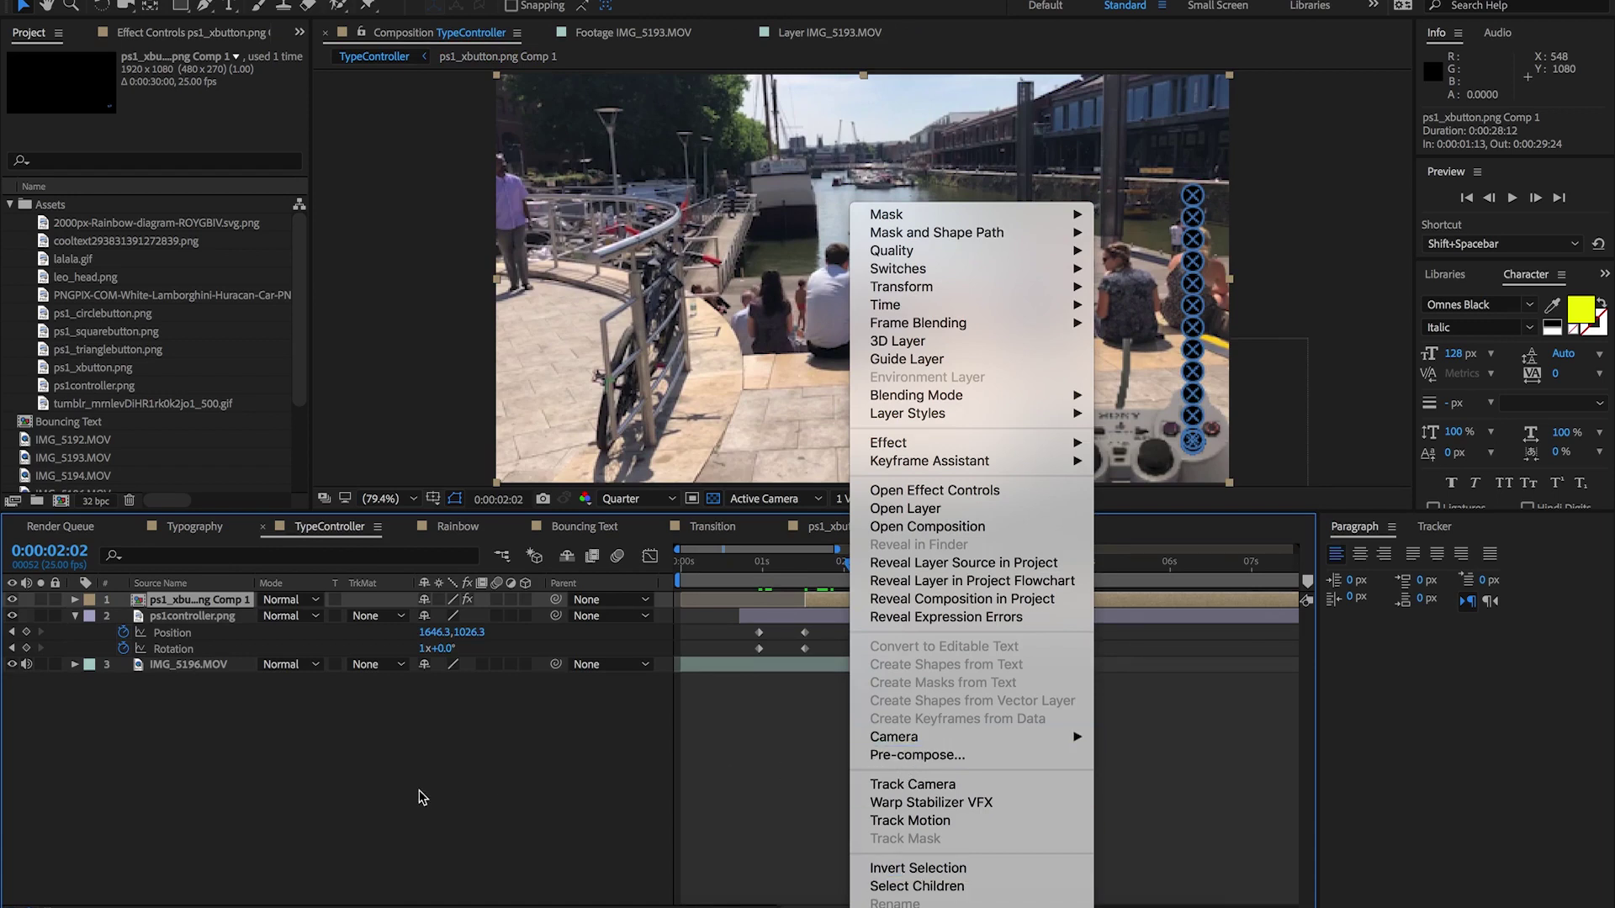
left_click(731, 661)
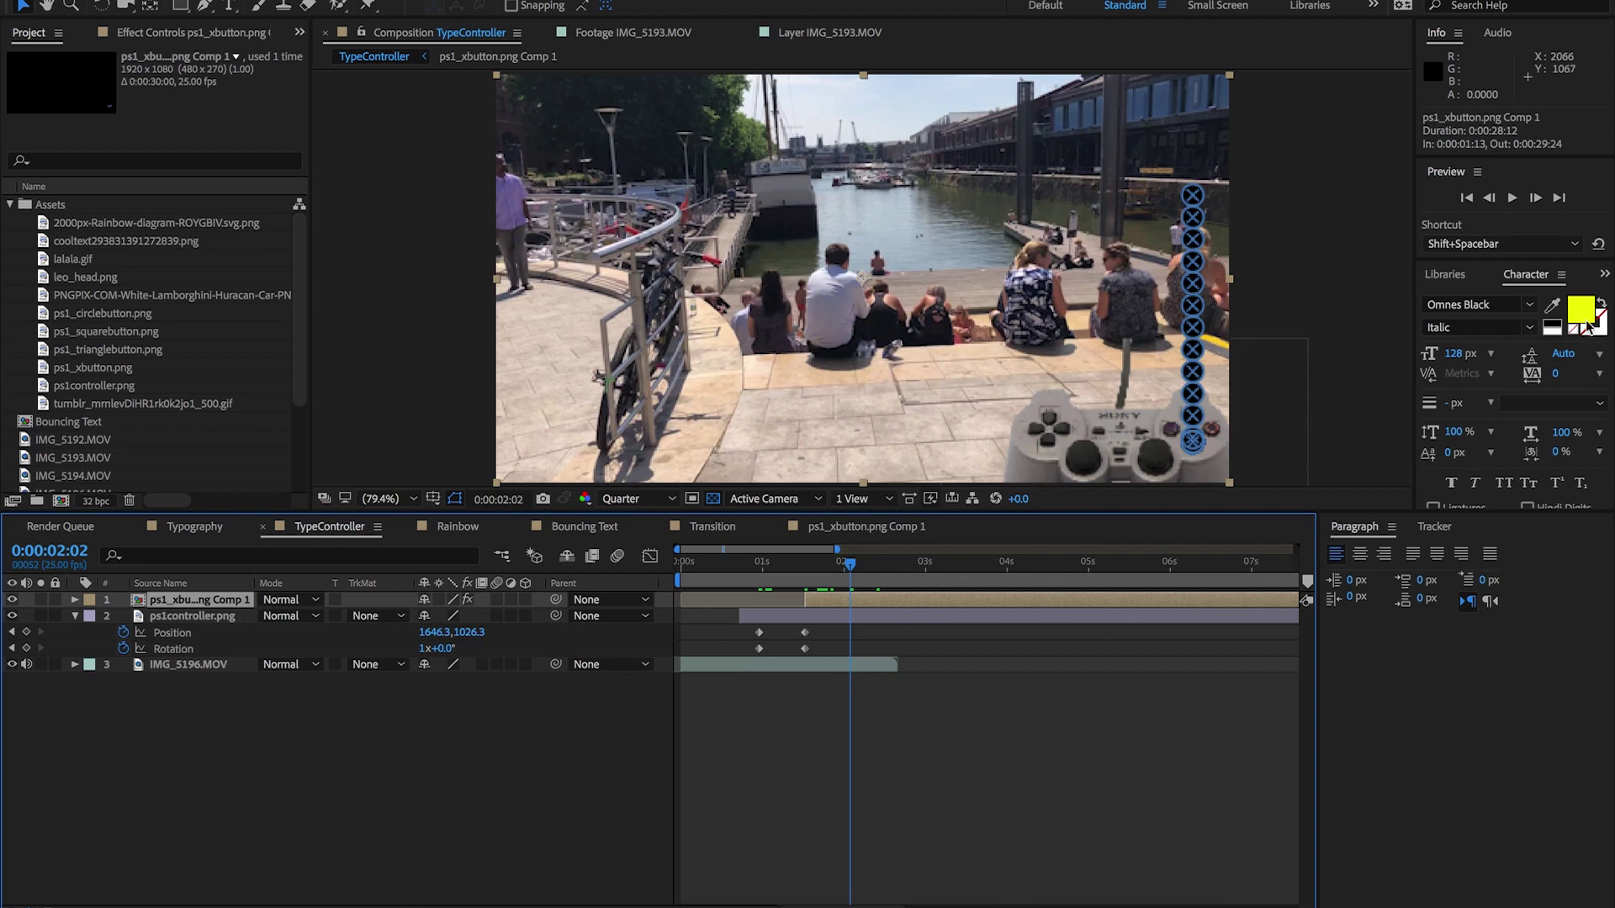
left_click(1604, 275)
left_click(1557, 297)
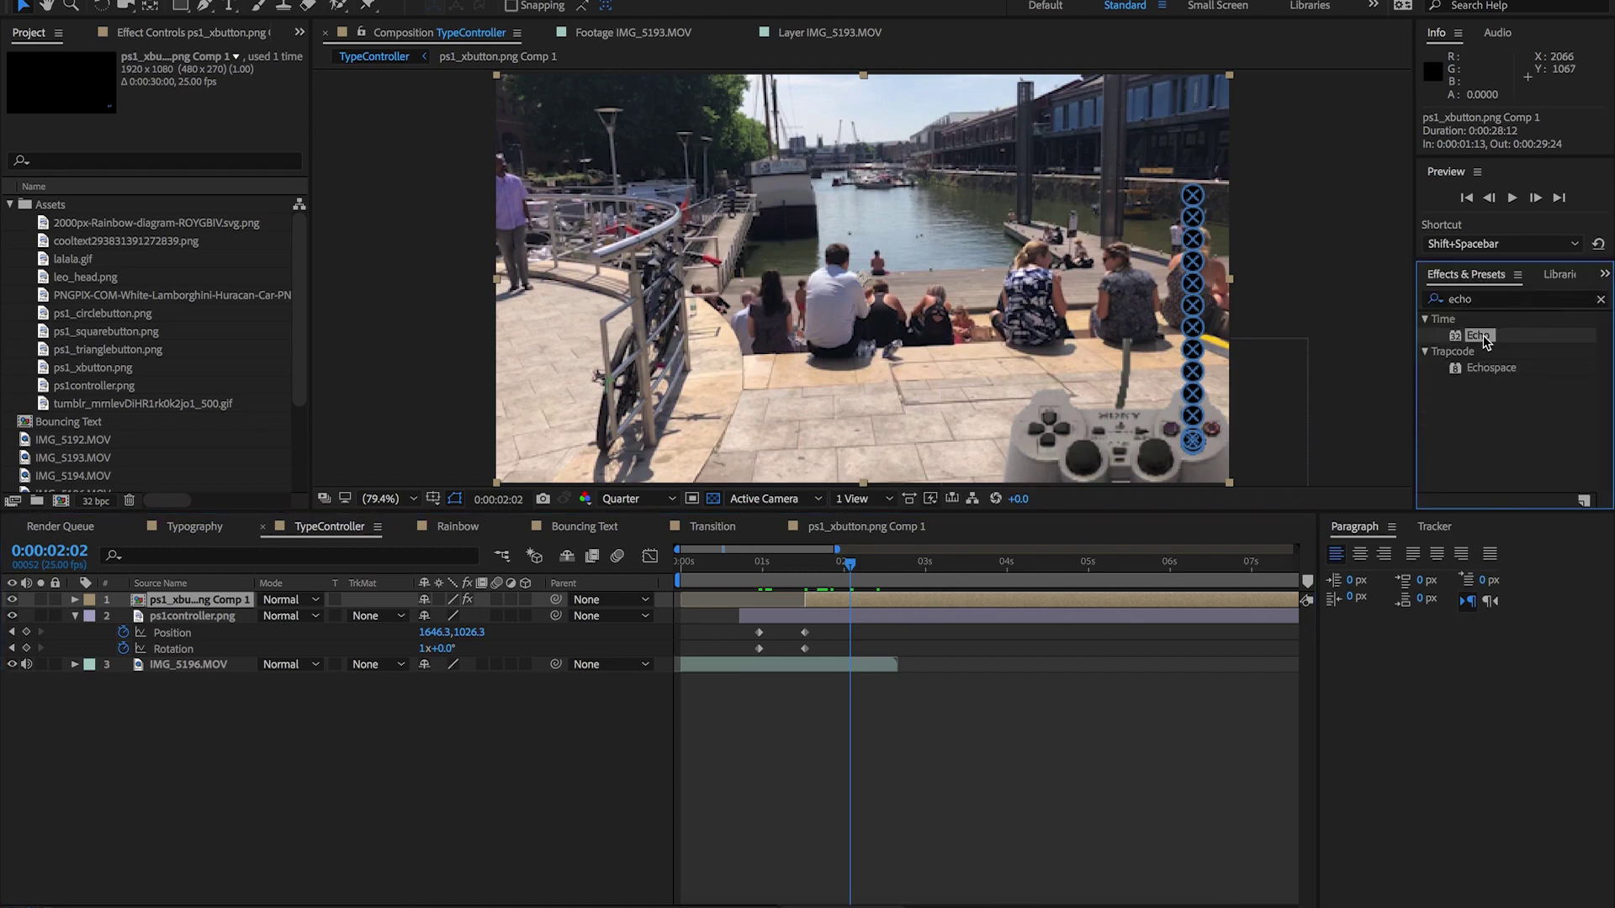
left_click_drag(1485, 341, 767, 589)
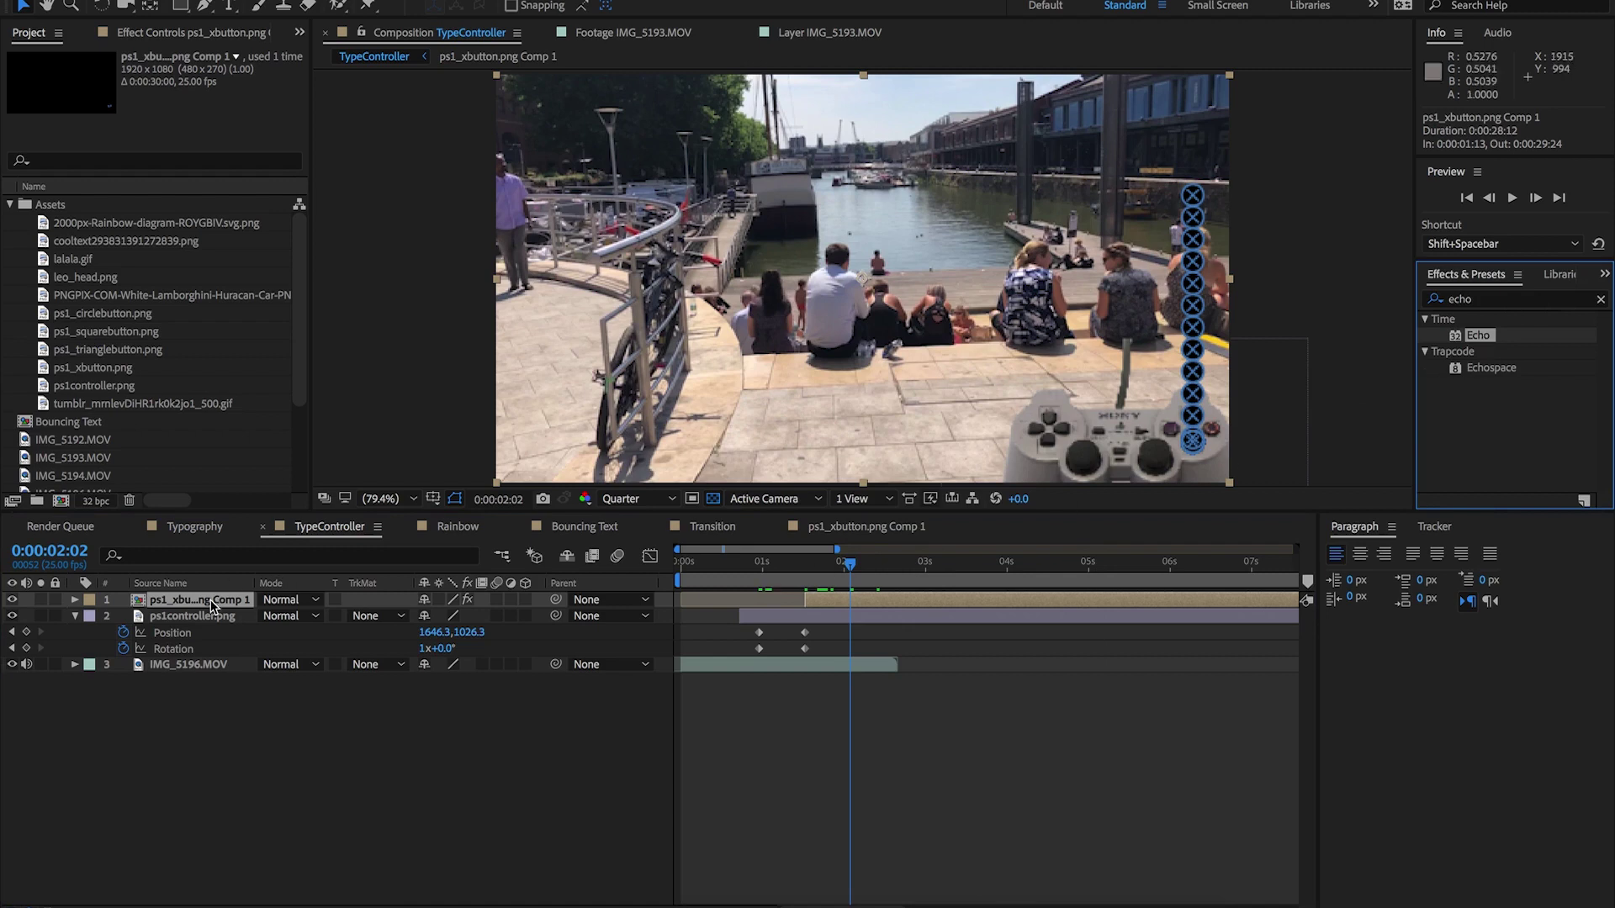
left_click_drag(212, 605, 212, 606)
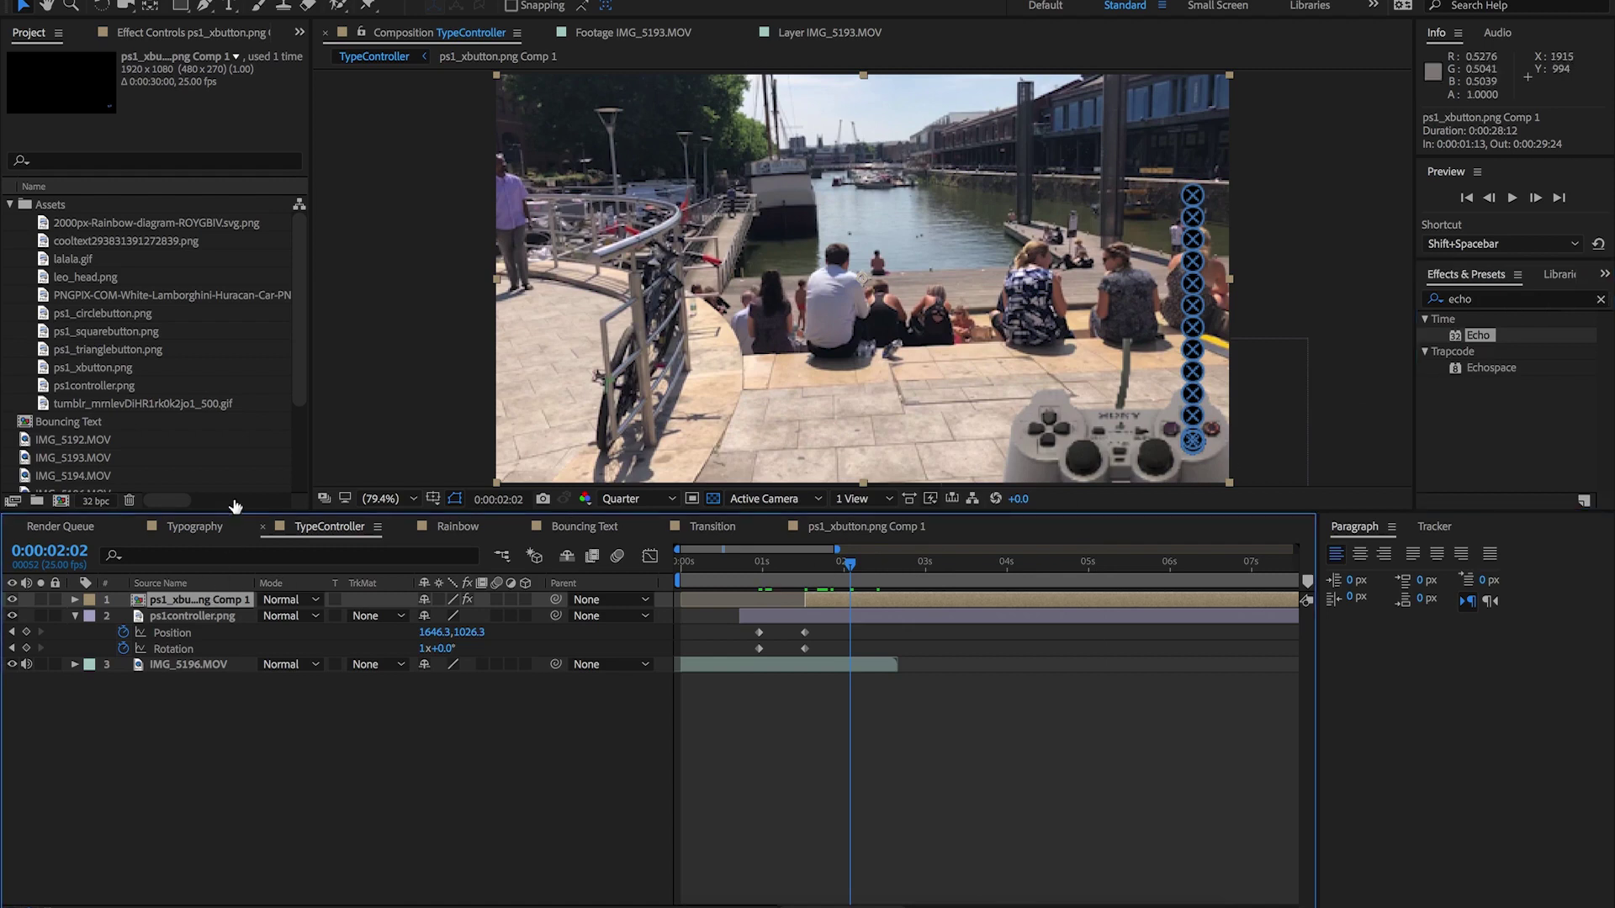
Set Echo Time to -0.050 and Number of Echoes to 50, previewing at 0:00:02:00
left_click(186, 38)
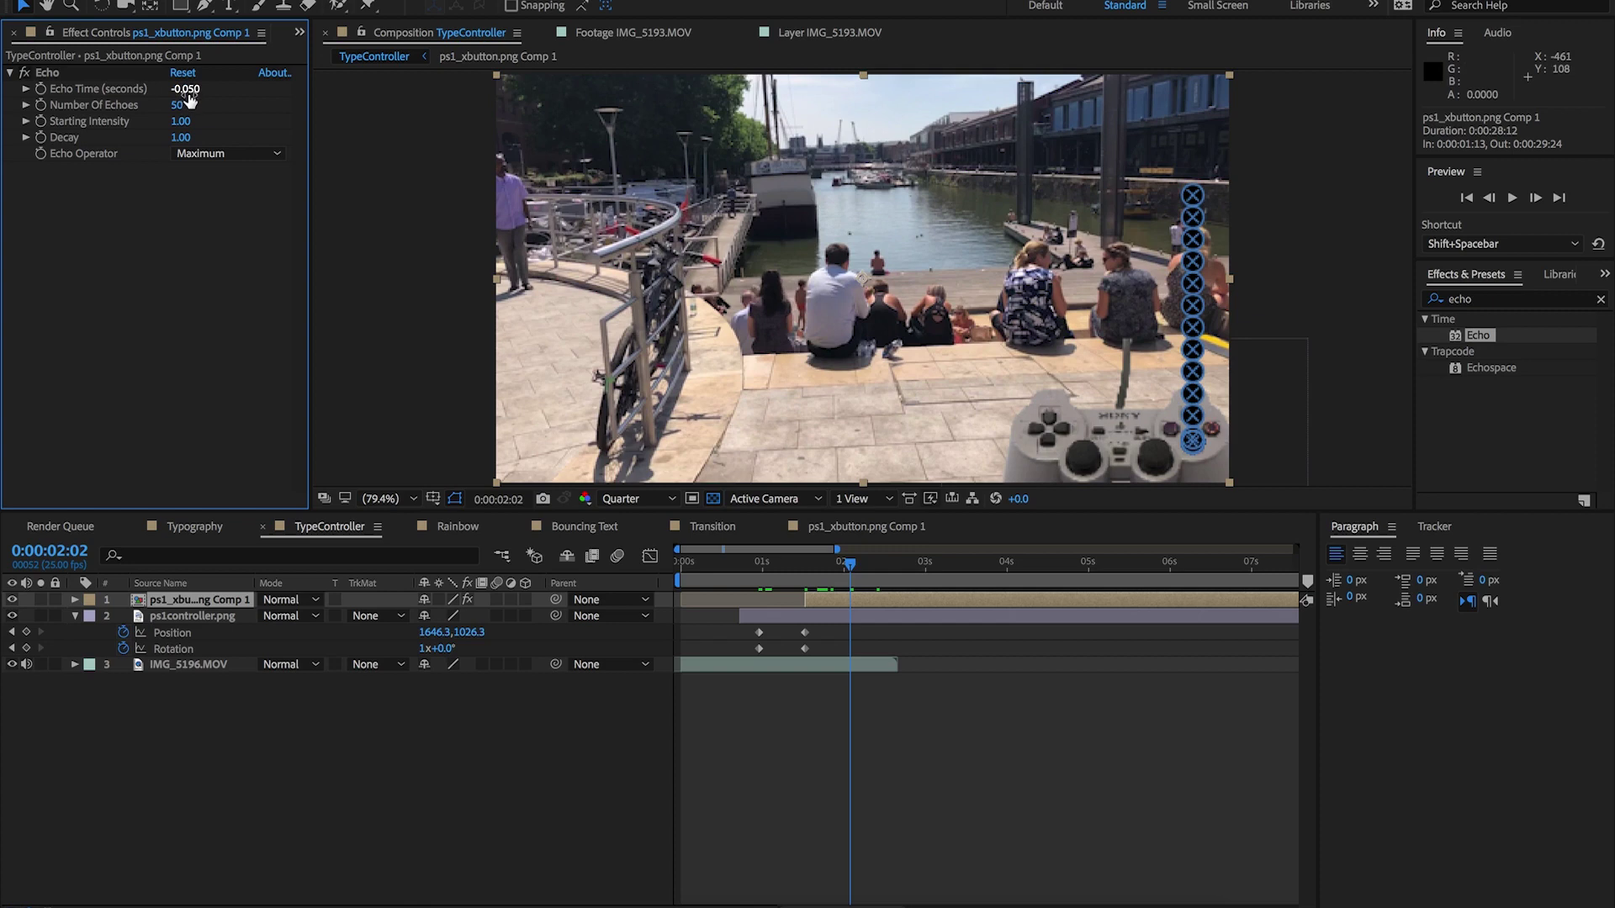
left_click(844, 565)
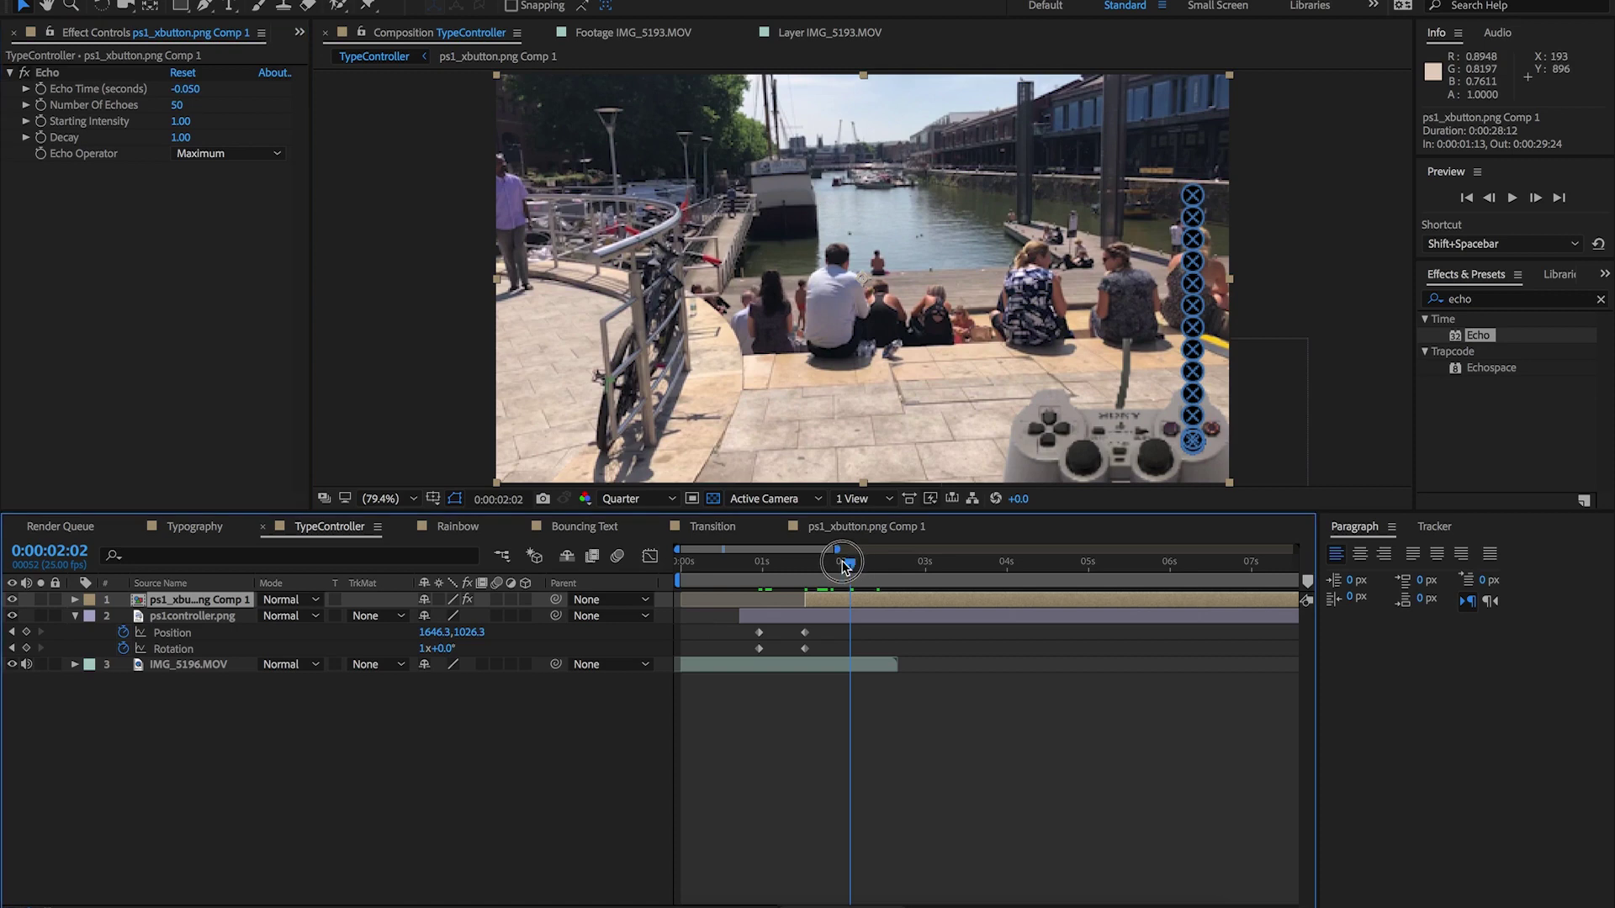
left_click_drag(844, 565, 849, 567)
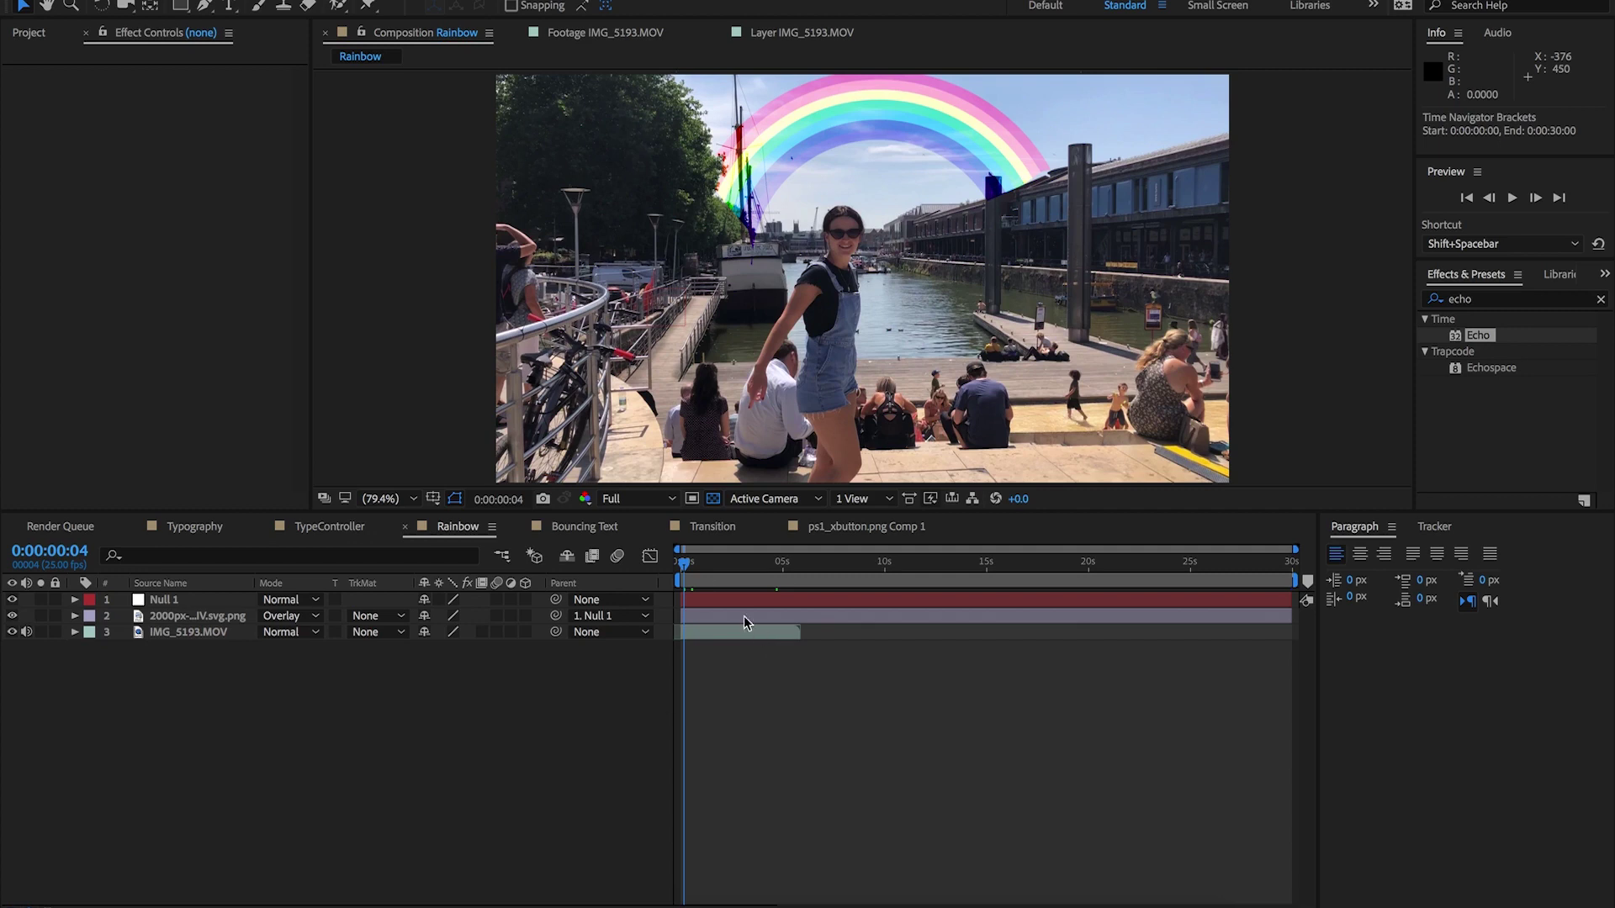
Drop the Rainbow preview to Quarter resolution, return to 0:00:00:00, and select the rainbow layer
left_click_drag(686, 565, 734, 570)
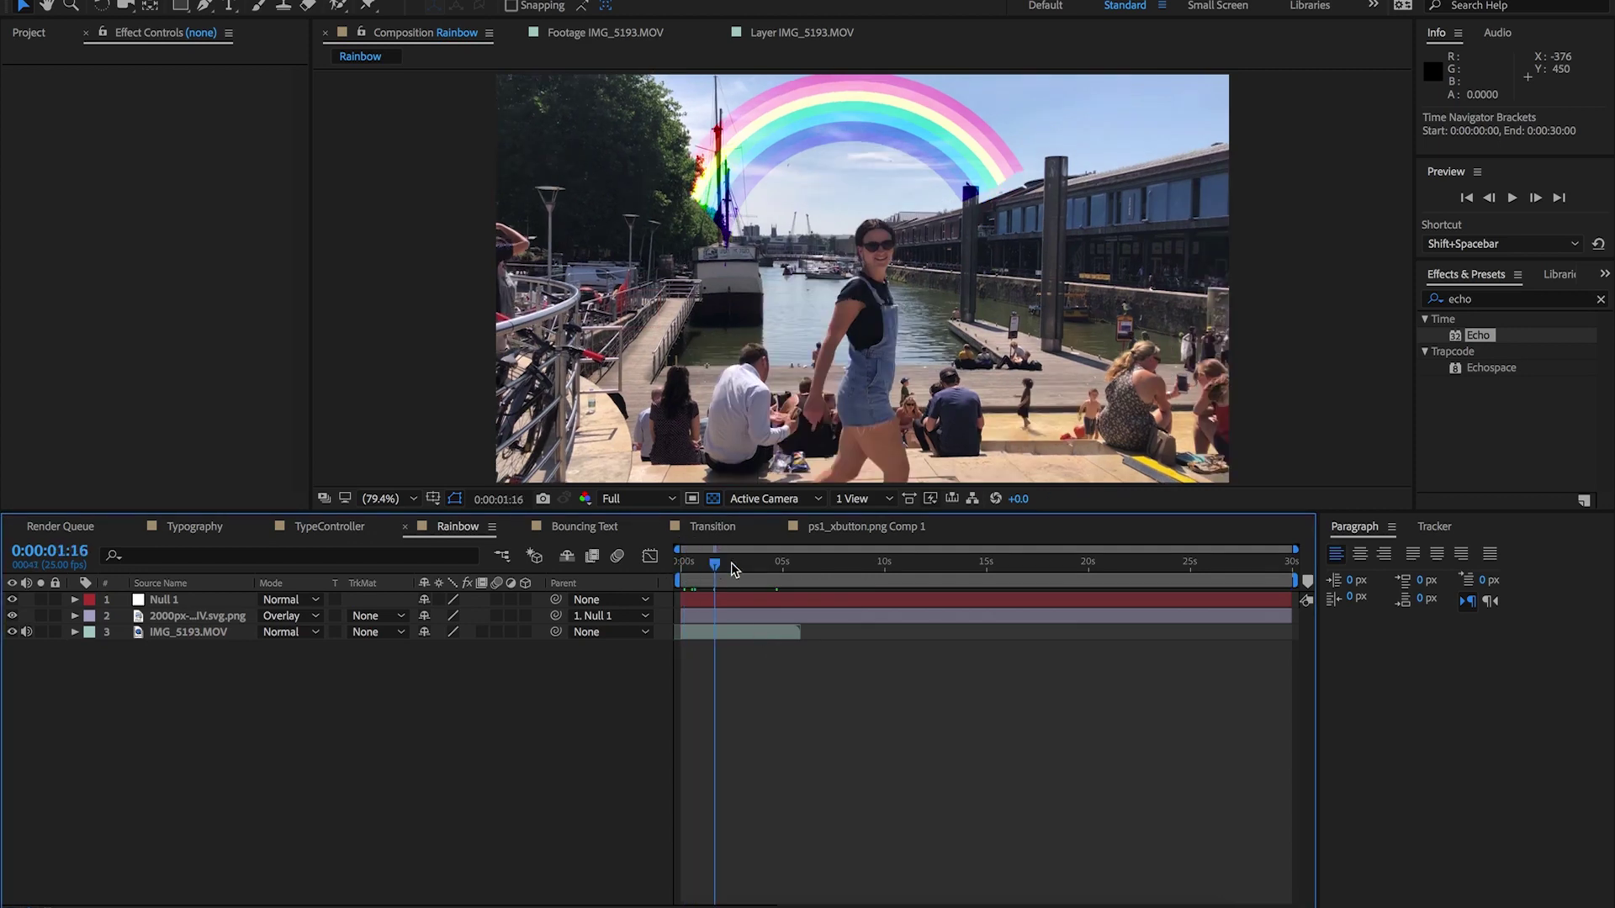
left_click(627, 499)
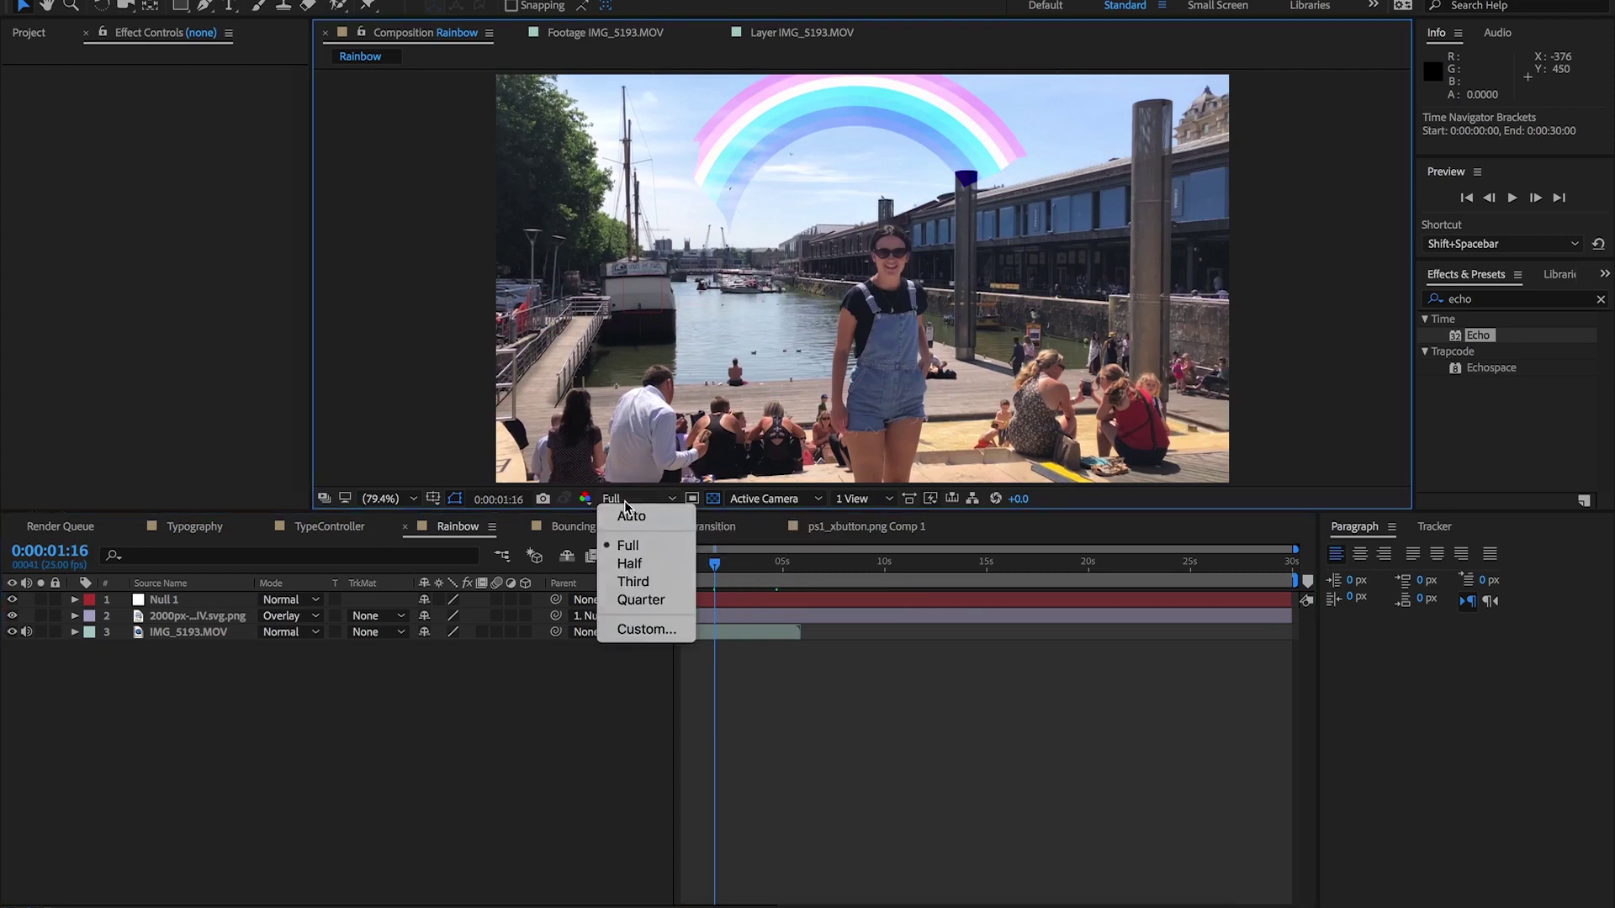
left_click(641, 599)
left_click(677, 565)
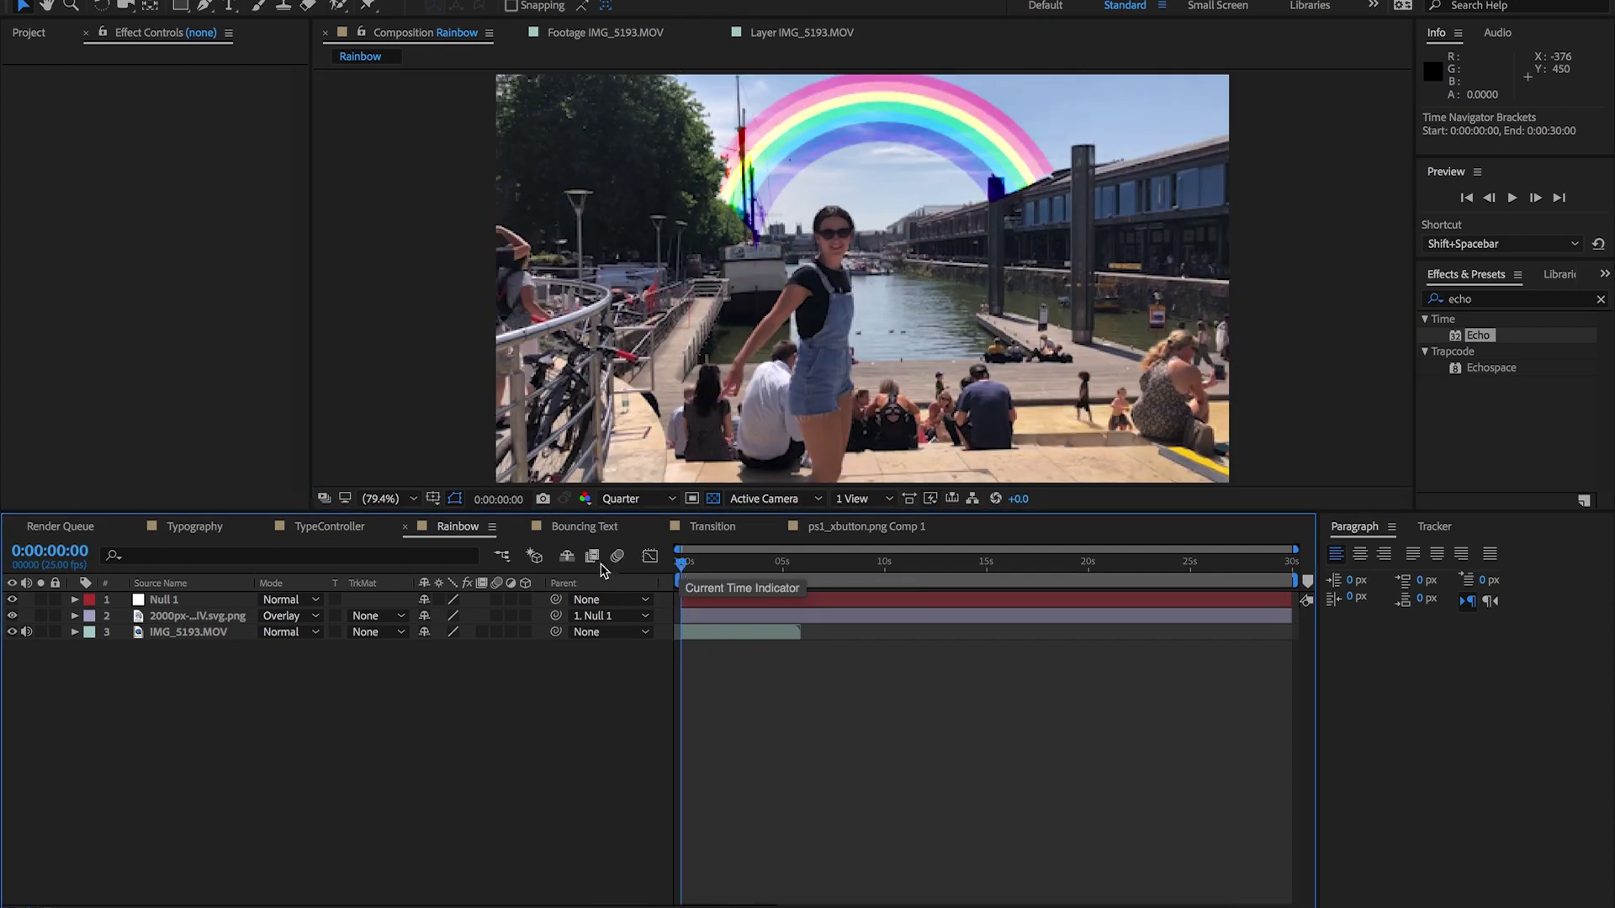
left_click(208, 620)
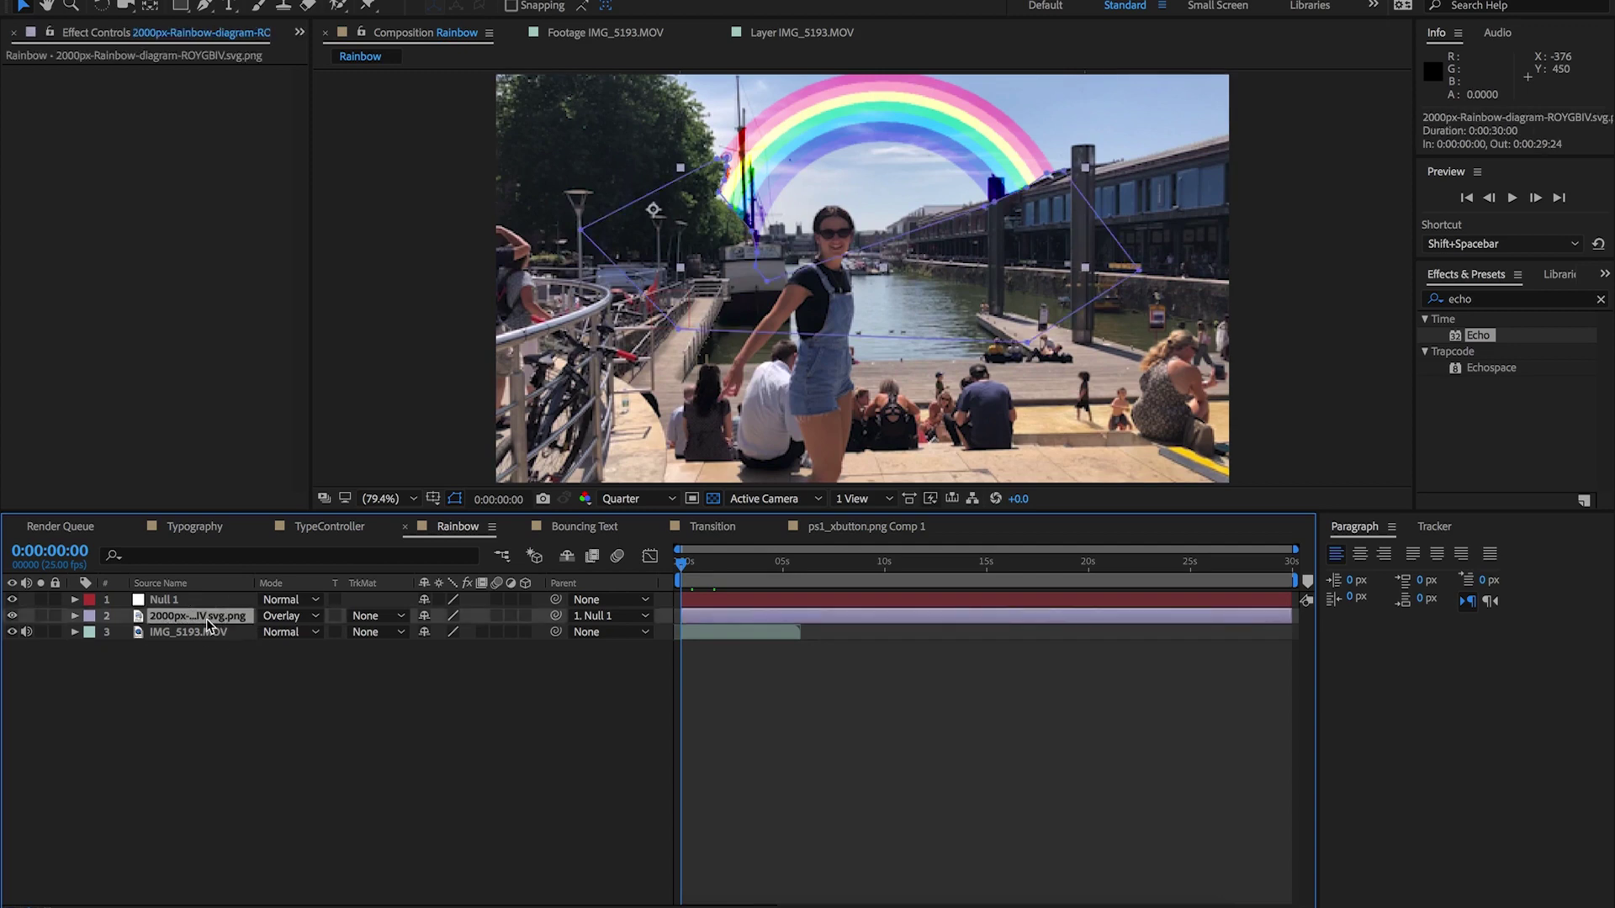
left_click(281, 724)
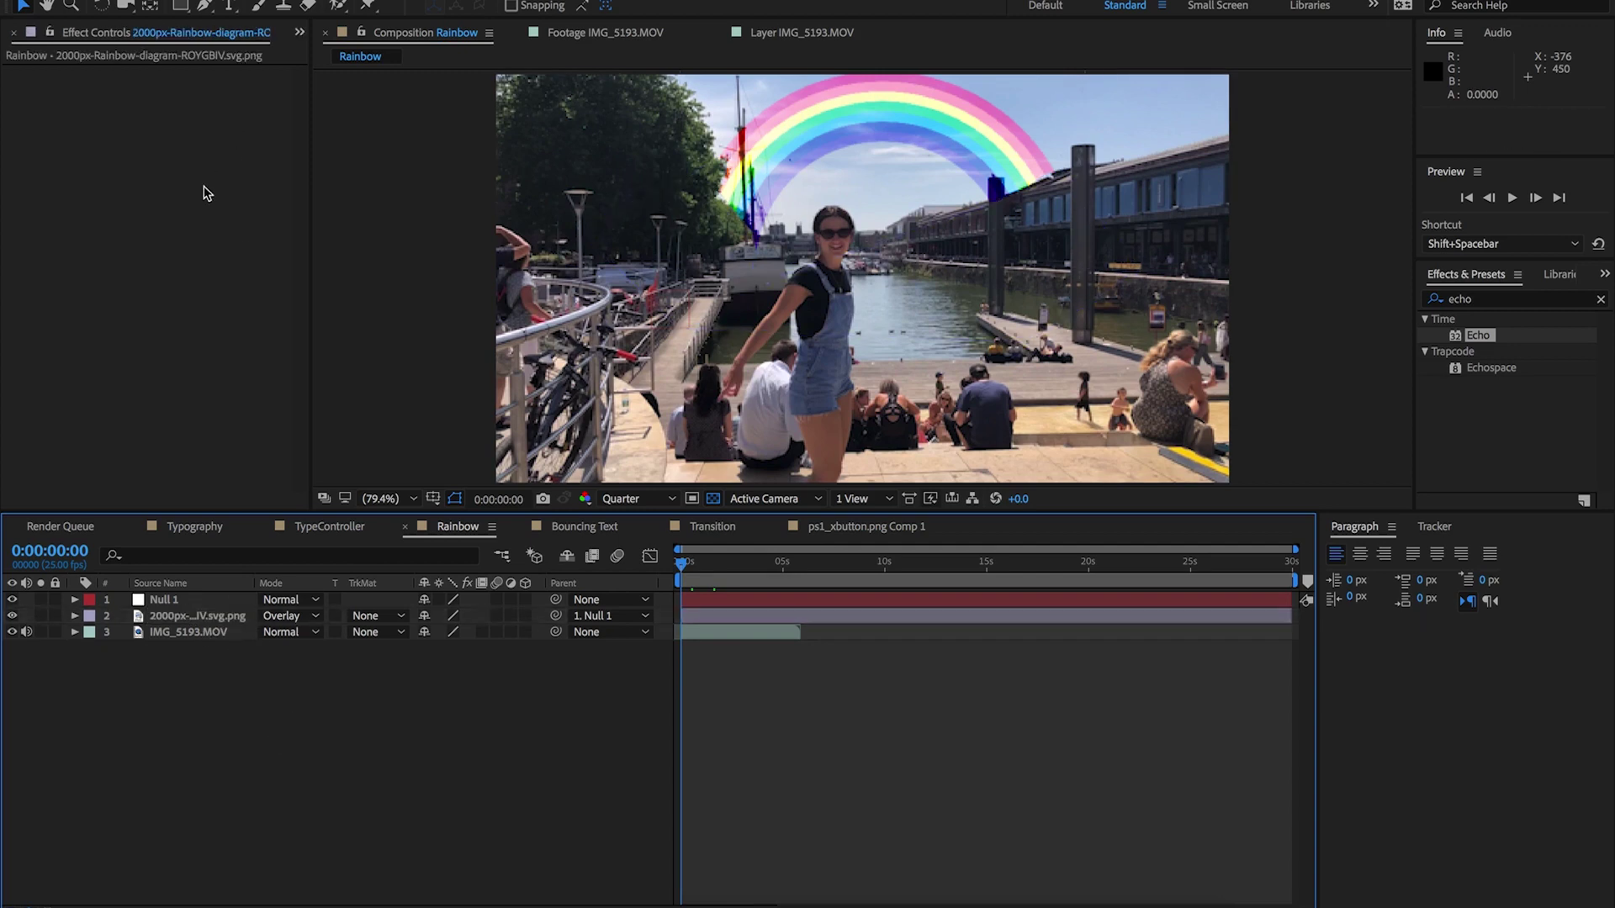
left_click(193, 619)
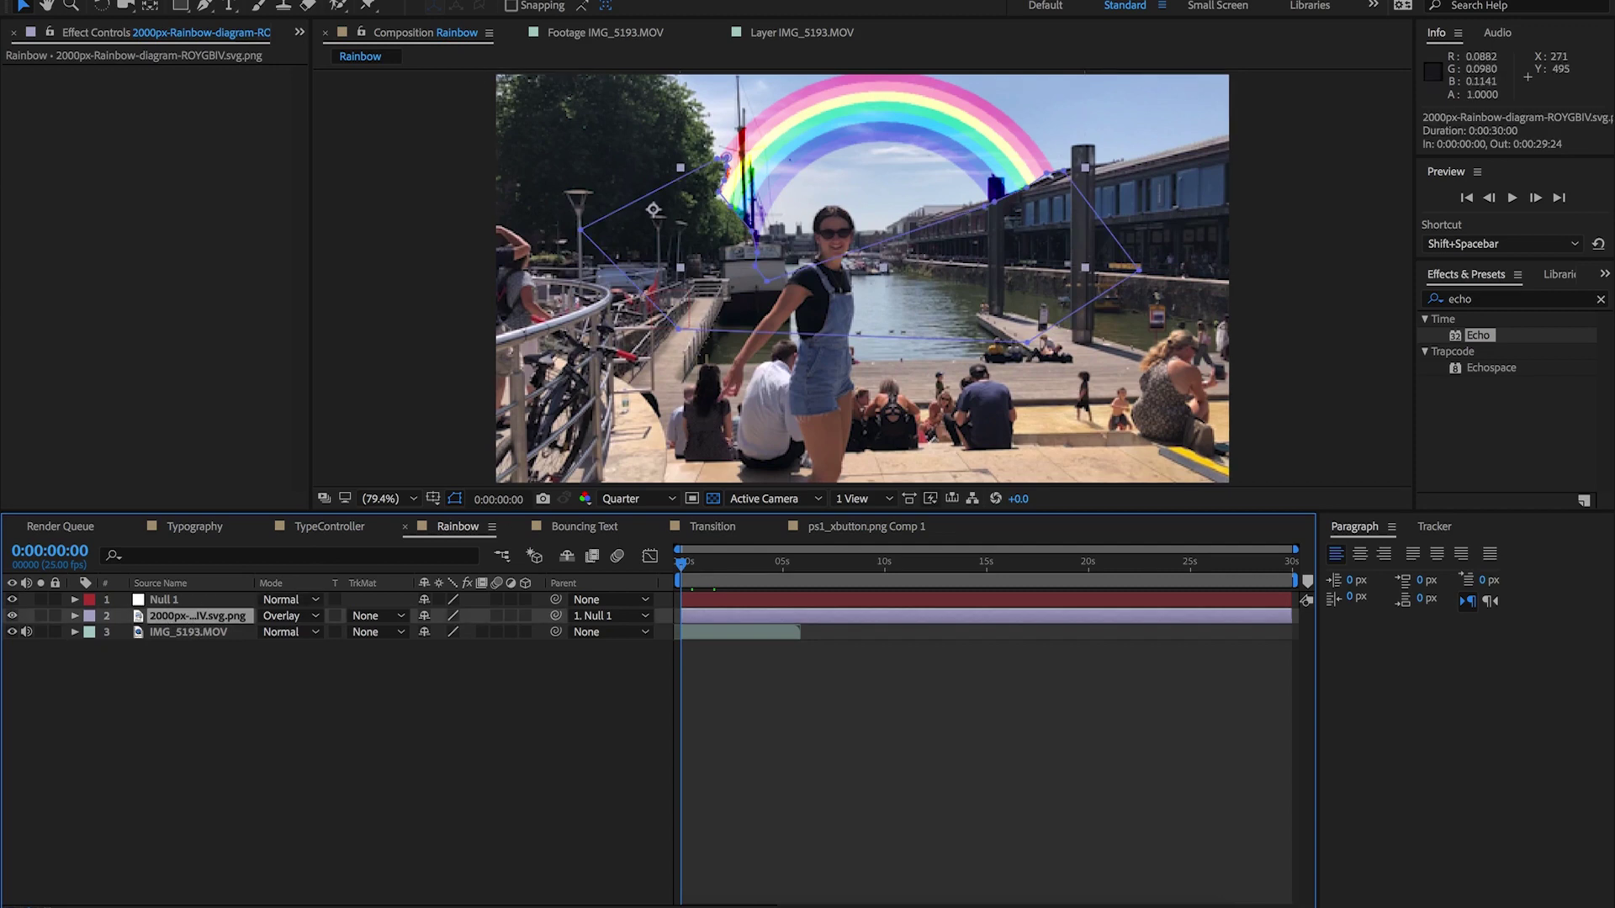
Show the Tracker panel with IMG_5193.MOV as the motion source, keeping Tracker 1
left_click(606, 2)
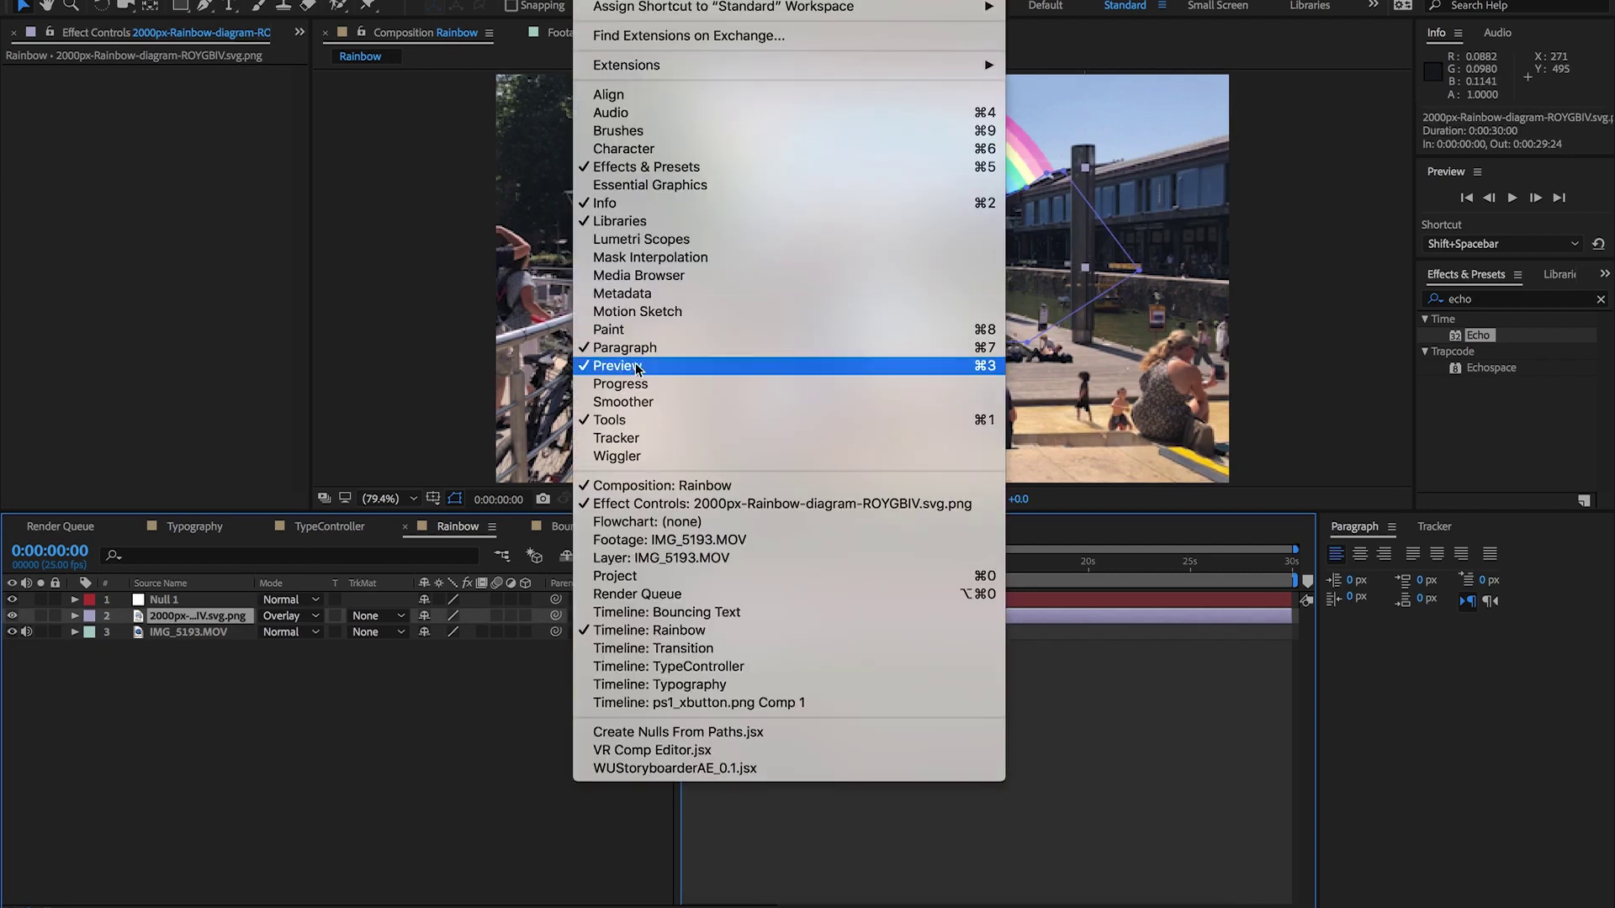
left_click(642, 438)
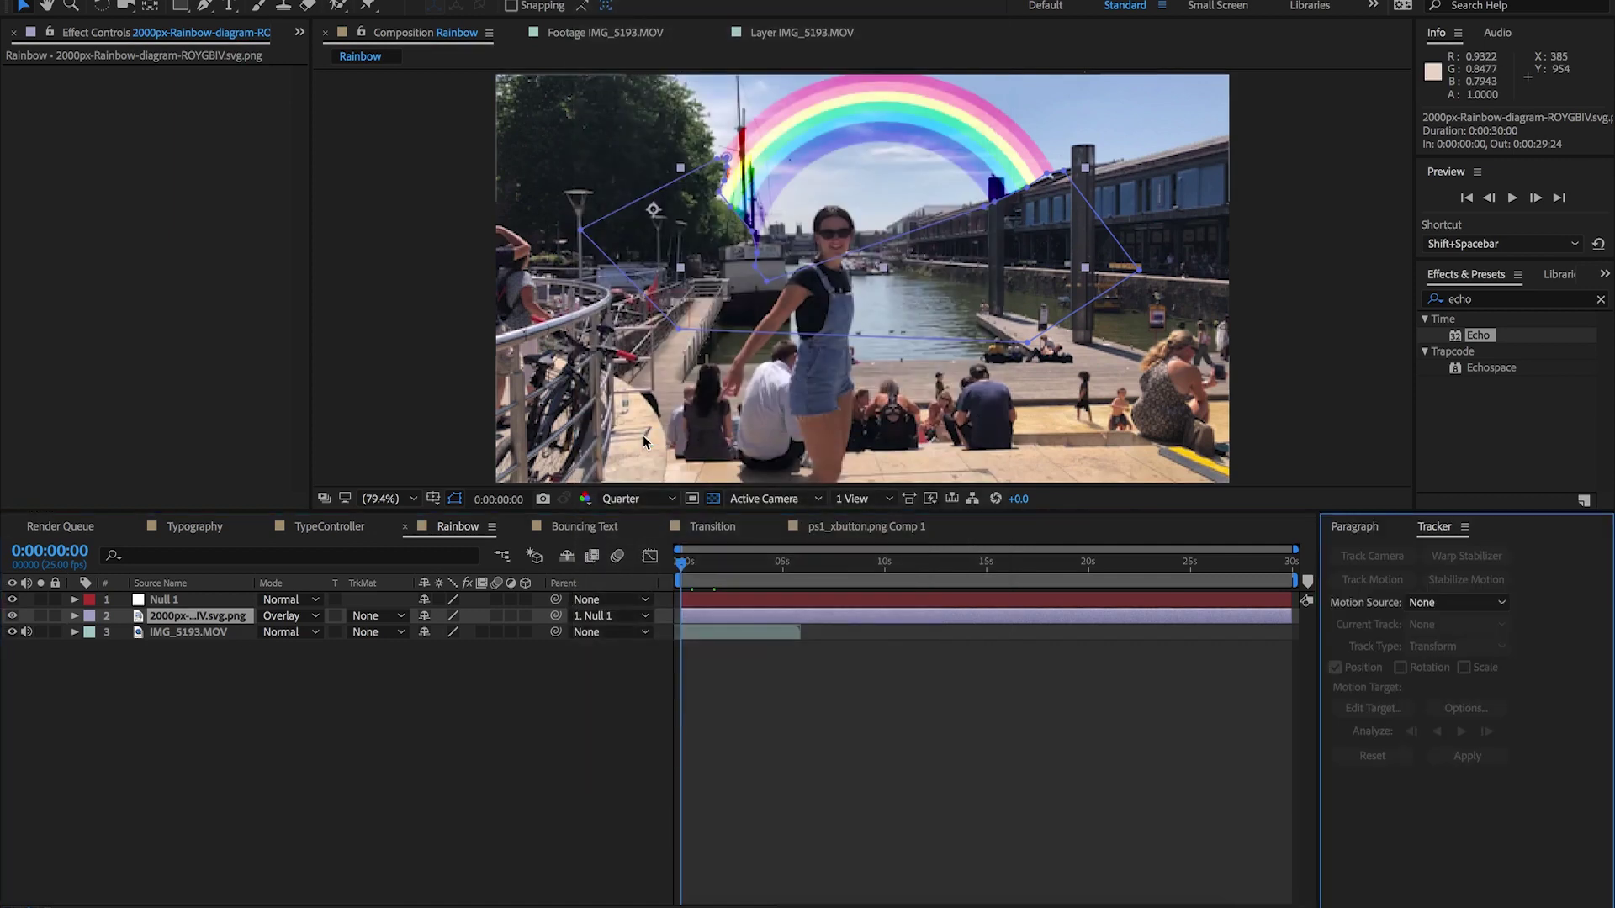
left_click(1447, 605)
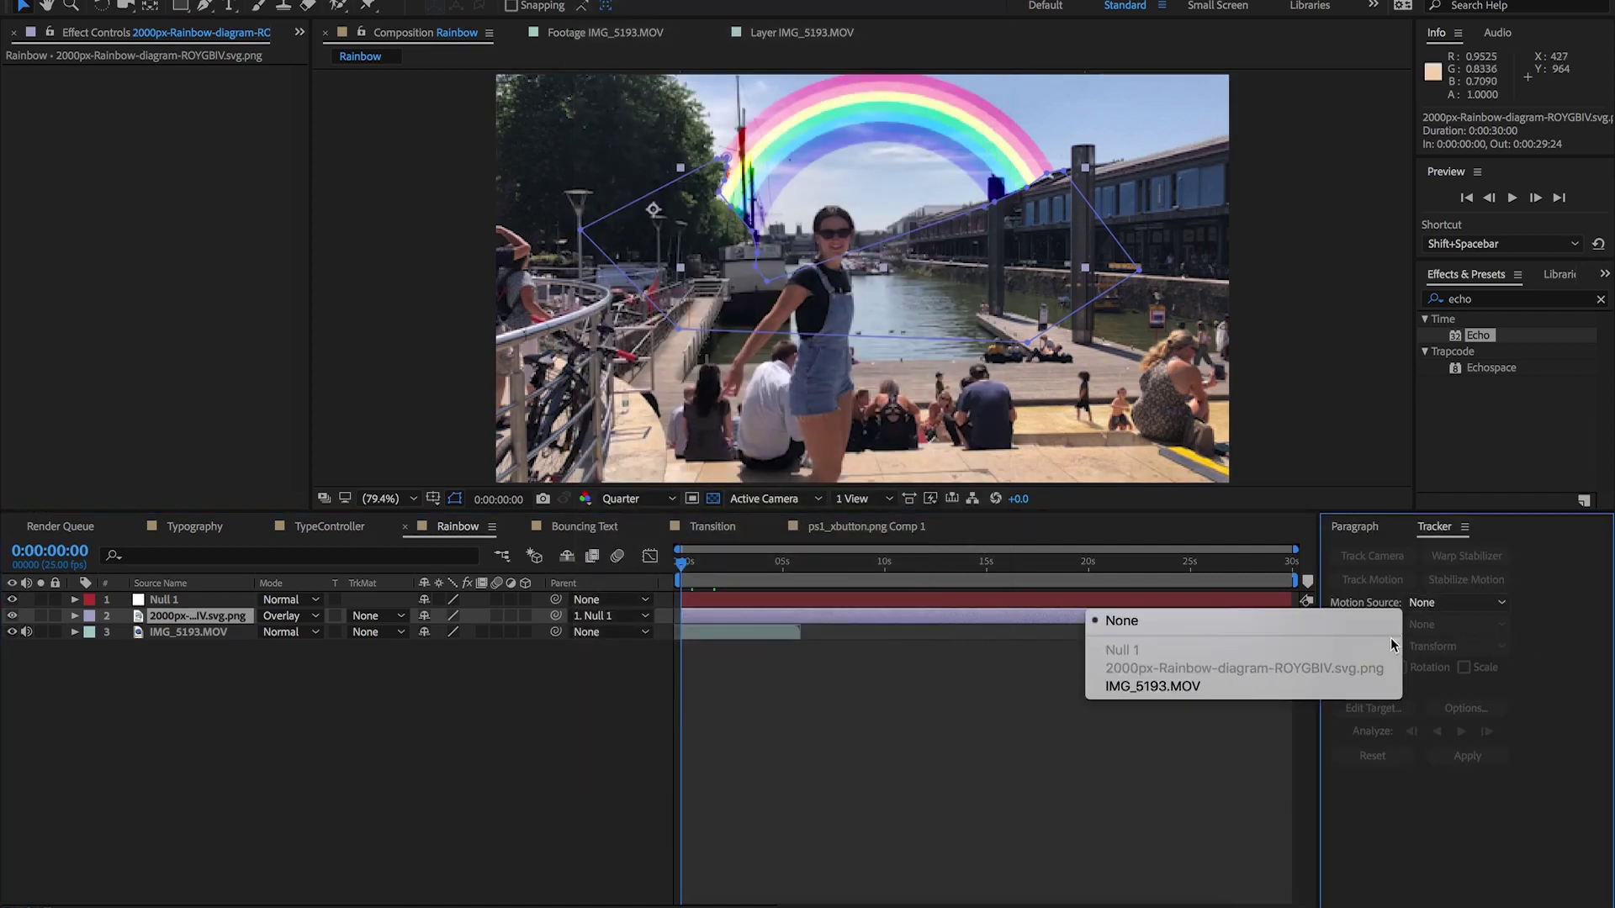
left_click(1203, 688)
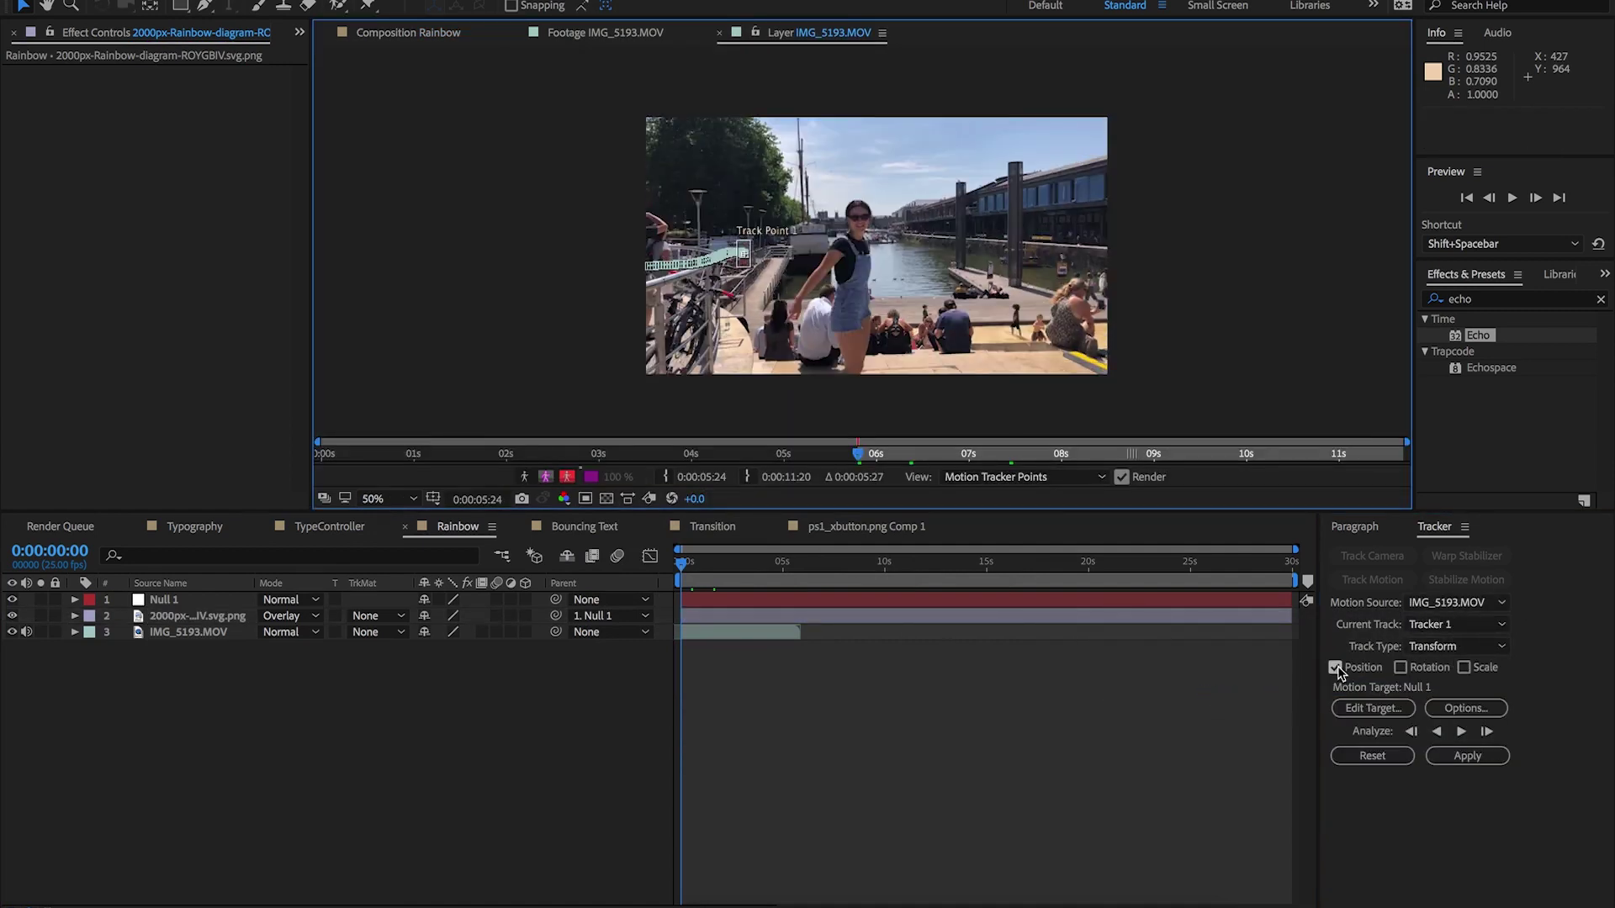
left_click(1447, 626)
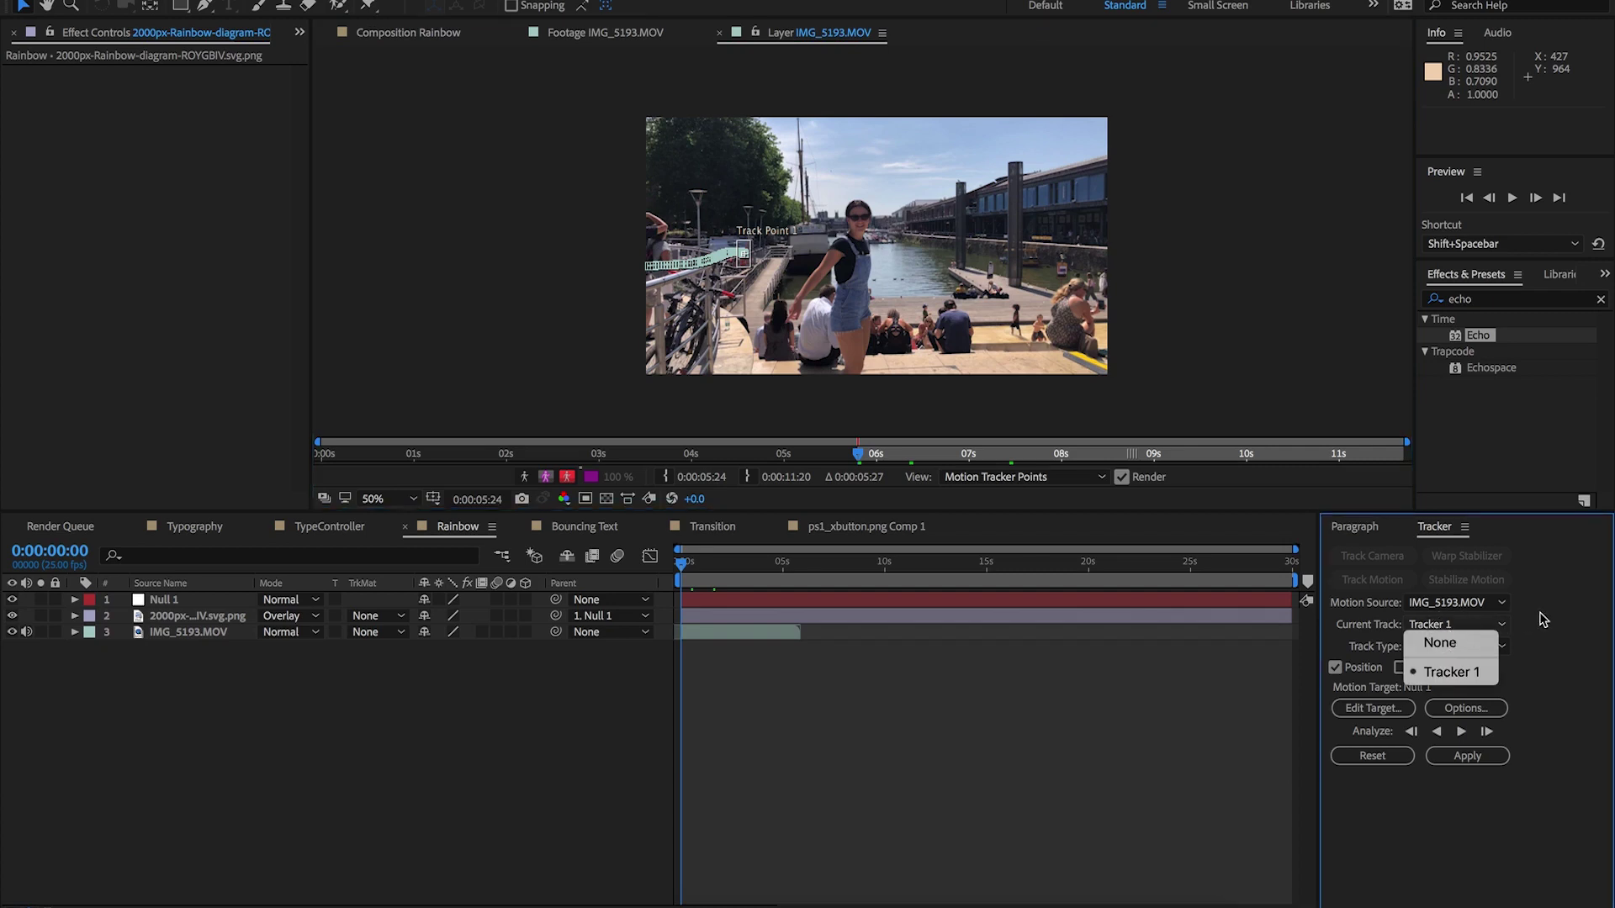
key("Escape")
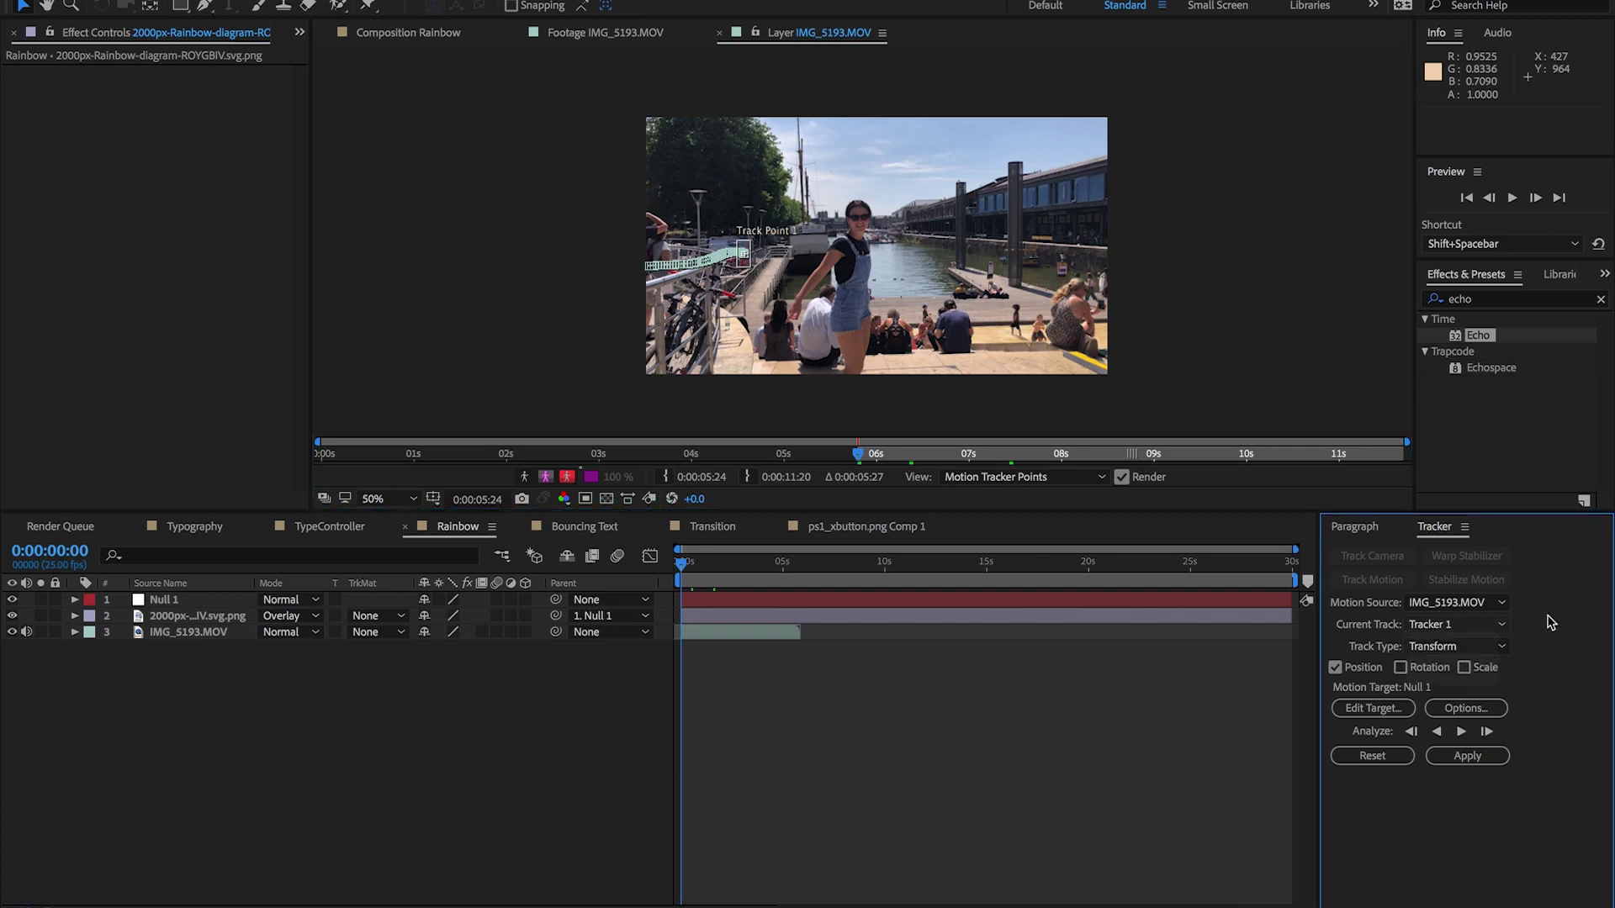
Select the IMG_5193.MOV layer and open Motion Target settings showing Null 1
right_click(200, 708)
mouse_move(236, 714)
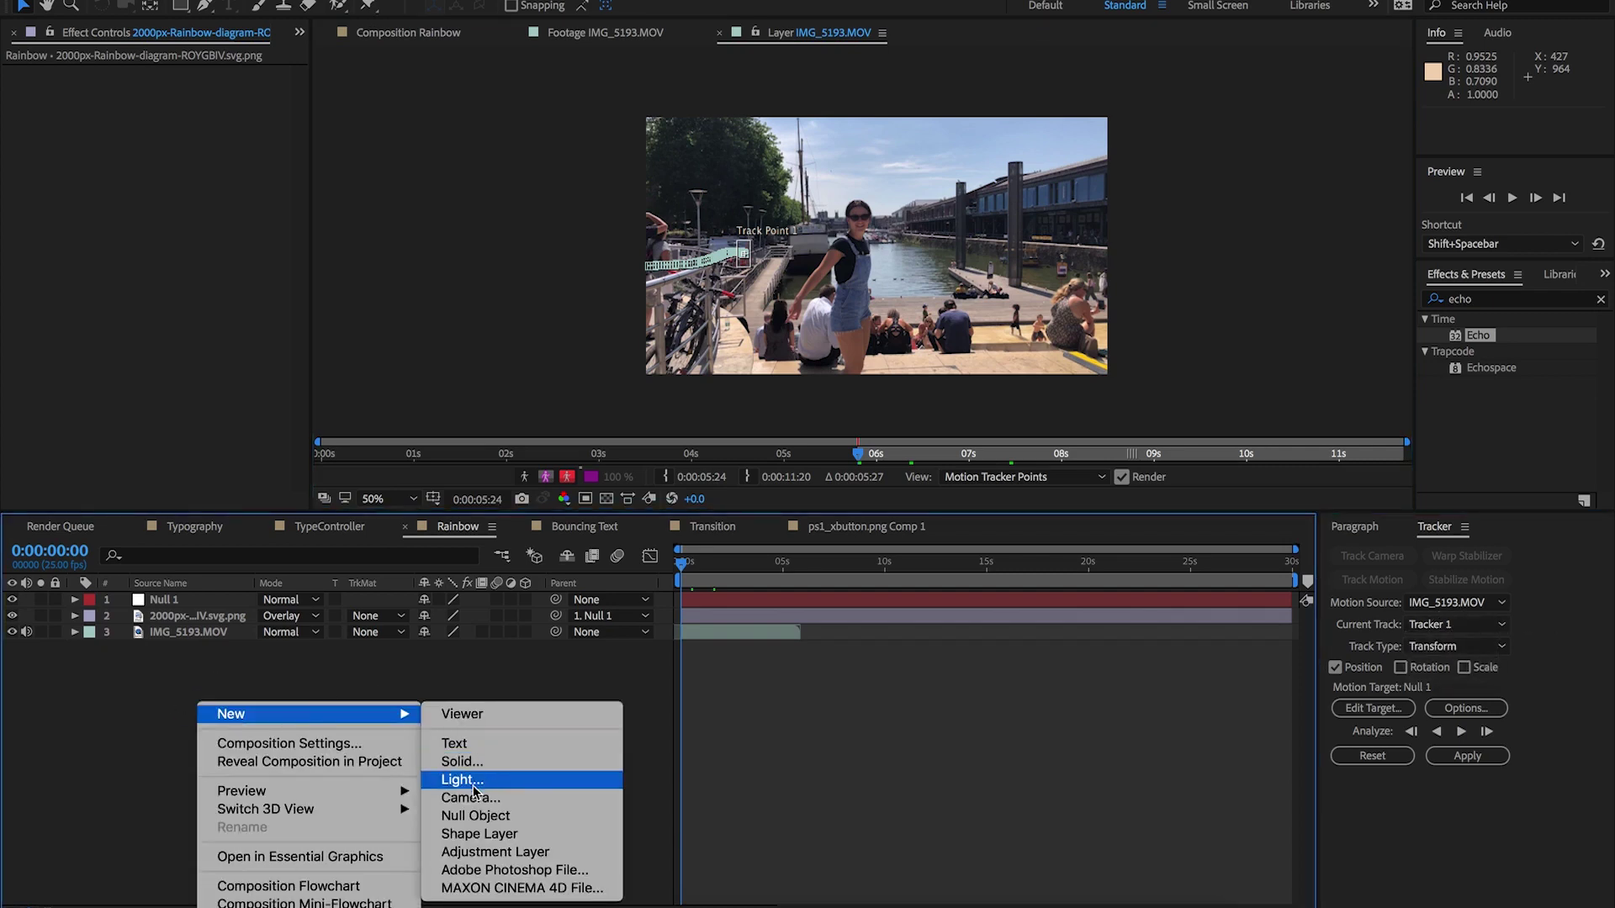
left_click(166, 706)
left_click(169, 603)
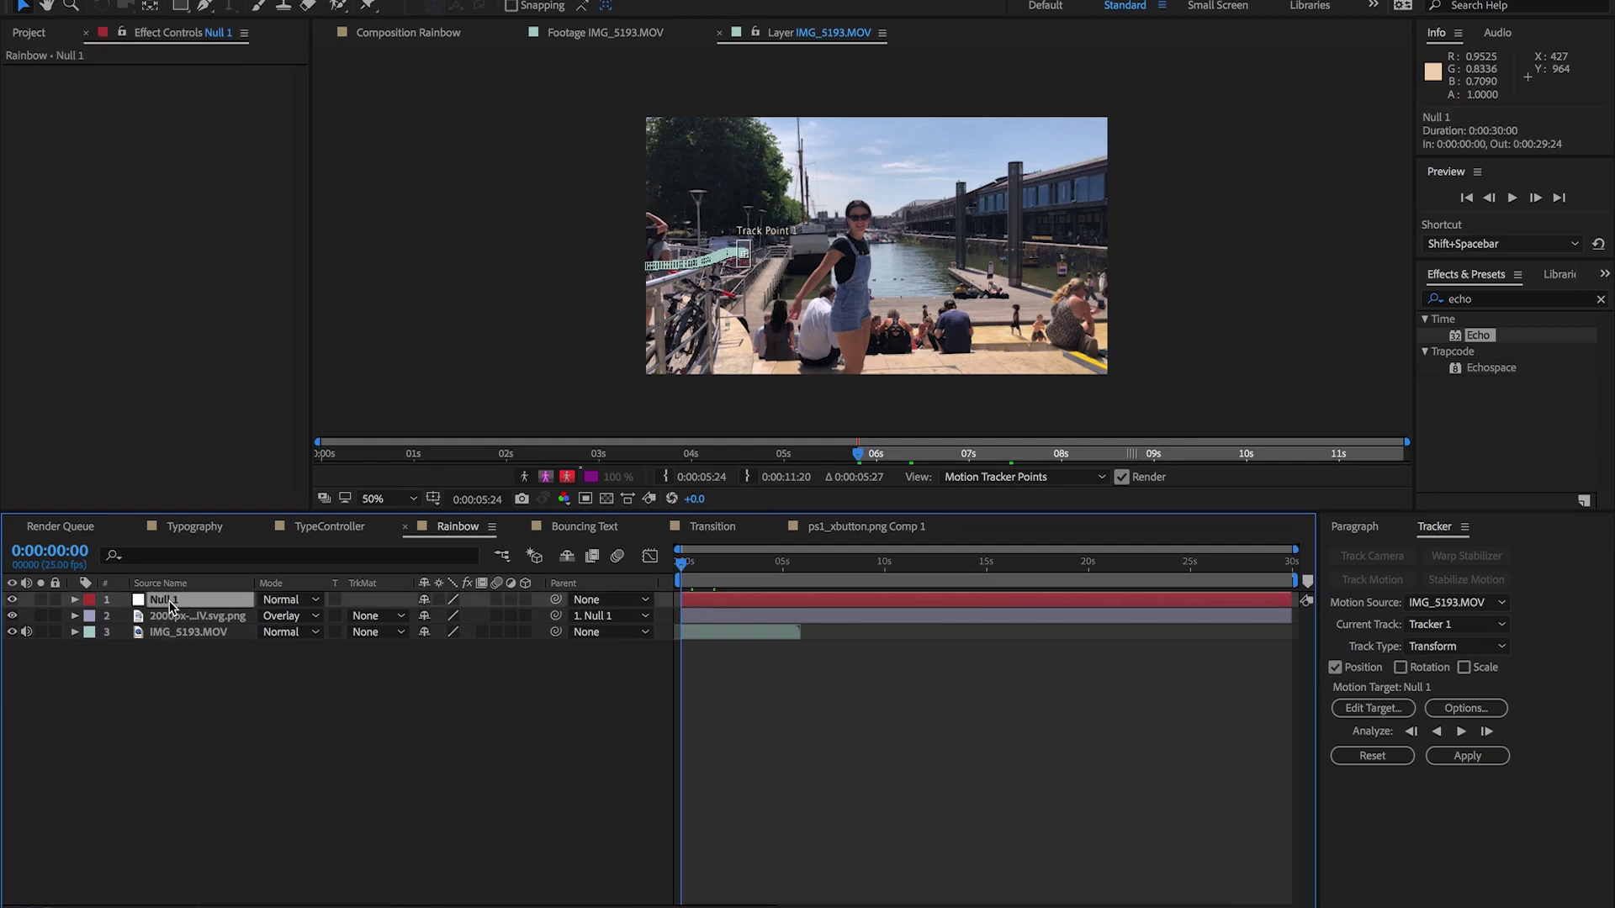
left_click(186, 631)
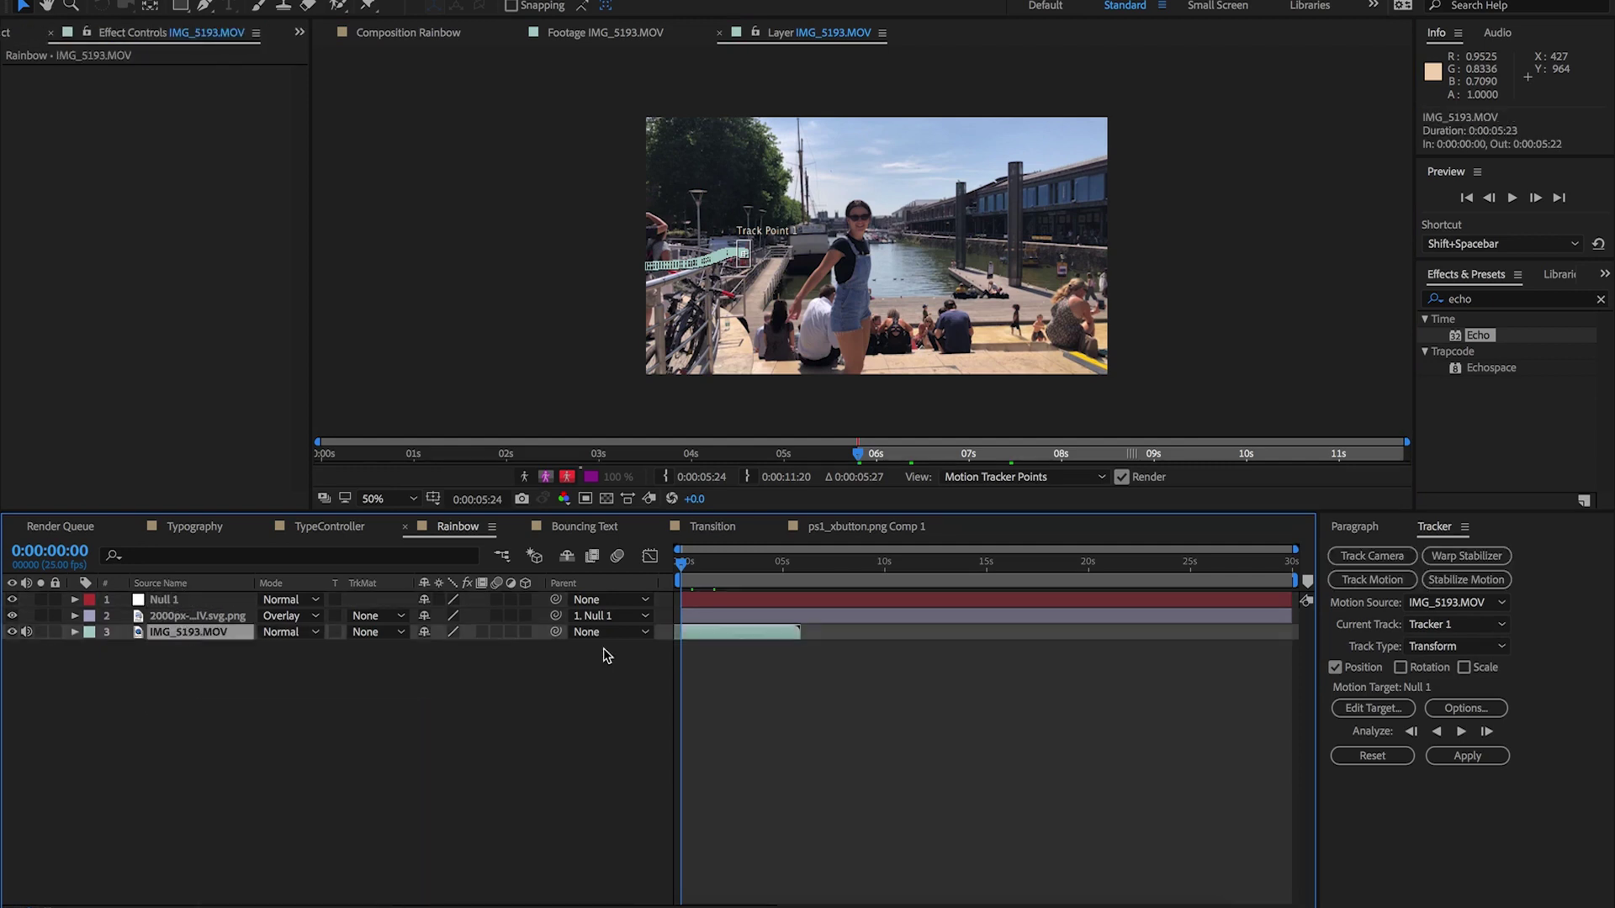
left_click(1372, 708)
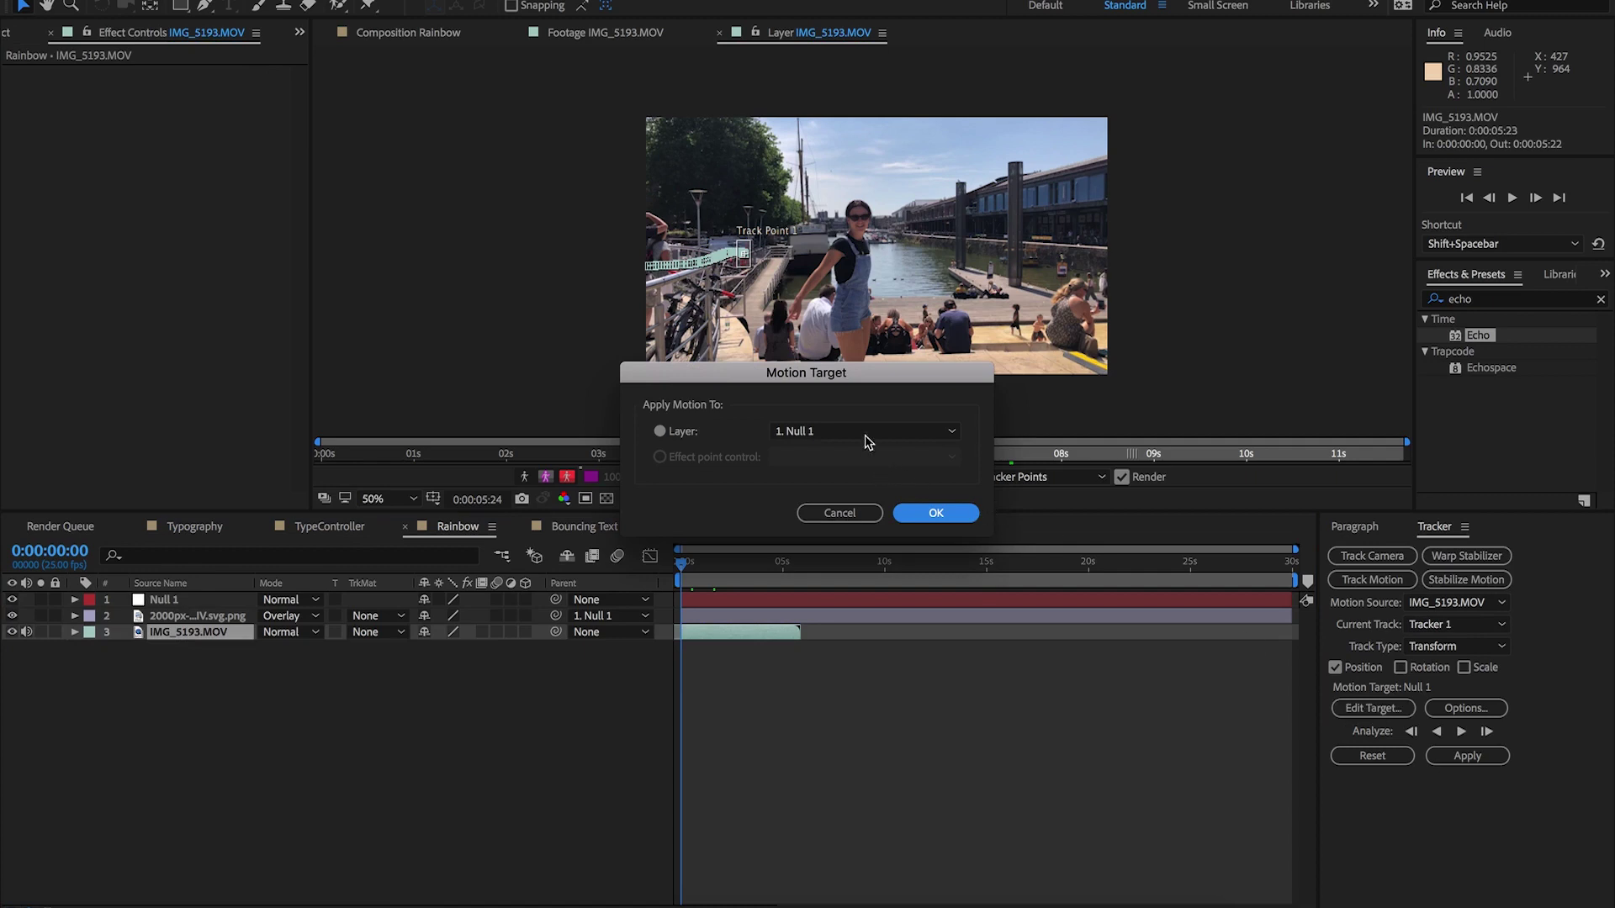
Confirm Null 1 as motion target, check the track point at 200%, and apply the track
left_click(848, 429)
left_click(919, 514)
left_click(929, 513)
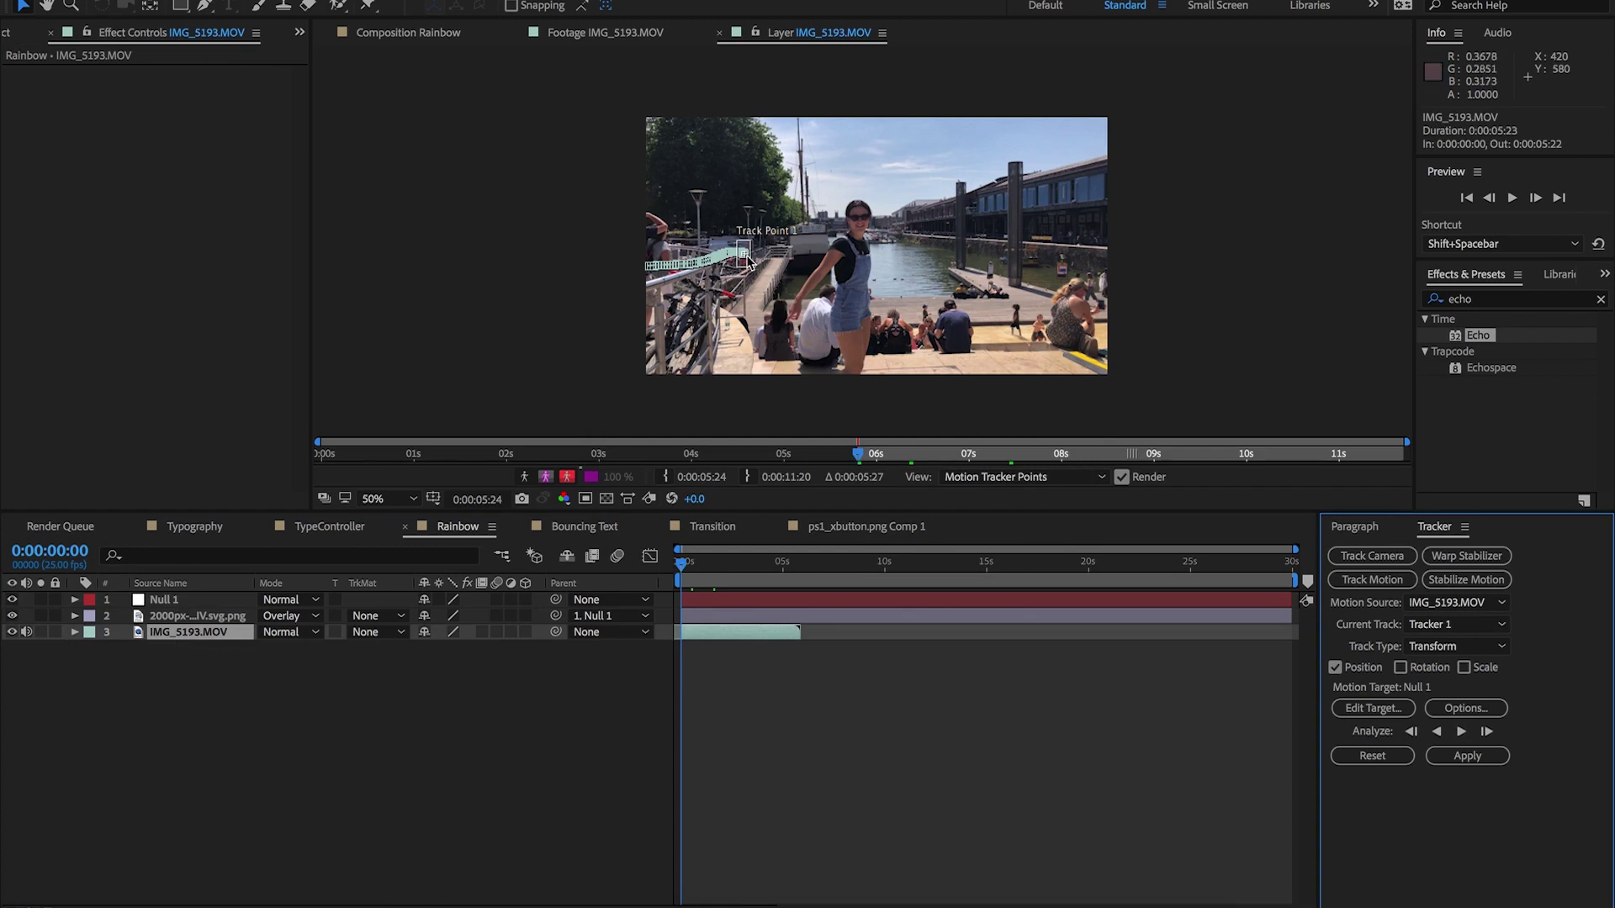
key("period")
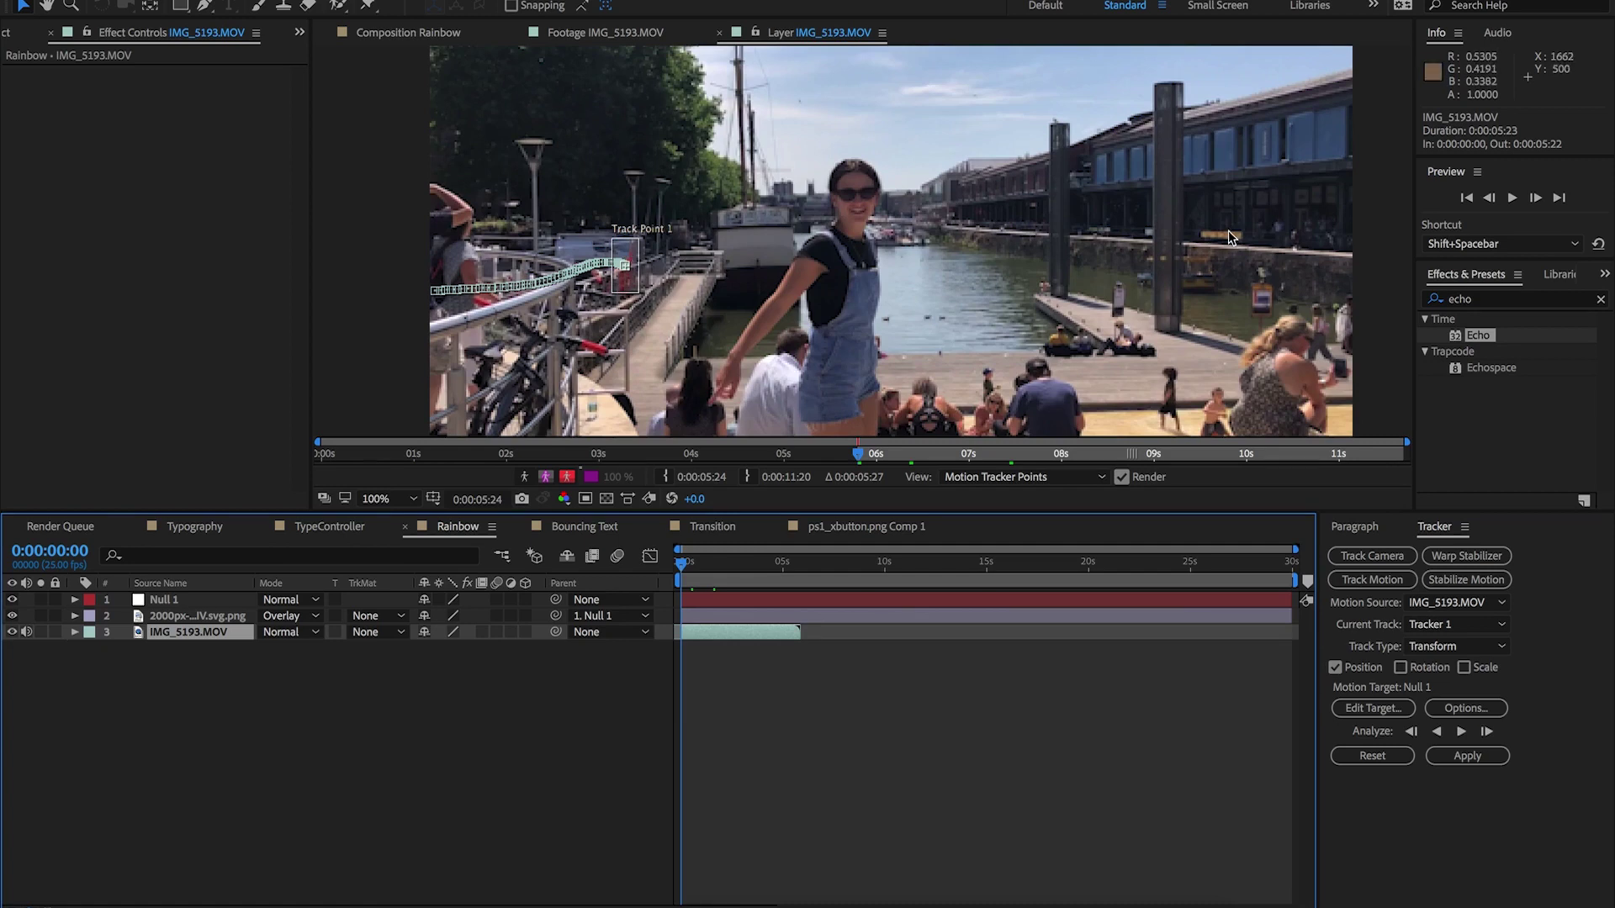
key("comma")
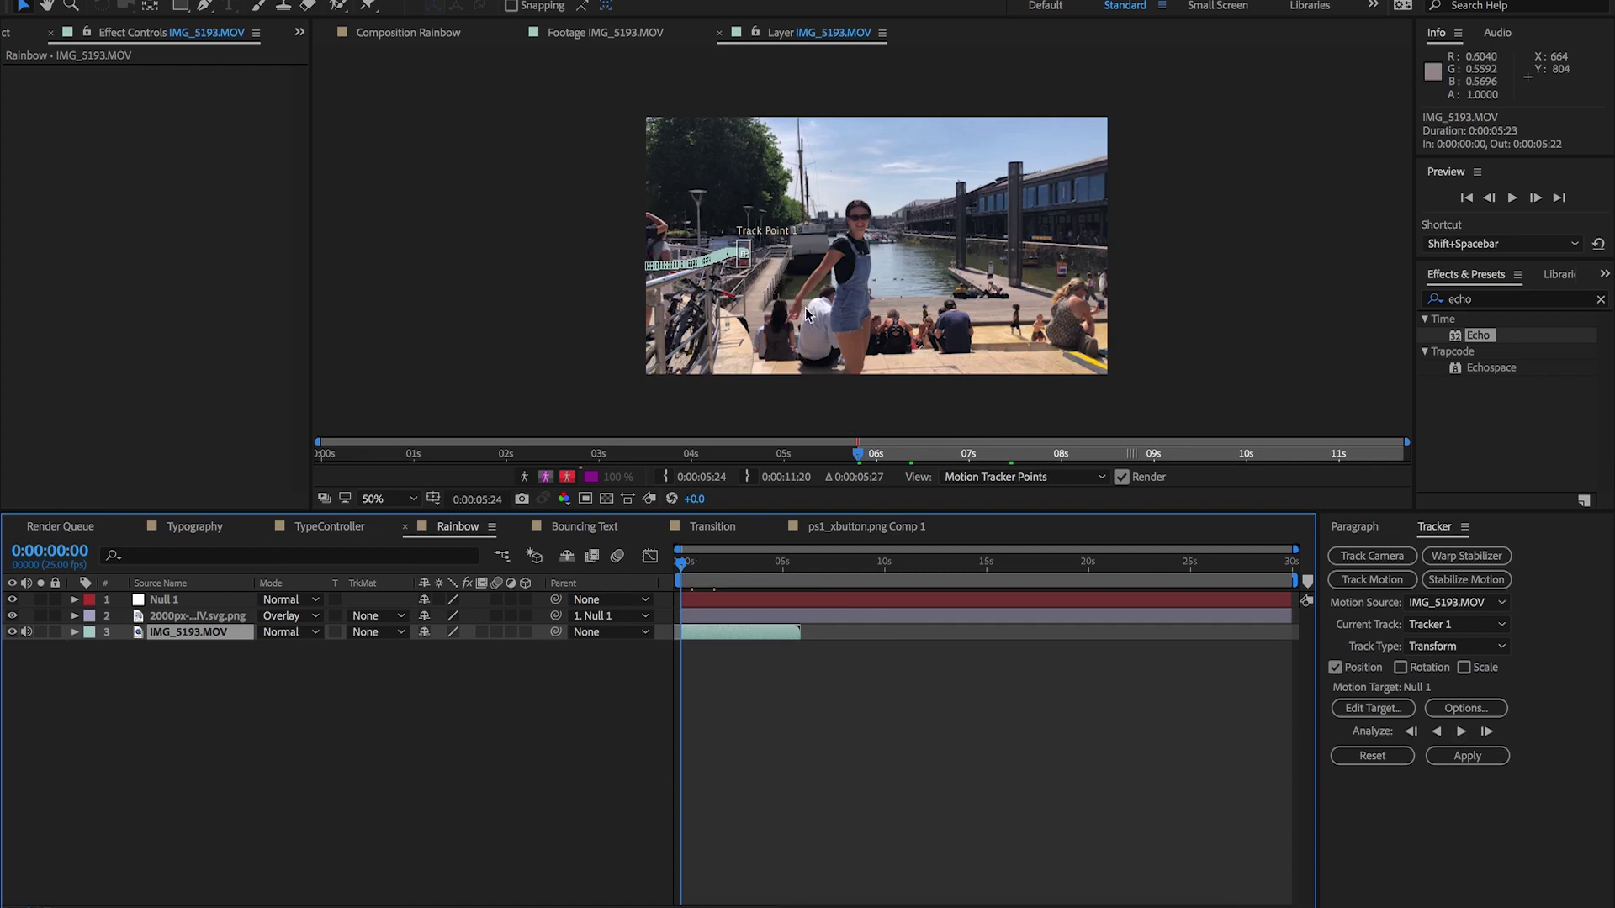
key("period")
key("period")
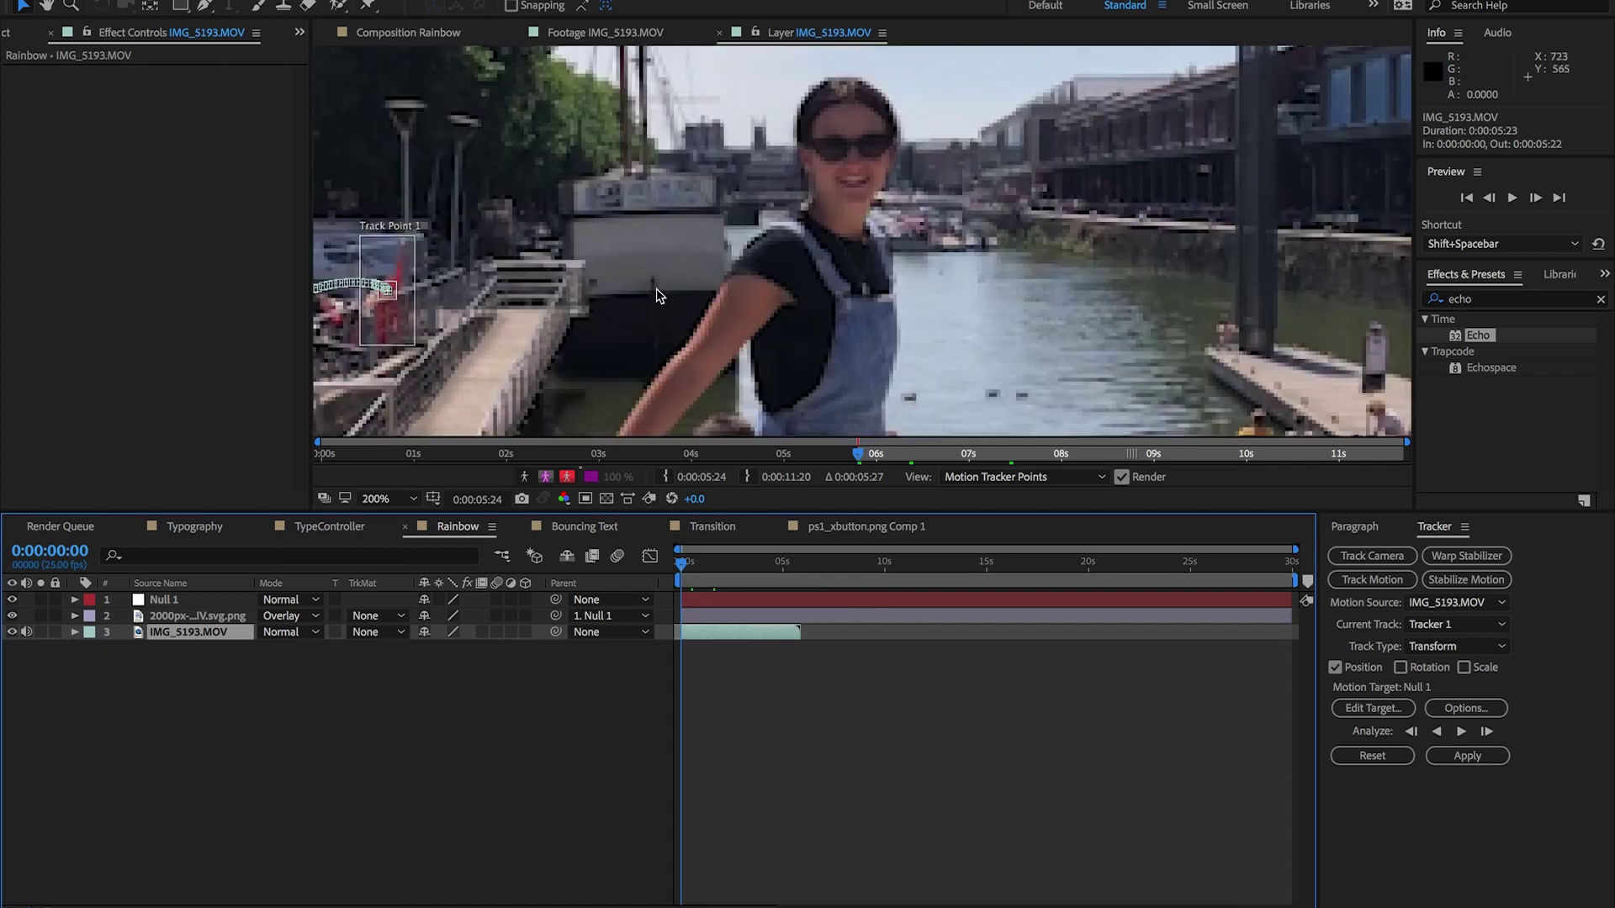
left_click(415, 244)
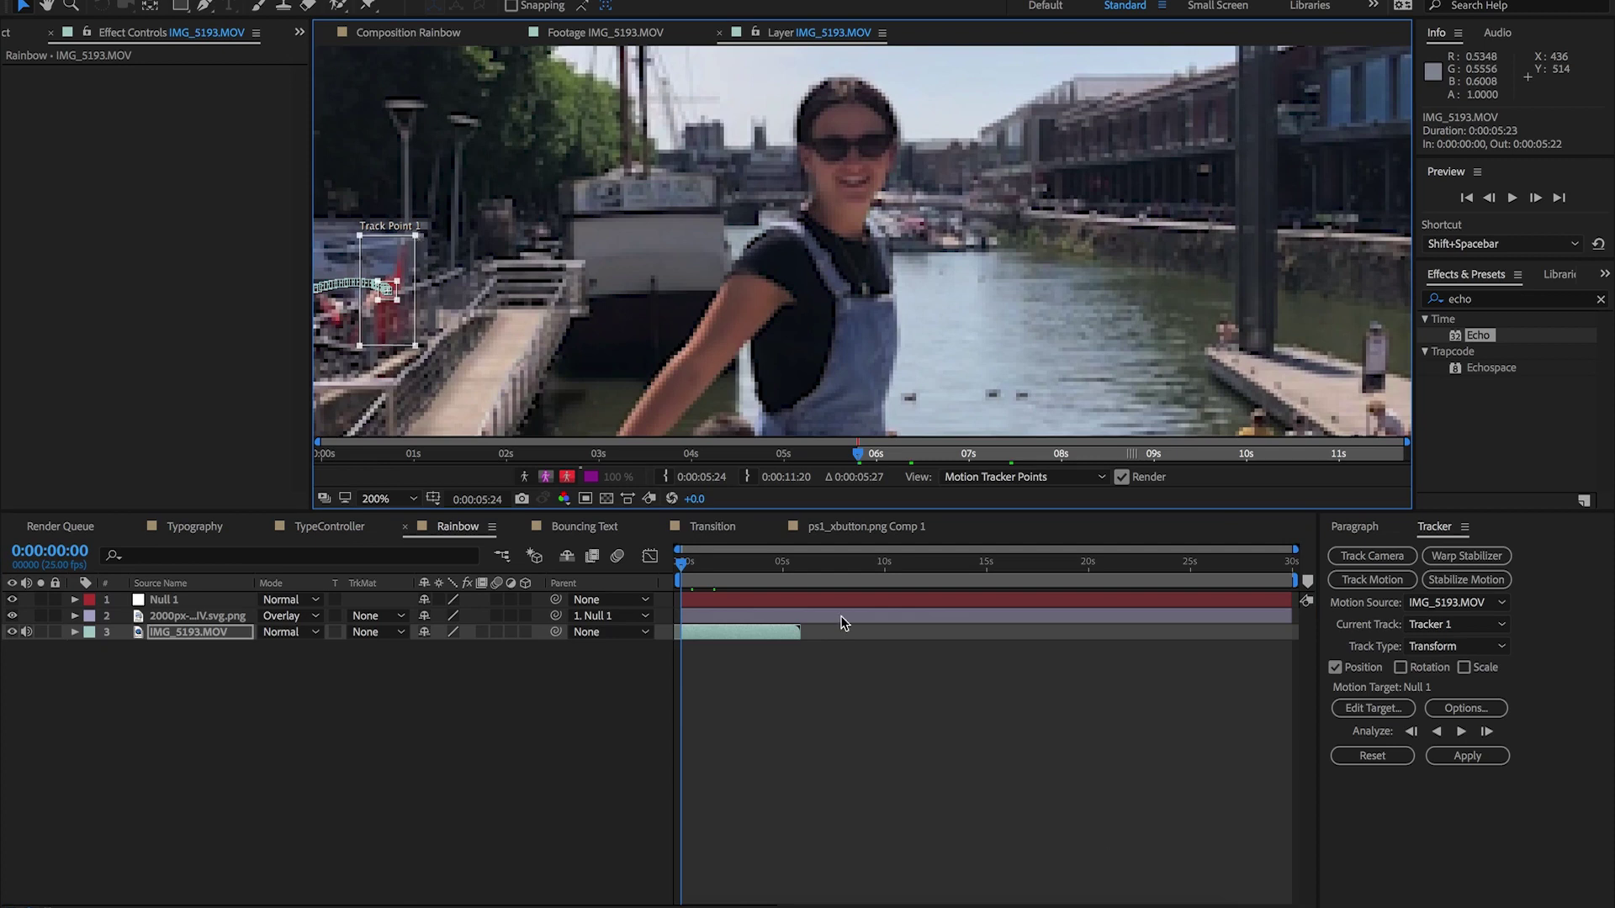
left_click(1454, 759)
Select the rainbow layer and review the sky-tracked rainbow in the Rainbow composition
scroll(830, 244, "down", 1)
scroll(831, 244, "down", 1)
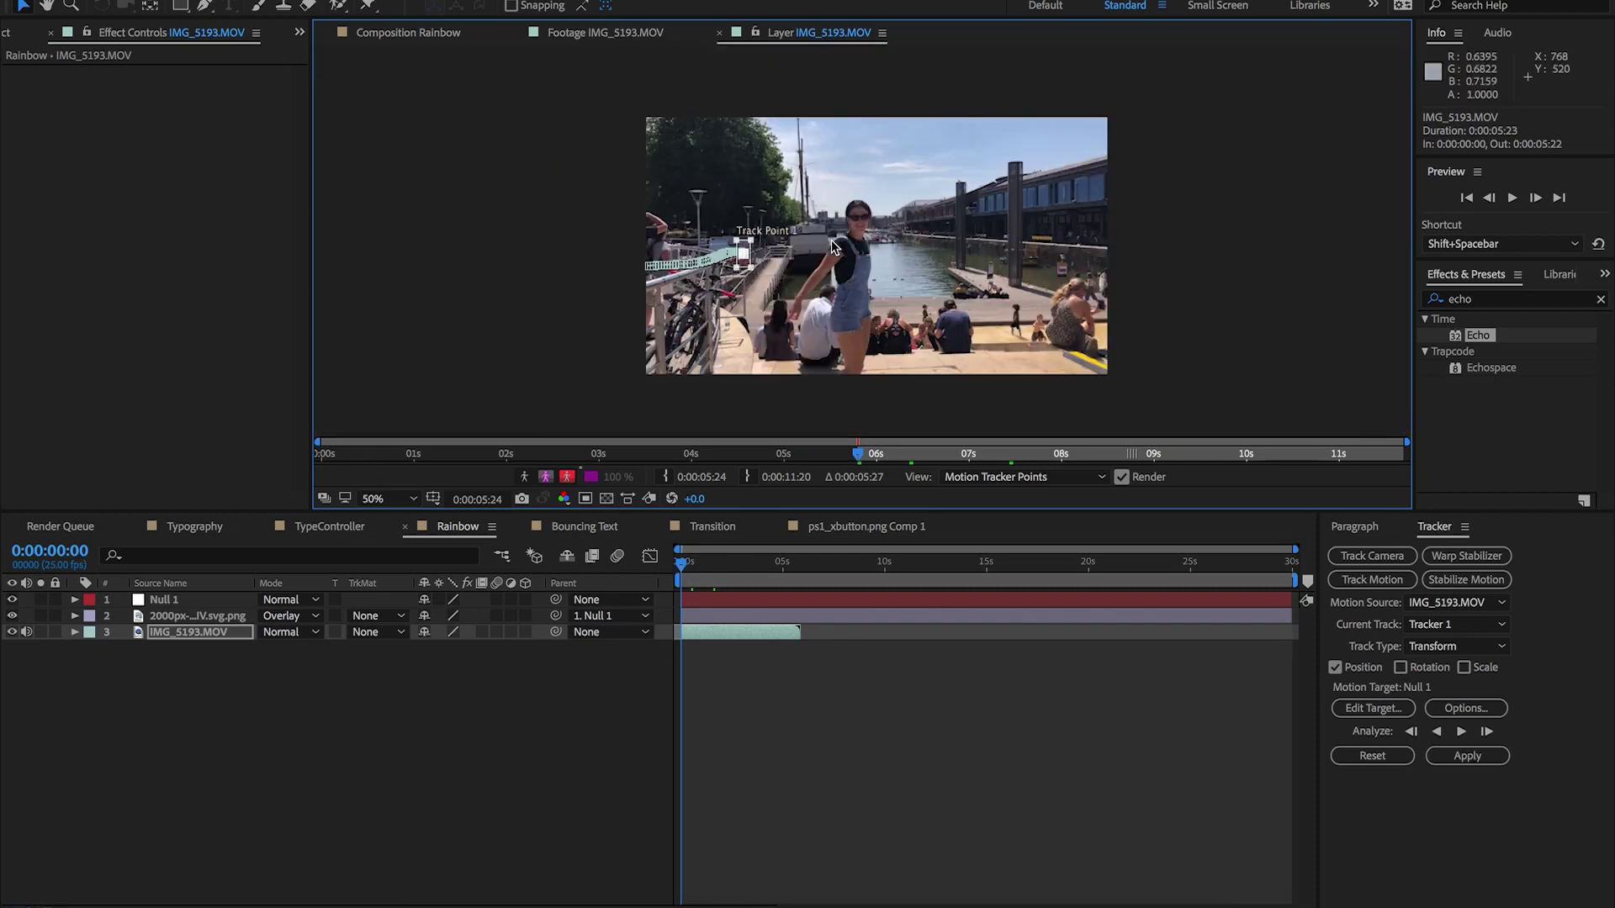
left_click(198, 615)
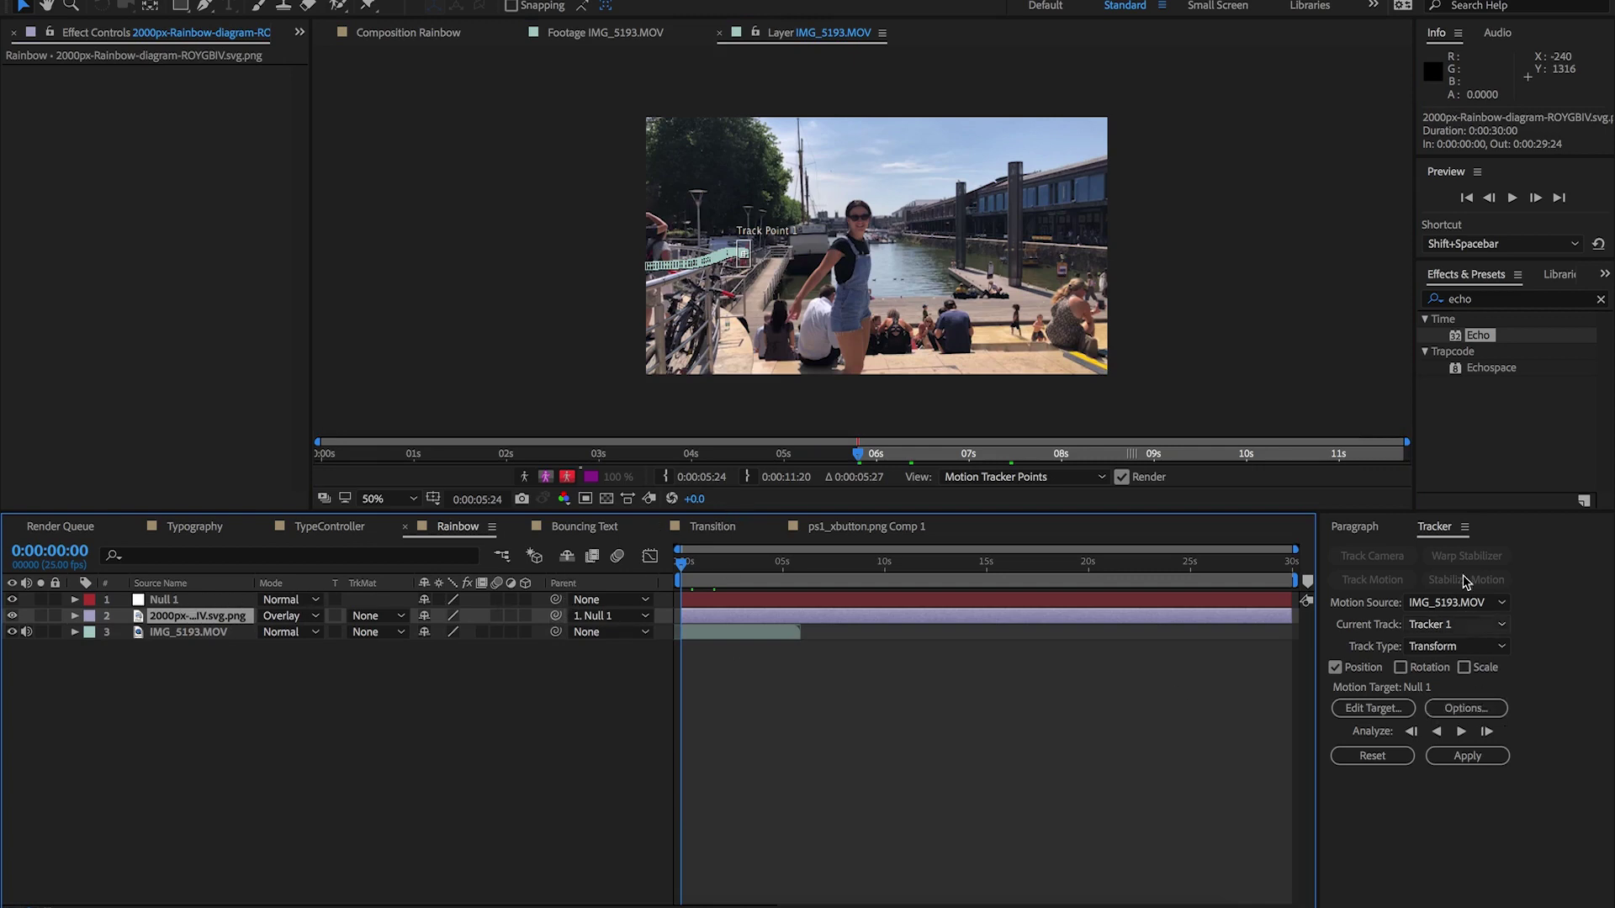
left_click(565, 33)
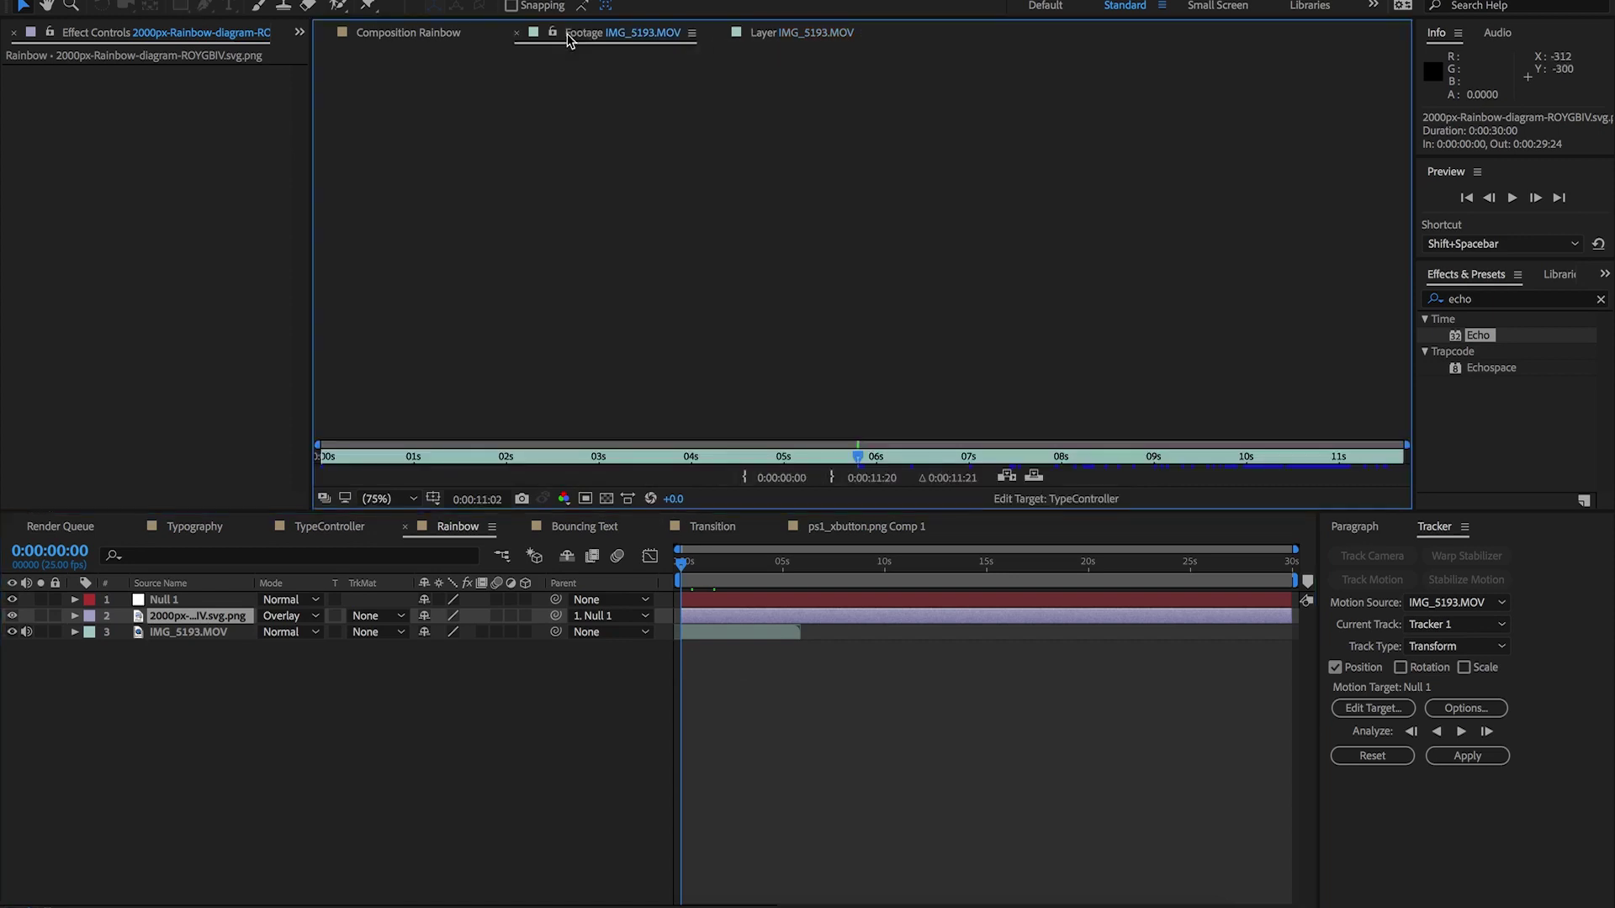
left_click(425, 34)
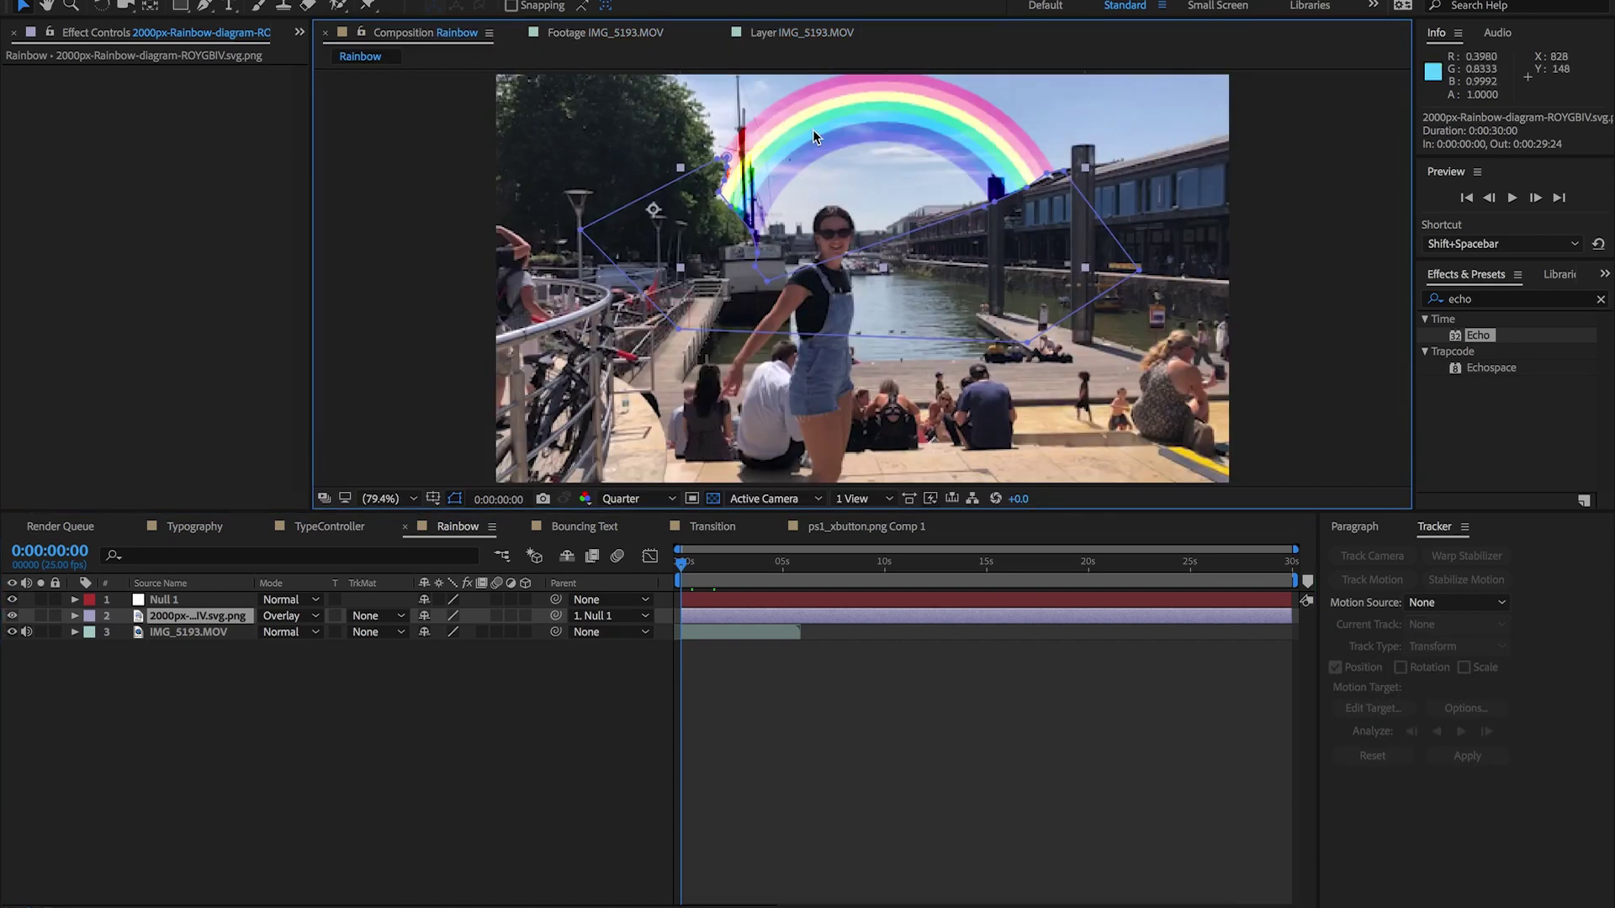
left_click(584, 526)
Set Bouncing Text to Quarter resolution, scrub 0:00:01:13–0:00:02:00, and select leo_head.png
left_click_drag(714, 568, 729, 568)
left_click(639, 499)
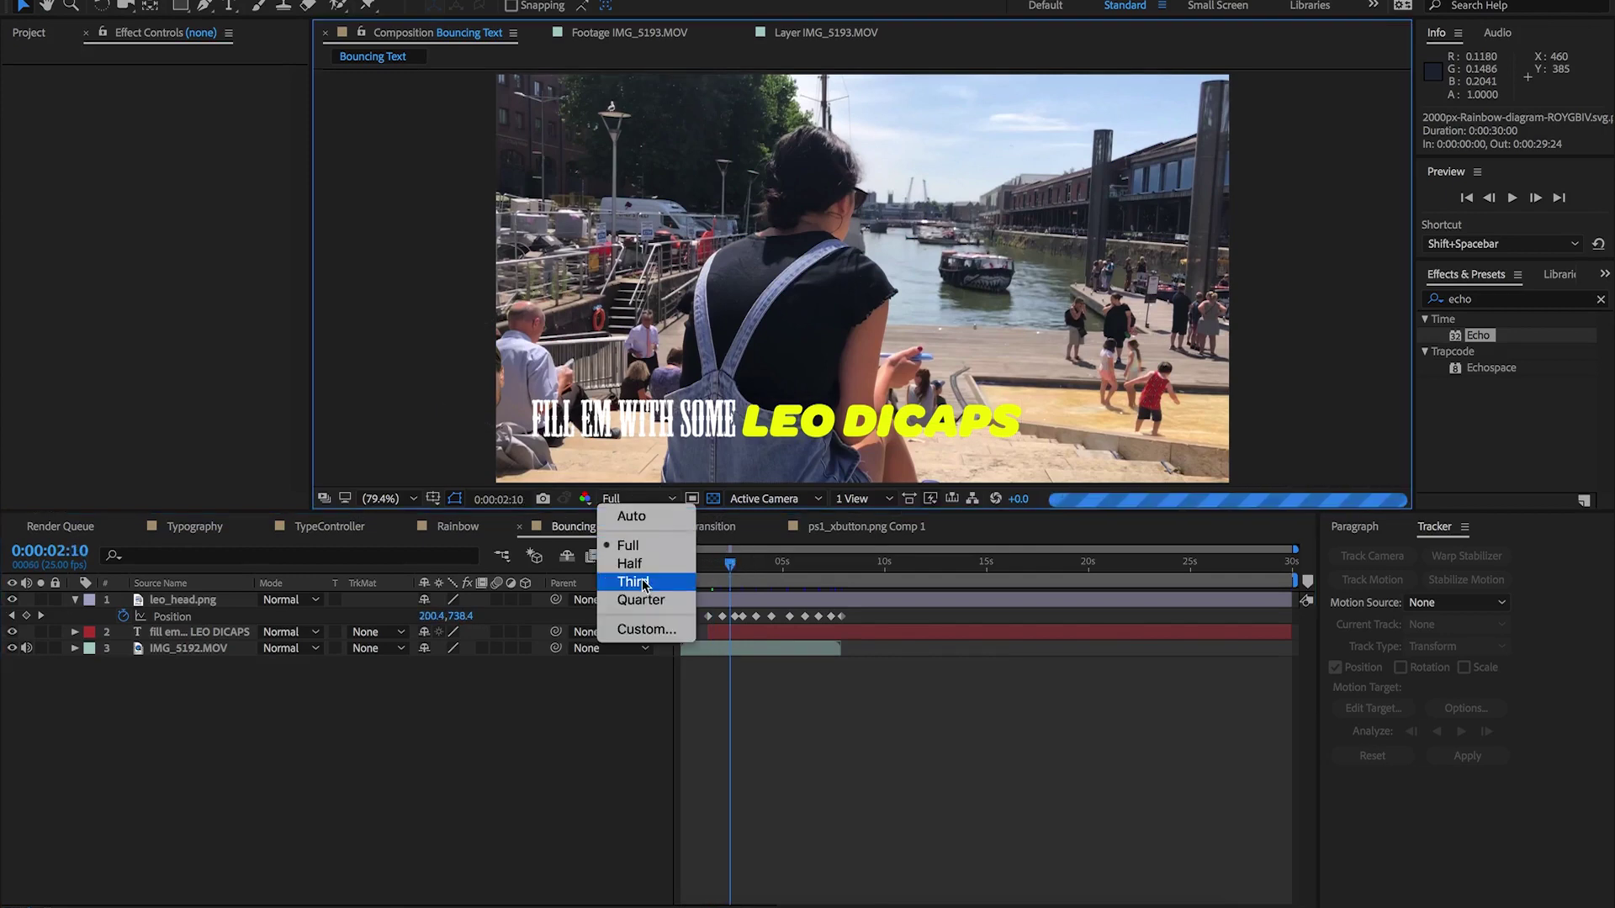
left_click(631, 602)
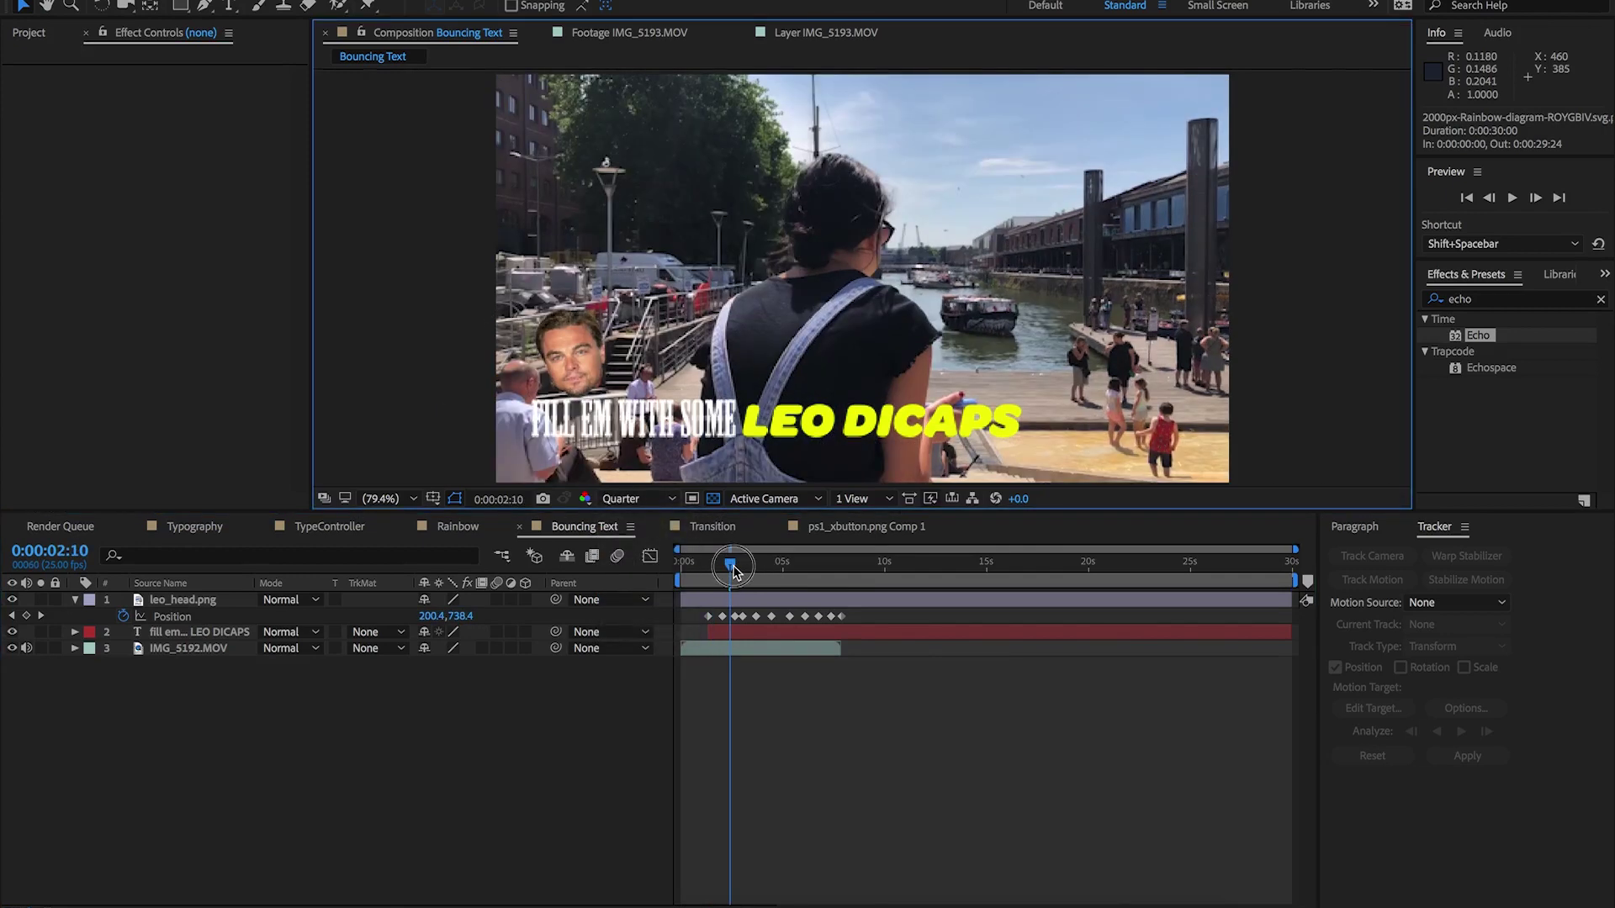
left_click(731, 565)
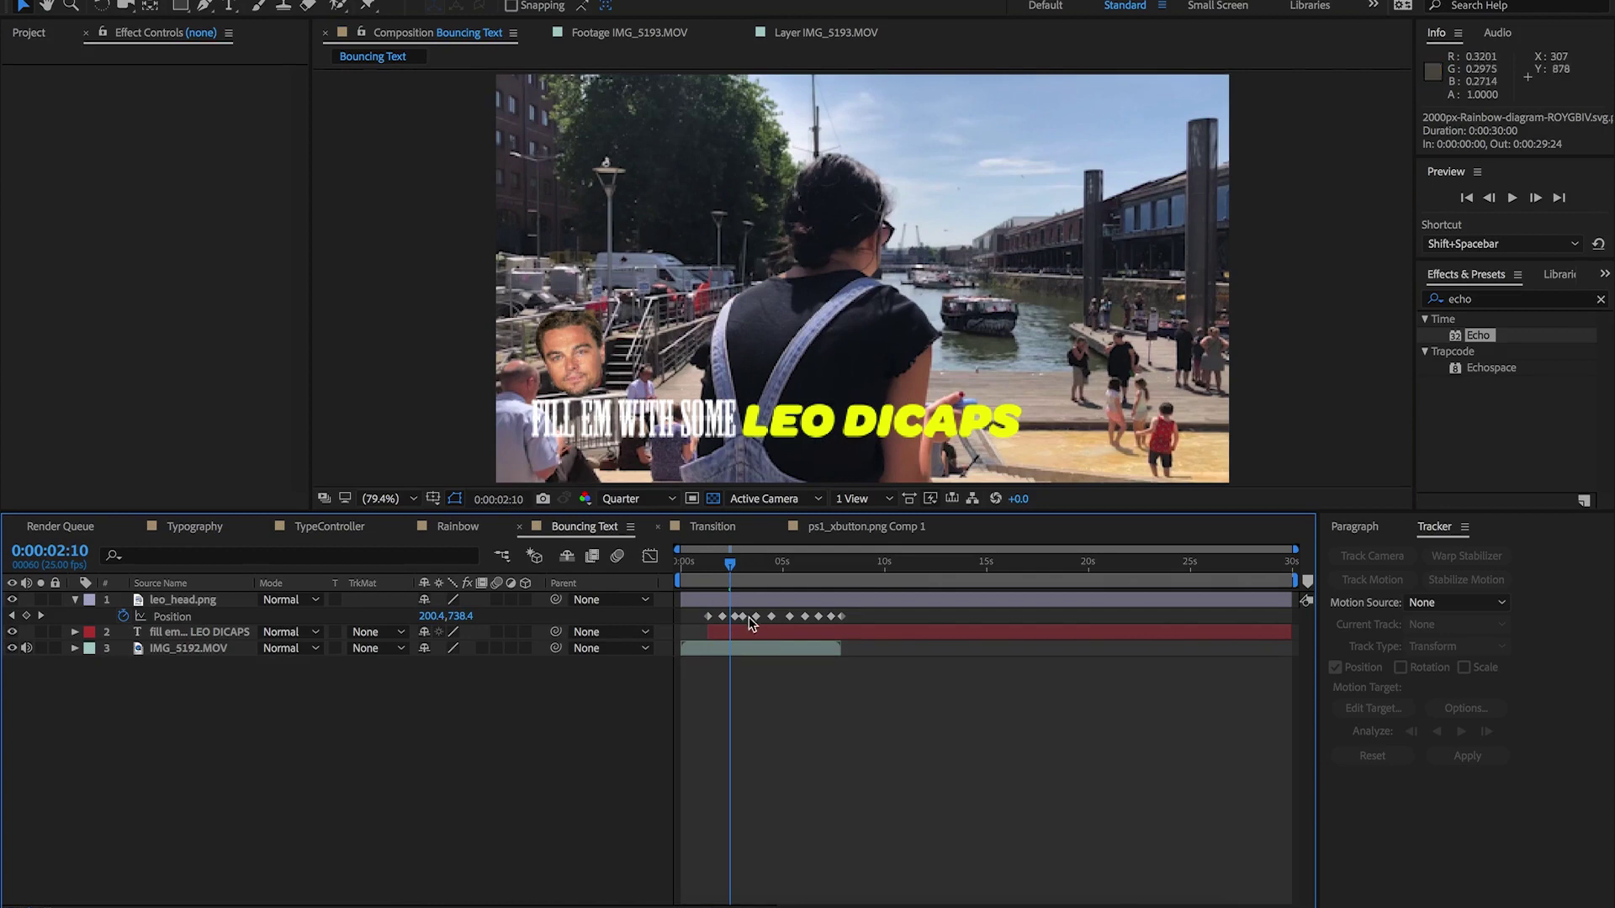
mouse_move(731, 565)
left_mouse_down()
mouse_move(693, 564)
mouse_move(716, 563)
left_mouse_up()
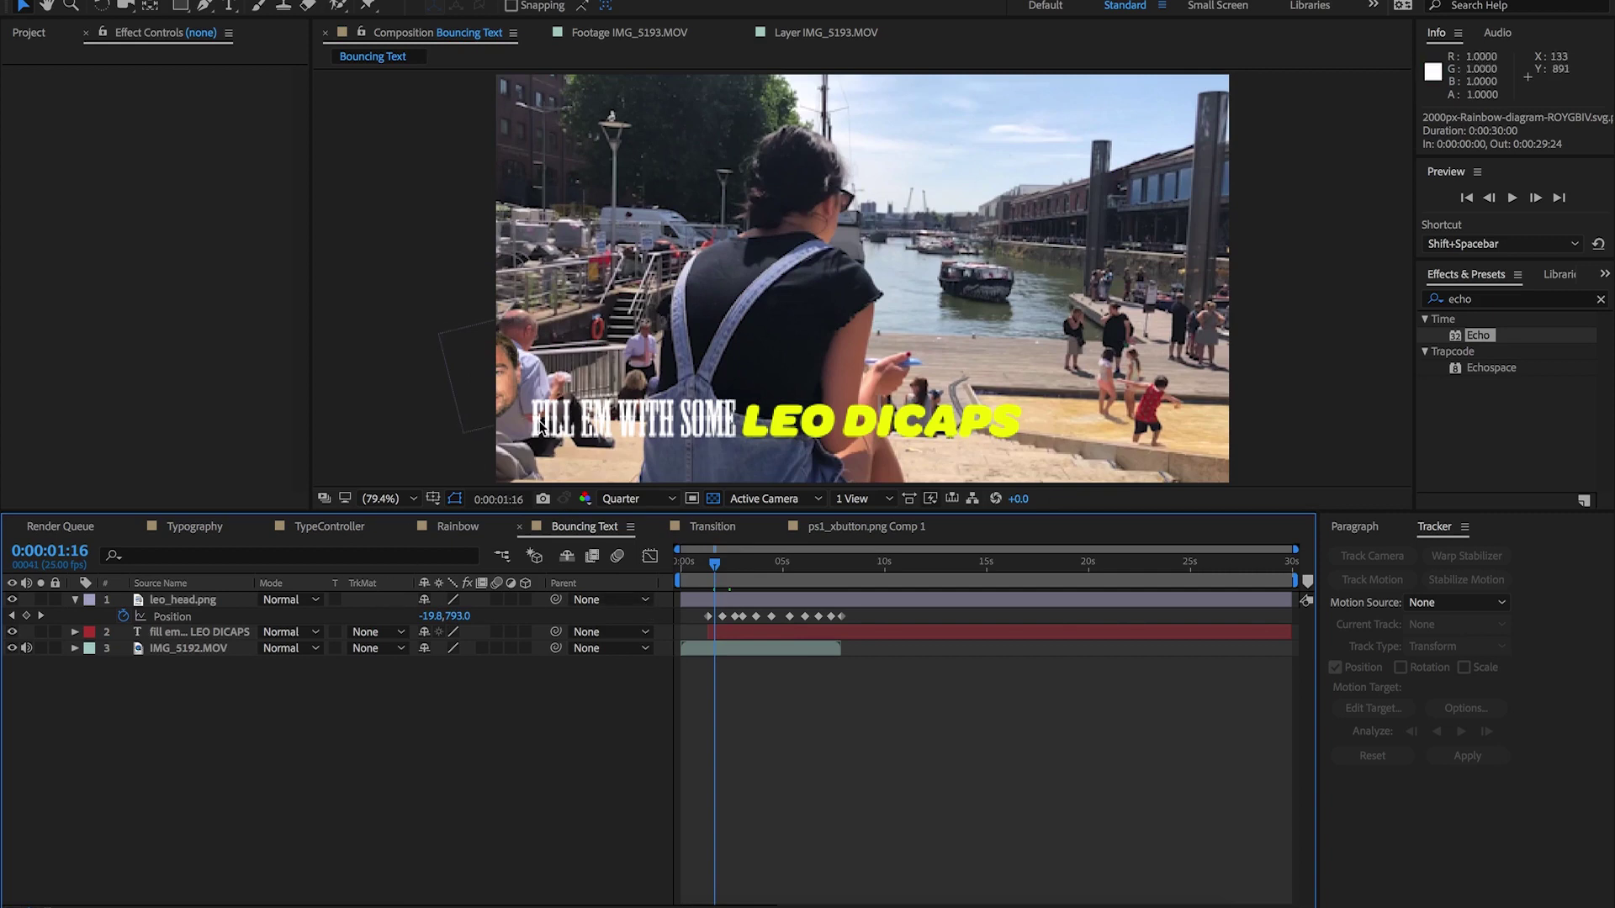
left_click_drag(715, 564, 731, 565)
left_click(172, 600)
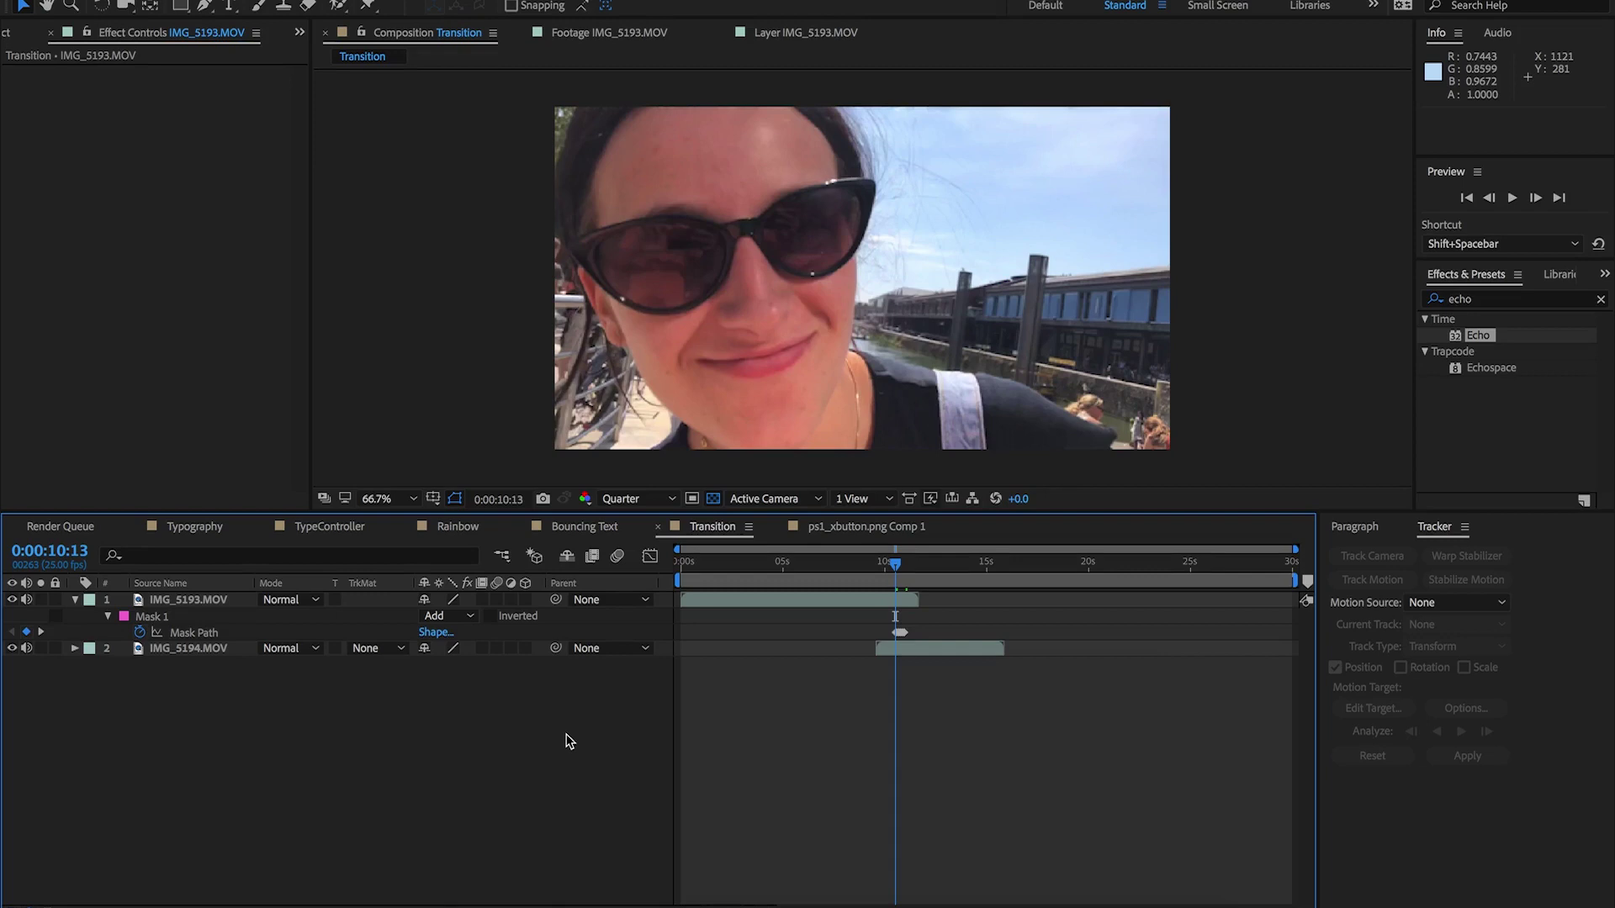
Move the Transition comp playhead to about 0:00:10:17, where Mask 1's wipe begins
left_click(896, 565)
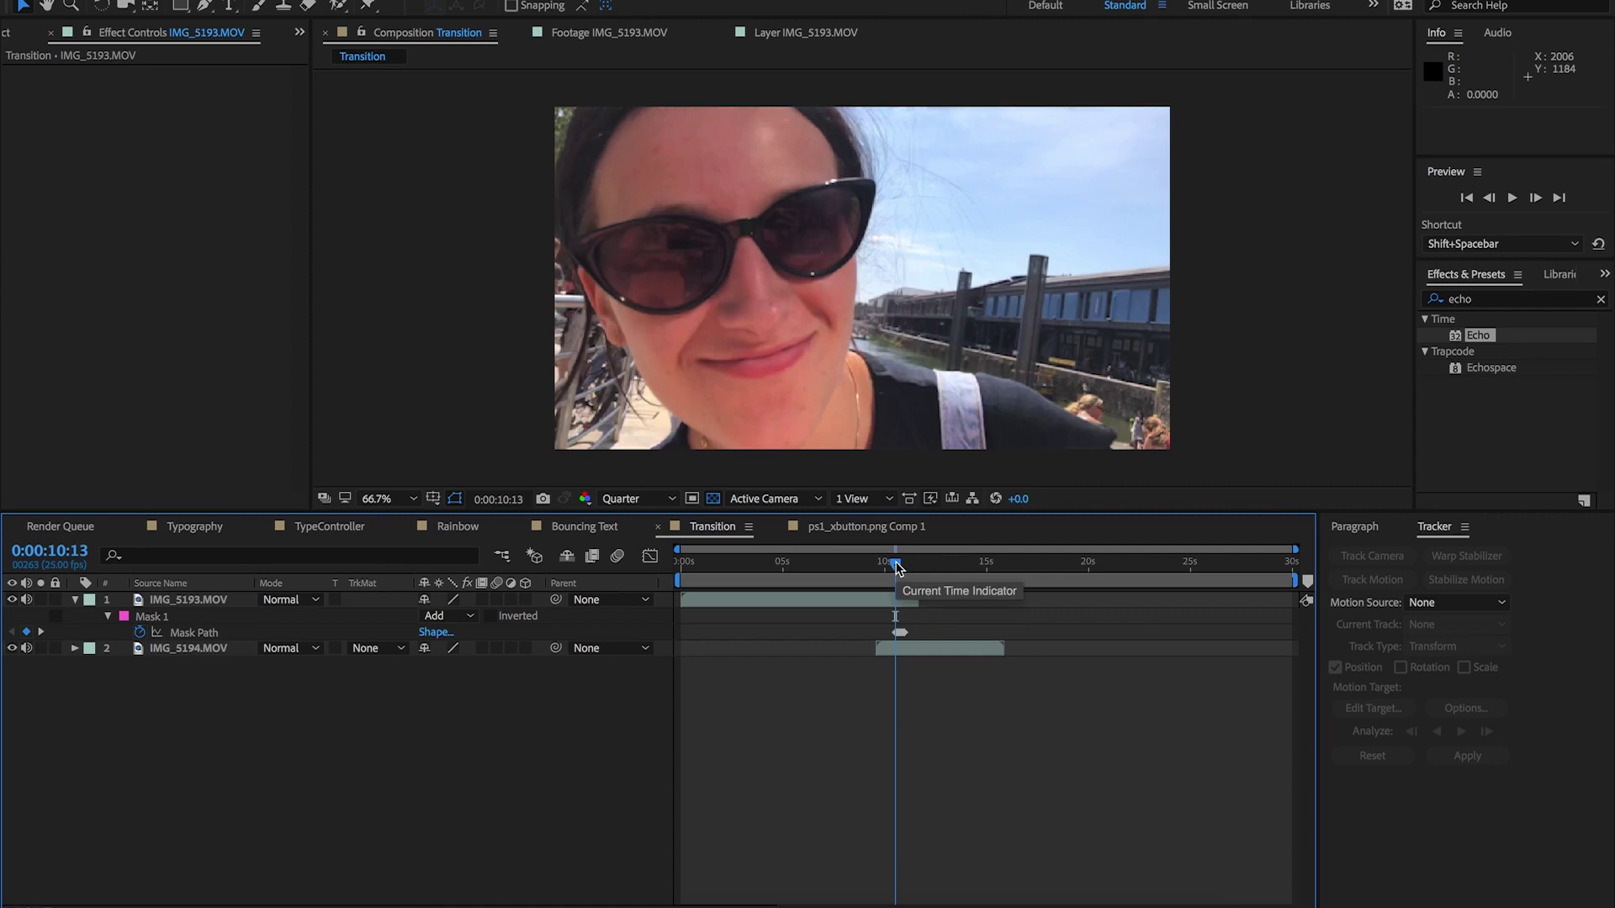
mouse_move(896, 565)
left_mouse_down()
mouse_move(913, 568)
mouse_move(896, 569)
left_mouse_up()
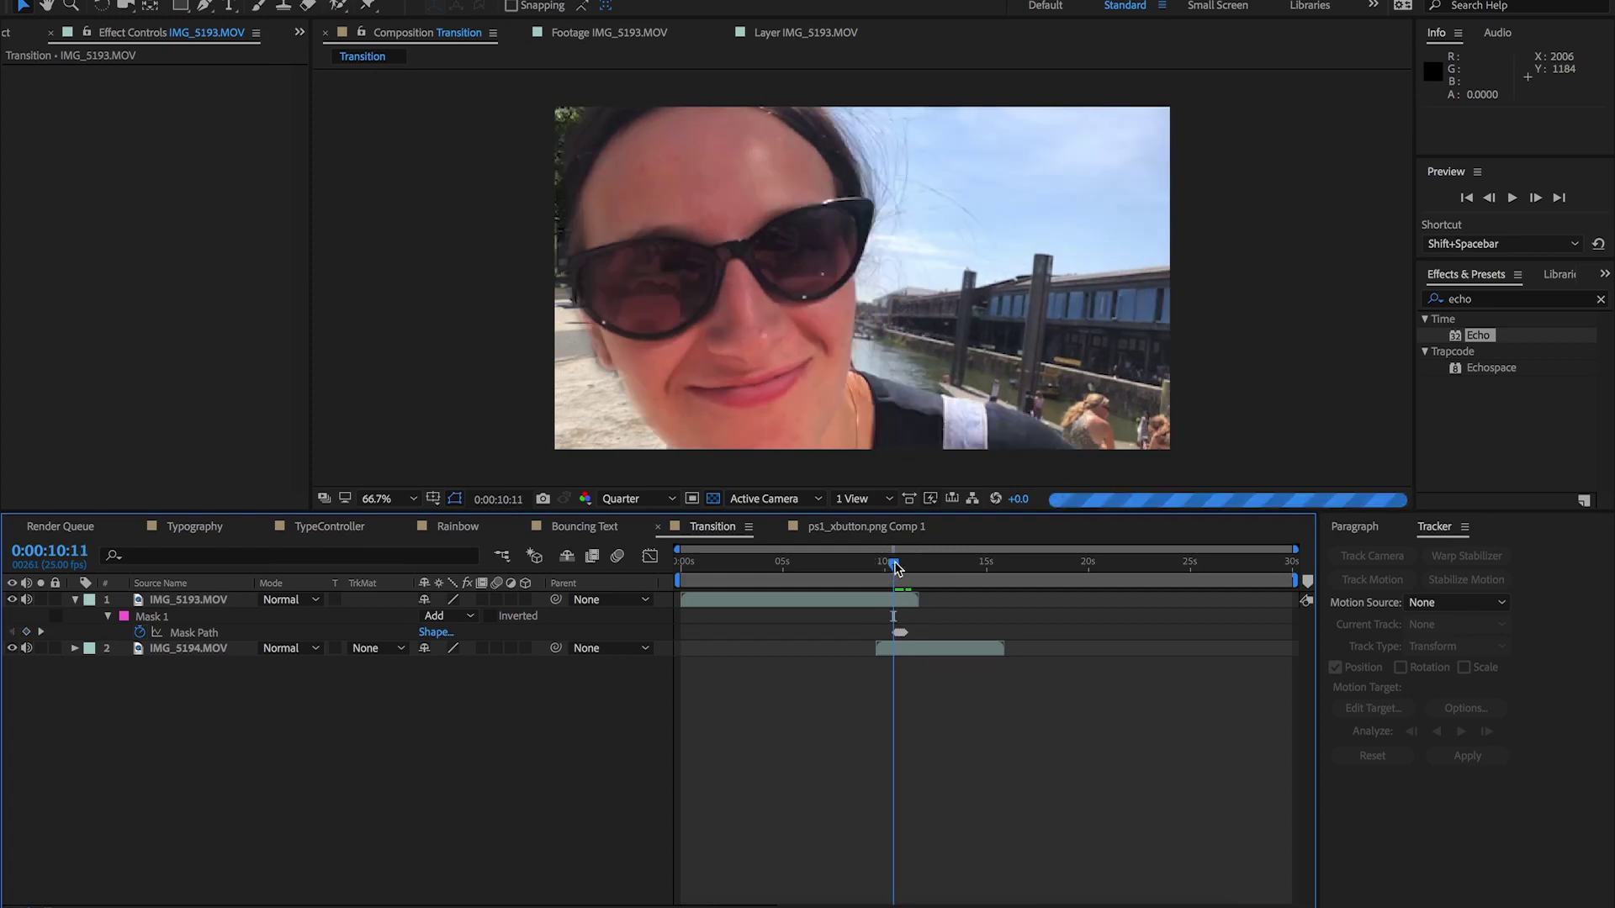
With Mask 1 selected and the timeline zoomed to 8–15 s, add a vertex to its left edge at 10:14
left_click(165, 620)
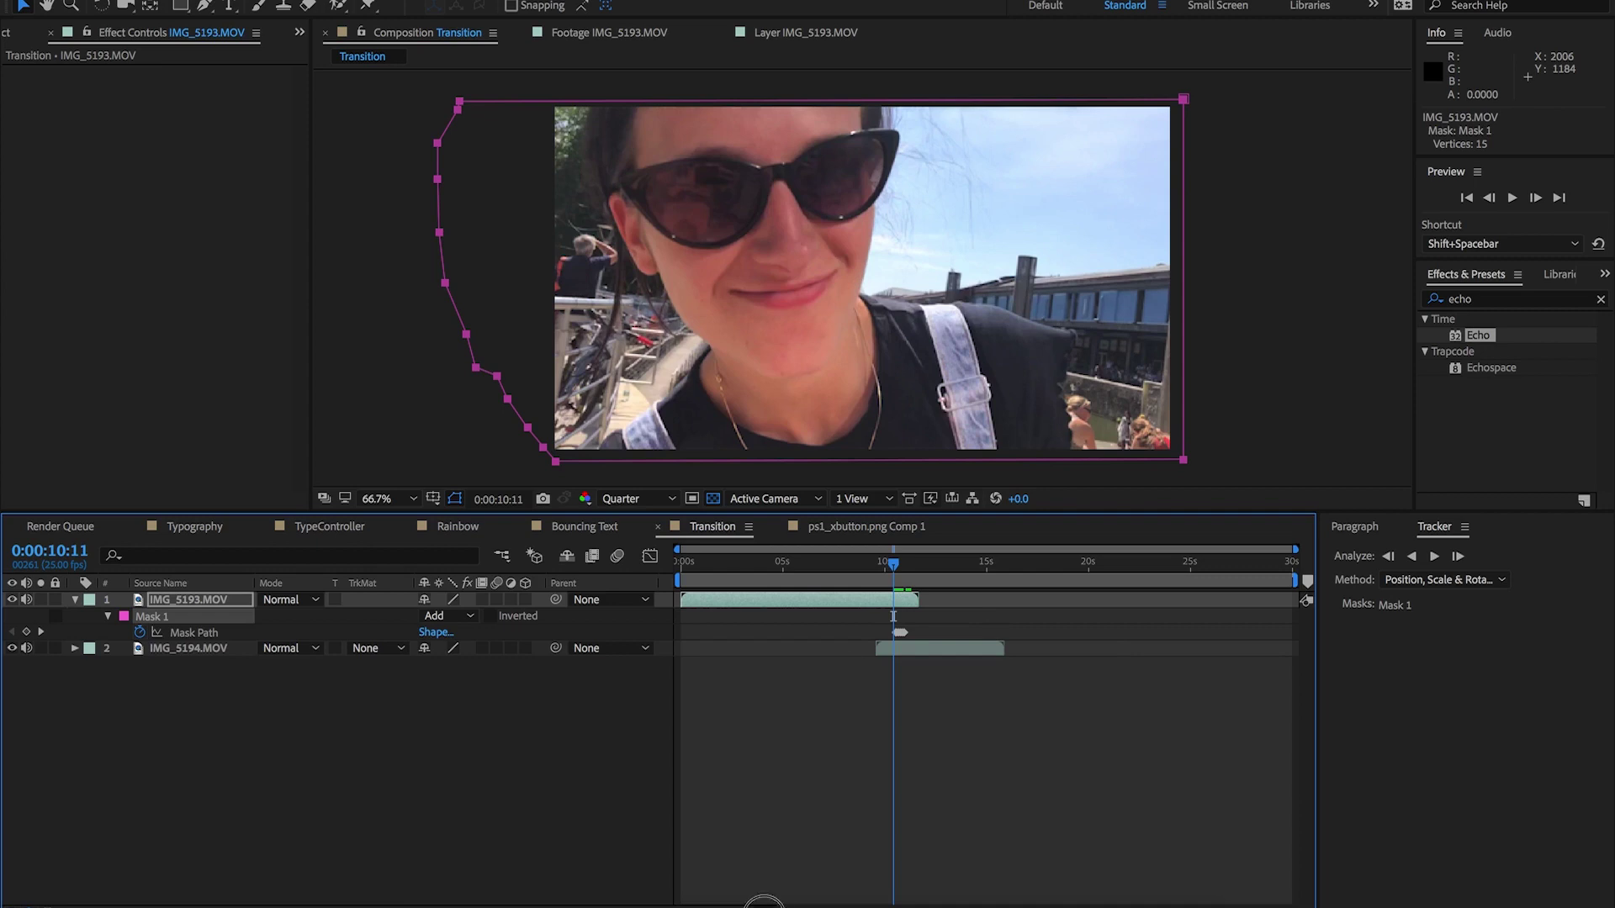
left_click_drag(762, 904, 803, 904)
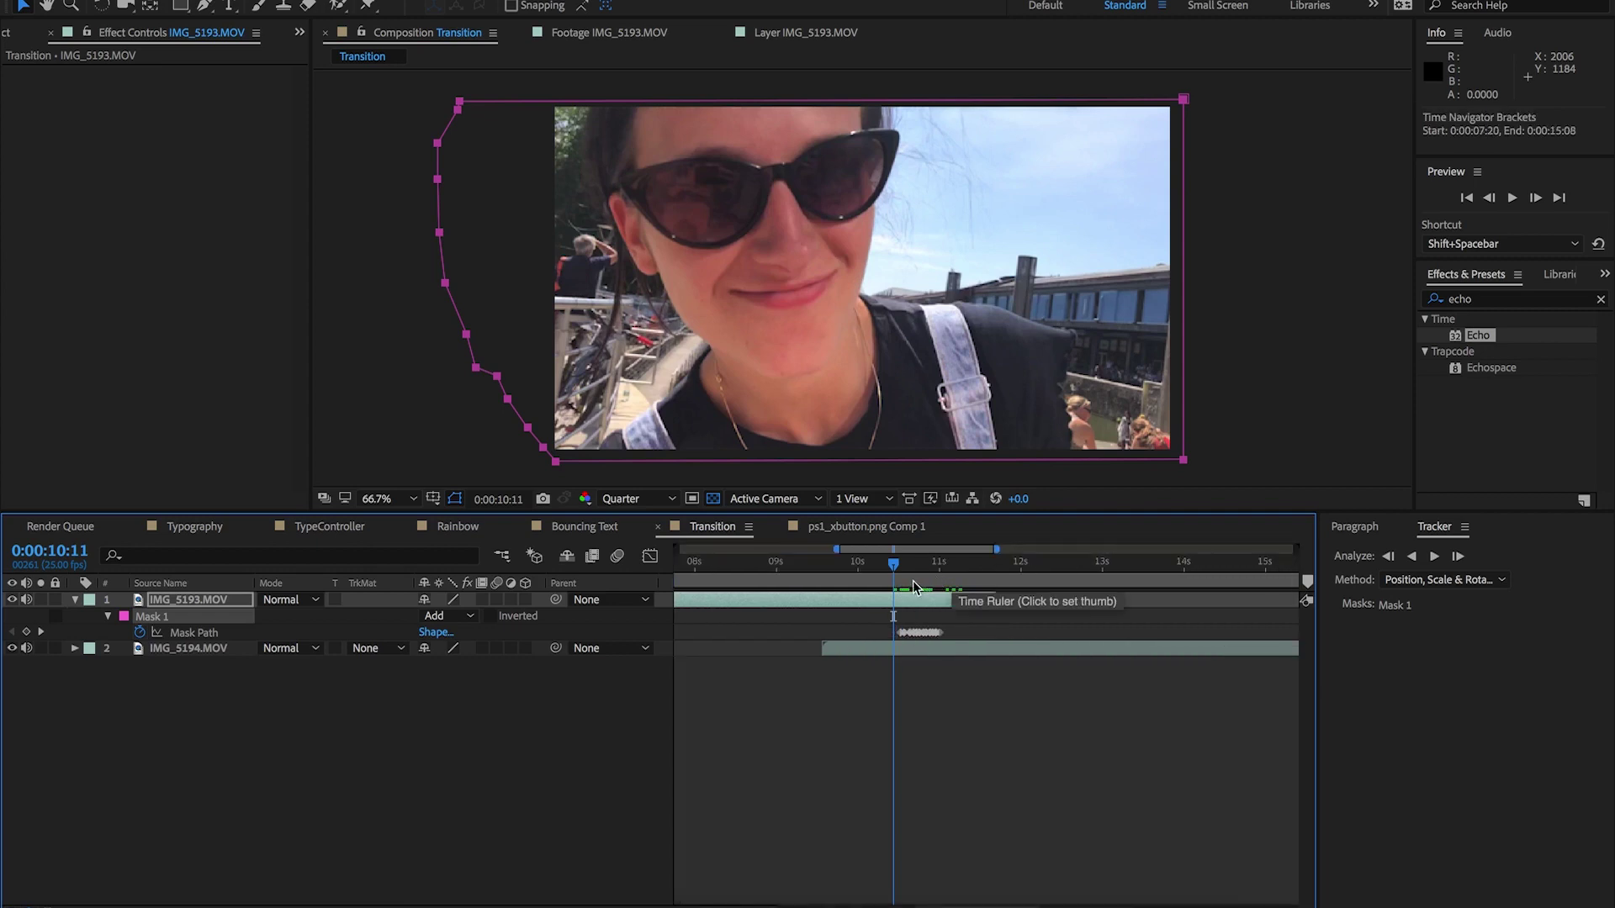
left_click_drag(895, 570, 902, 572)
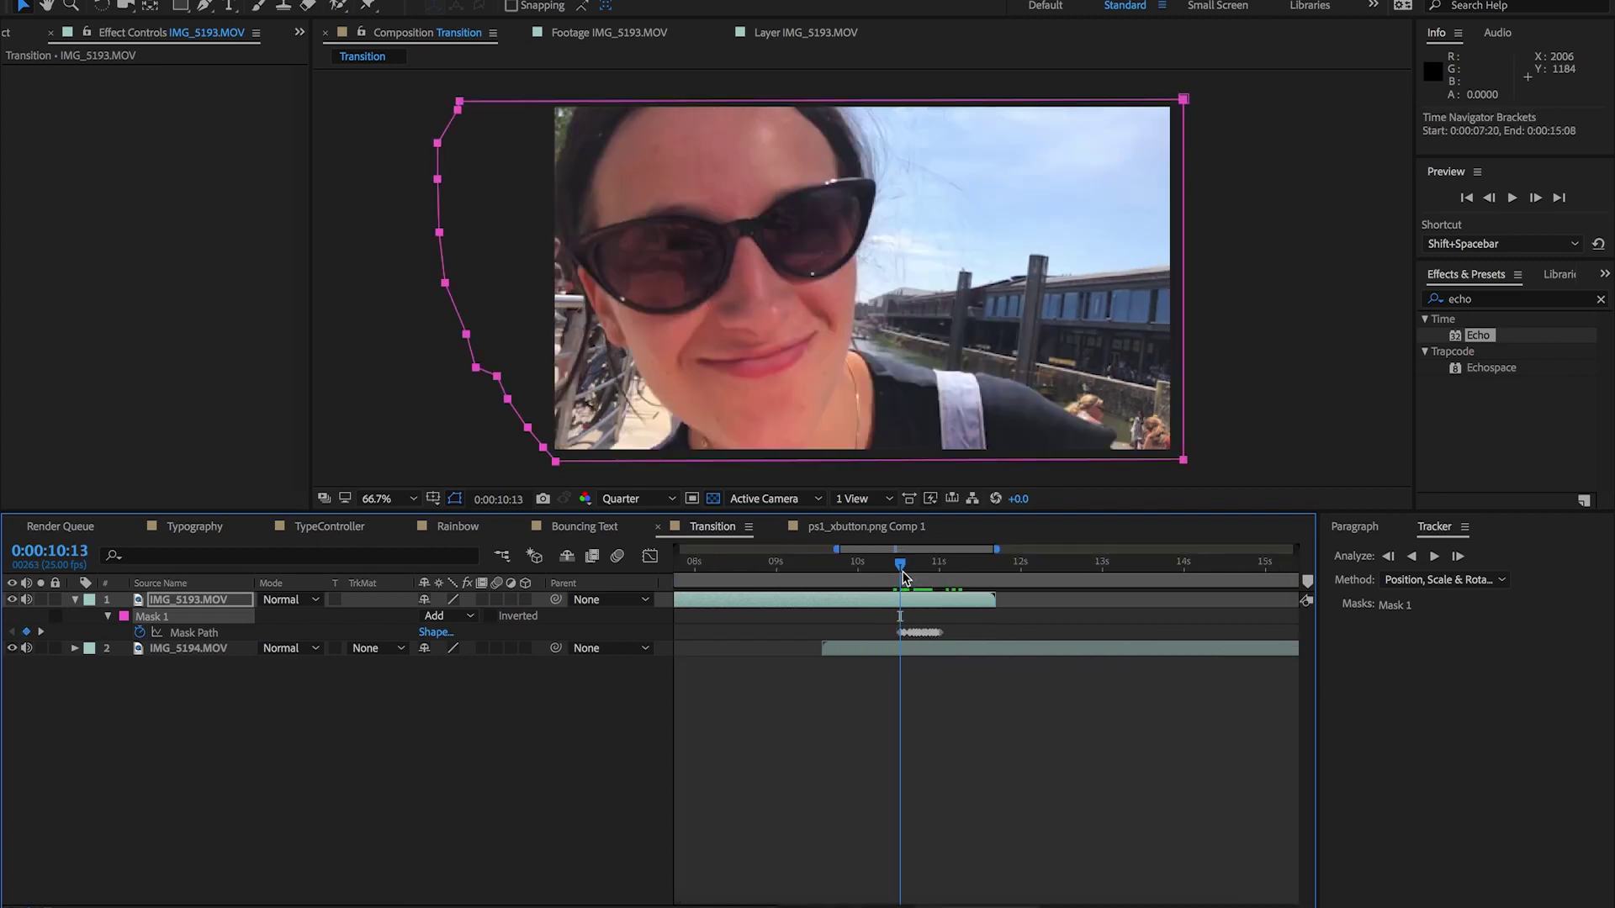
left_click(902, 574)
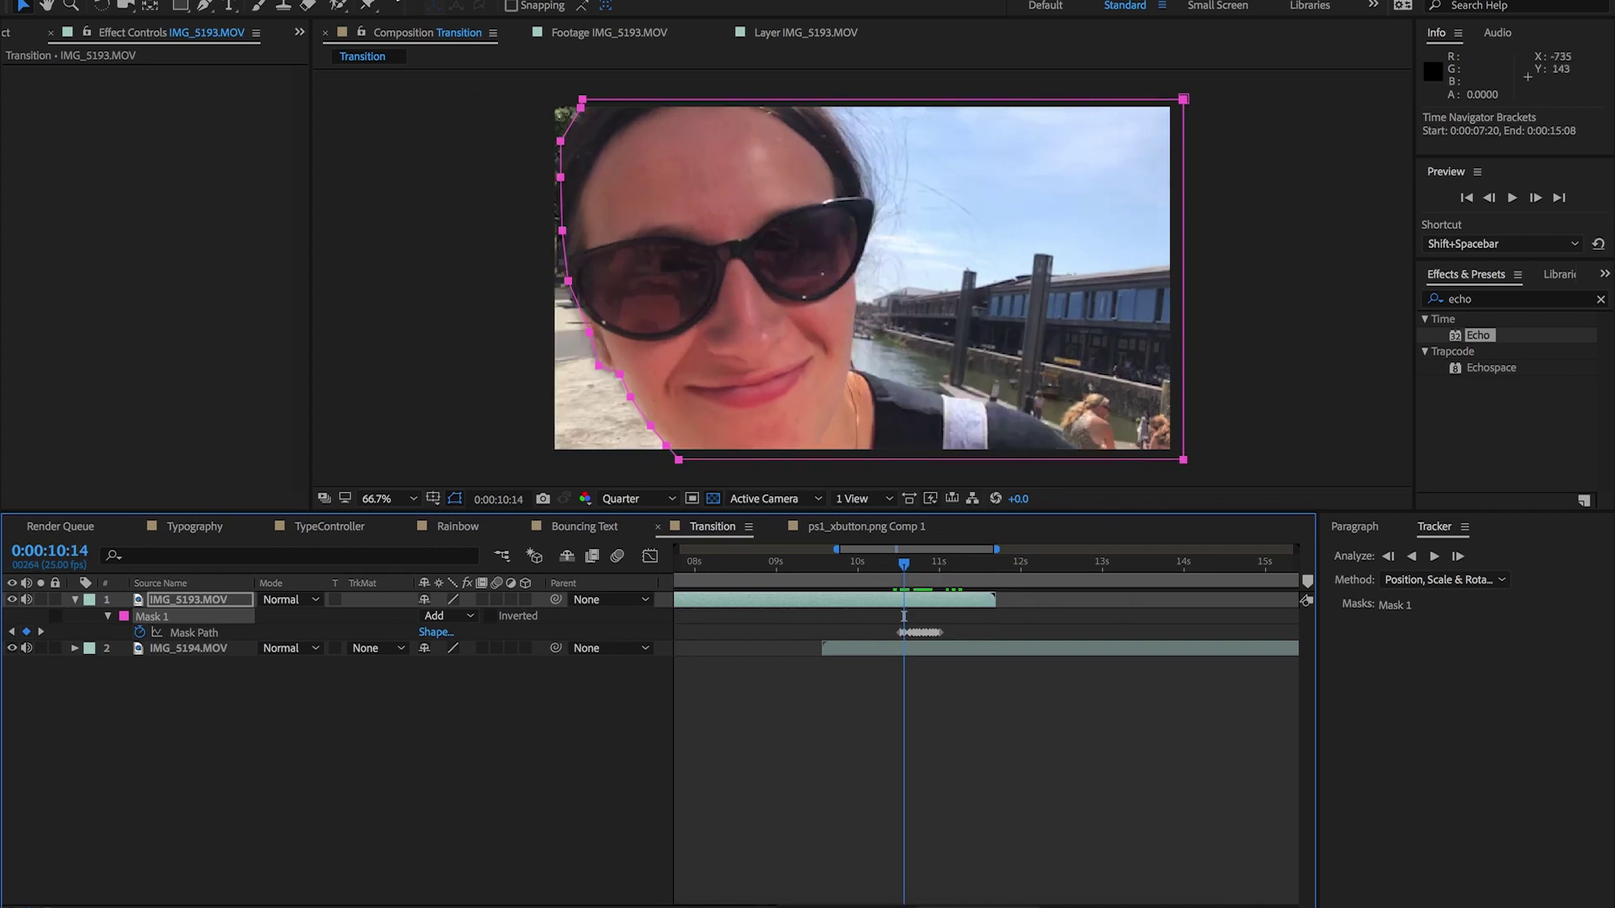
left_click(205, 6)
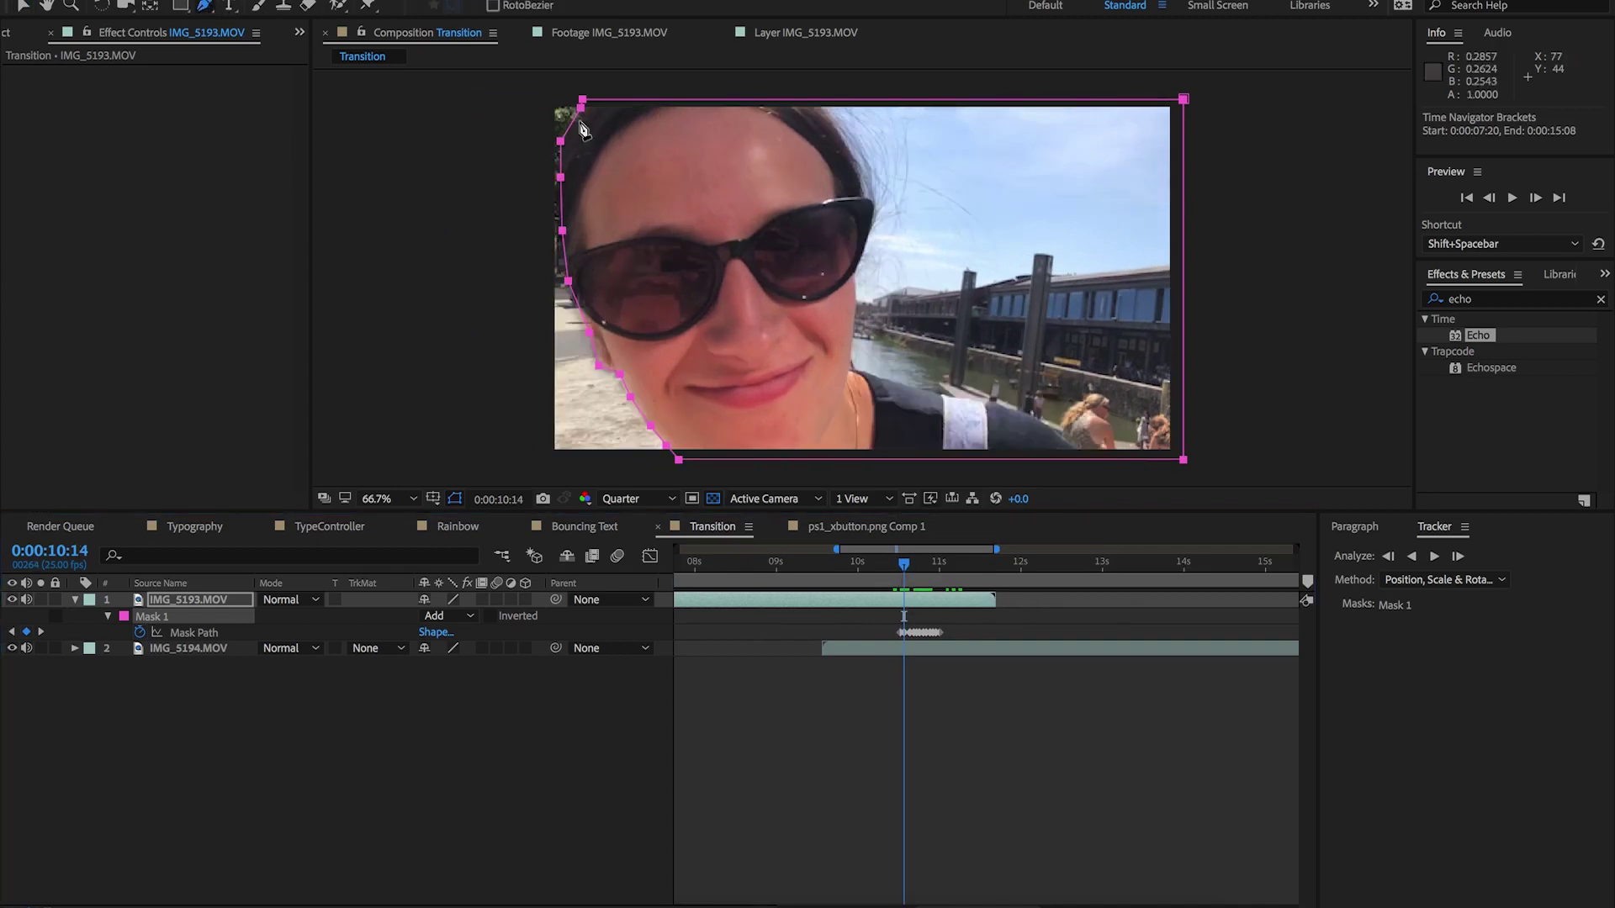
left_click(567, 281)
Step Mask 1's wipe frame by frame from 10:15 to 11:00, return to 10:19, and reveal its feather
left_click(941, 595)
key("Page_Down")
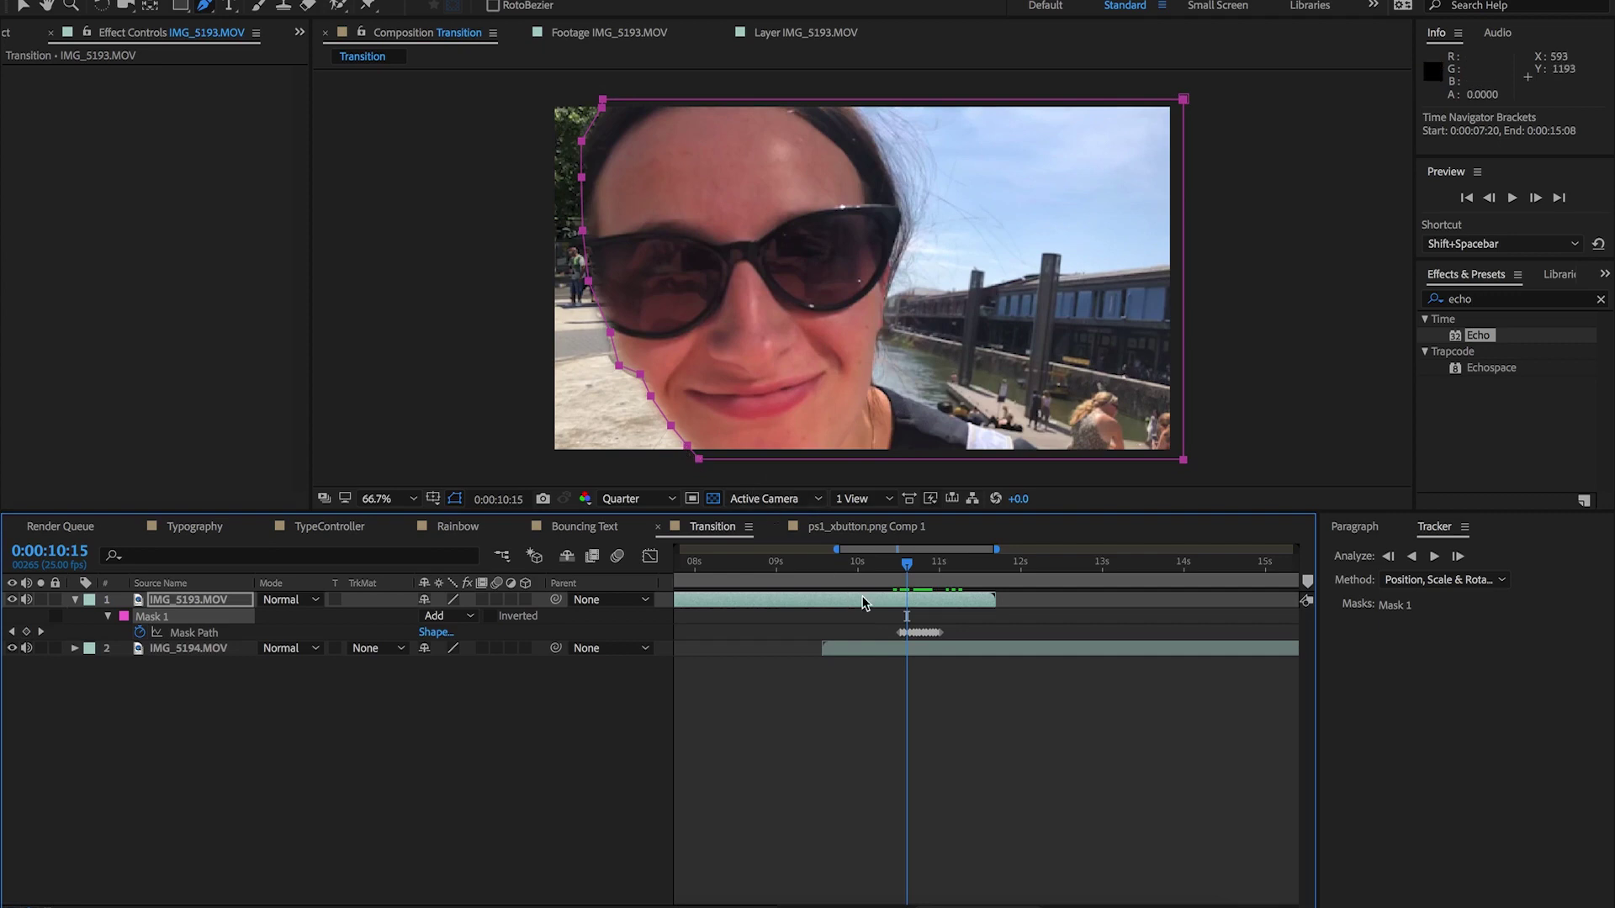
key("Page_Down")
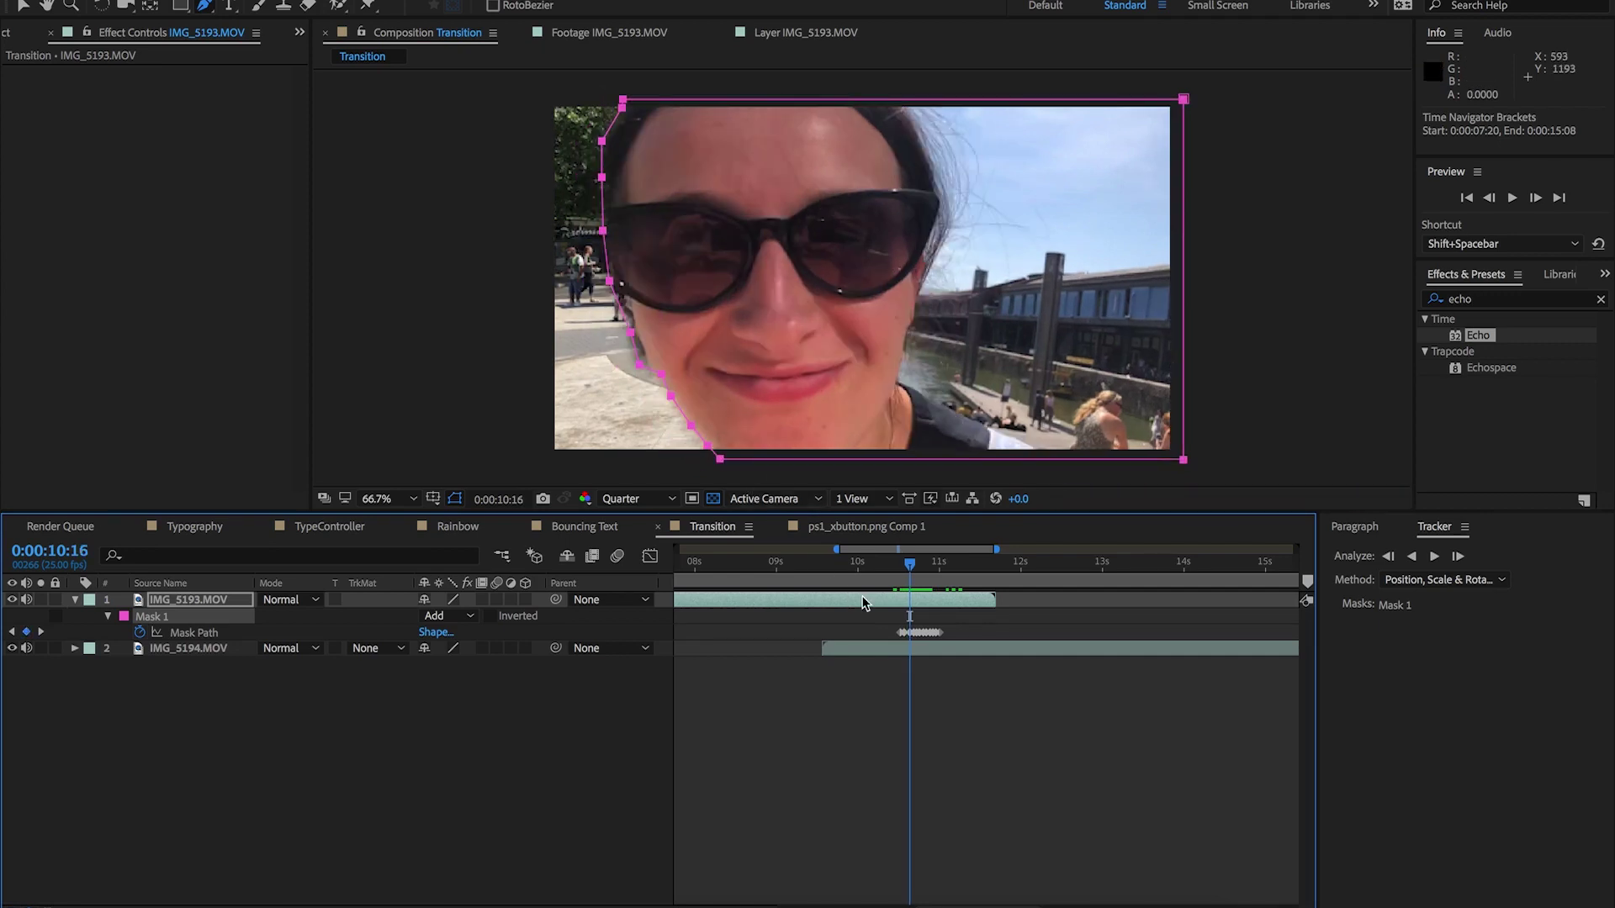
key("Page_Down")
key("Page_Down")
key("Page_Down")
key("Page_Down")
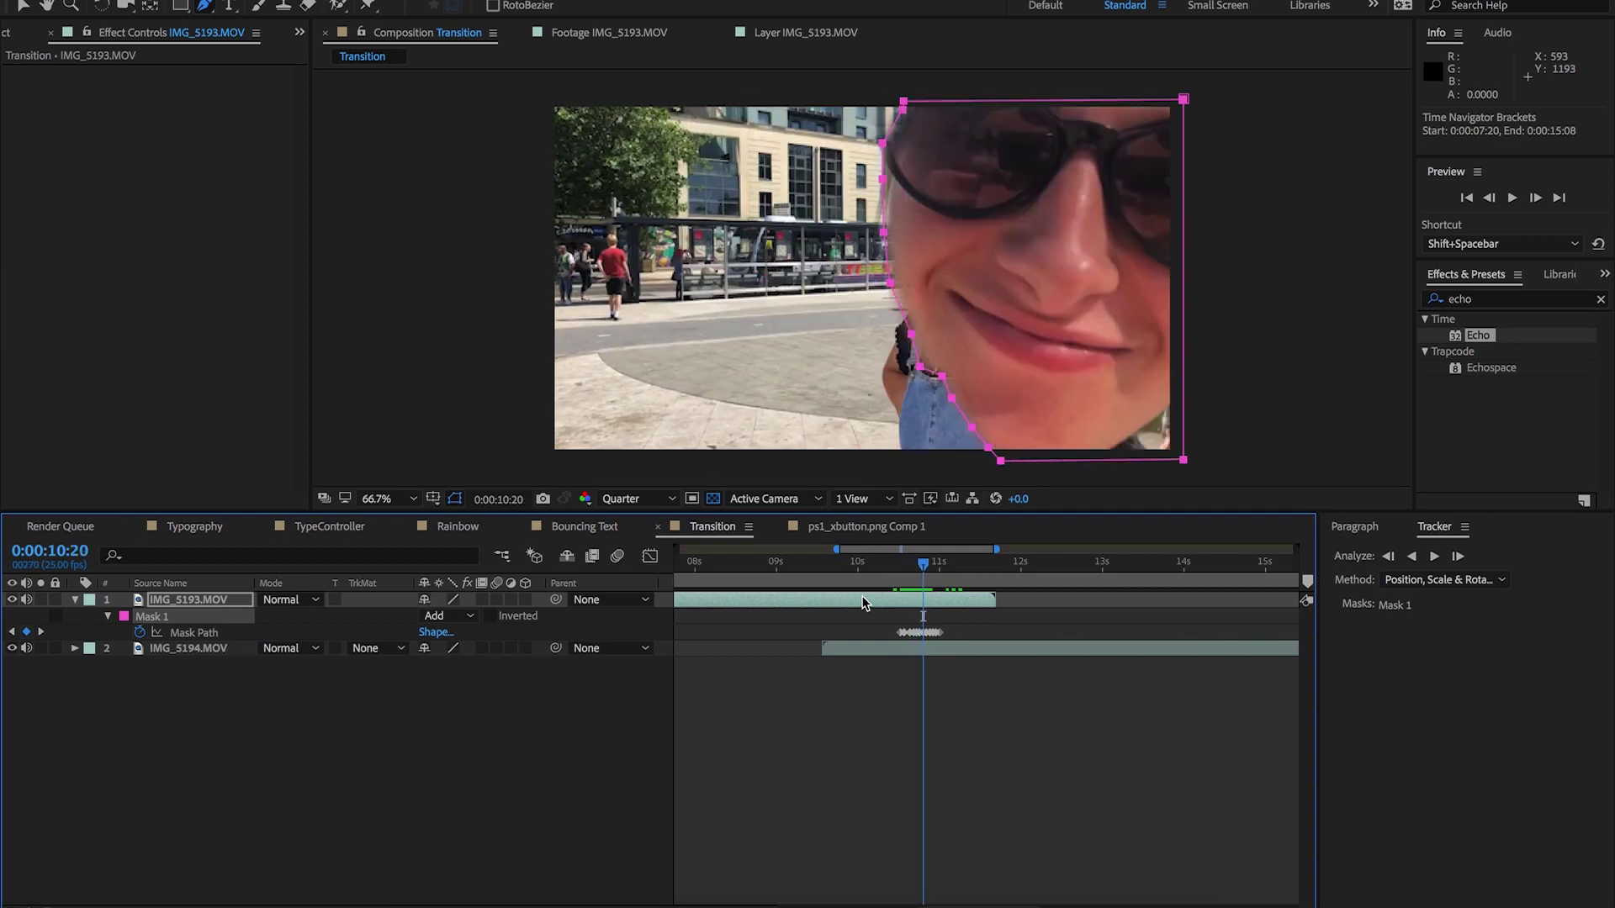
key("Page_Down")
key("Page_Down")
key("Page_Down")
key("Page_Down")
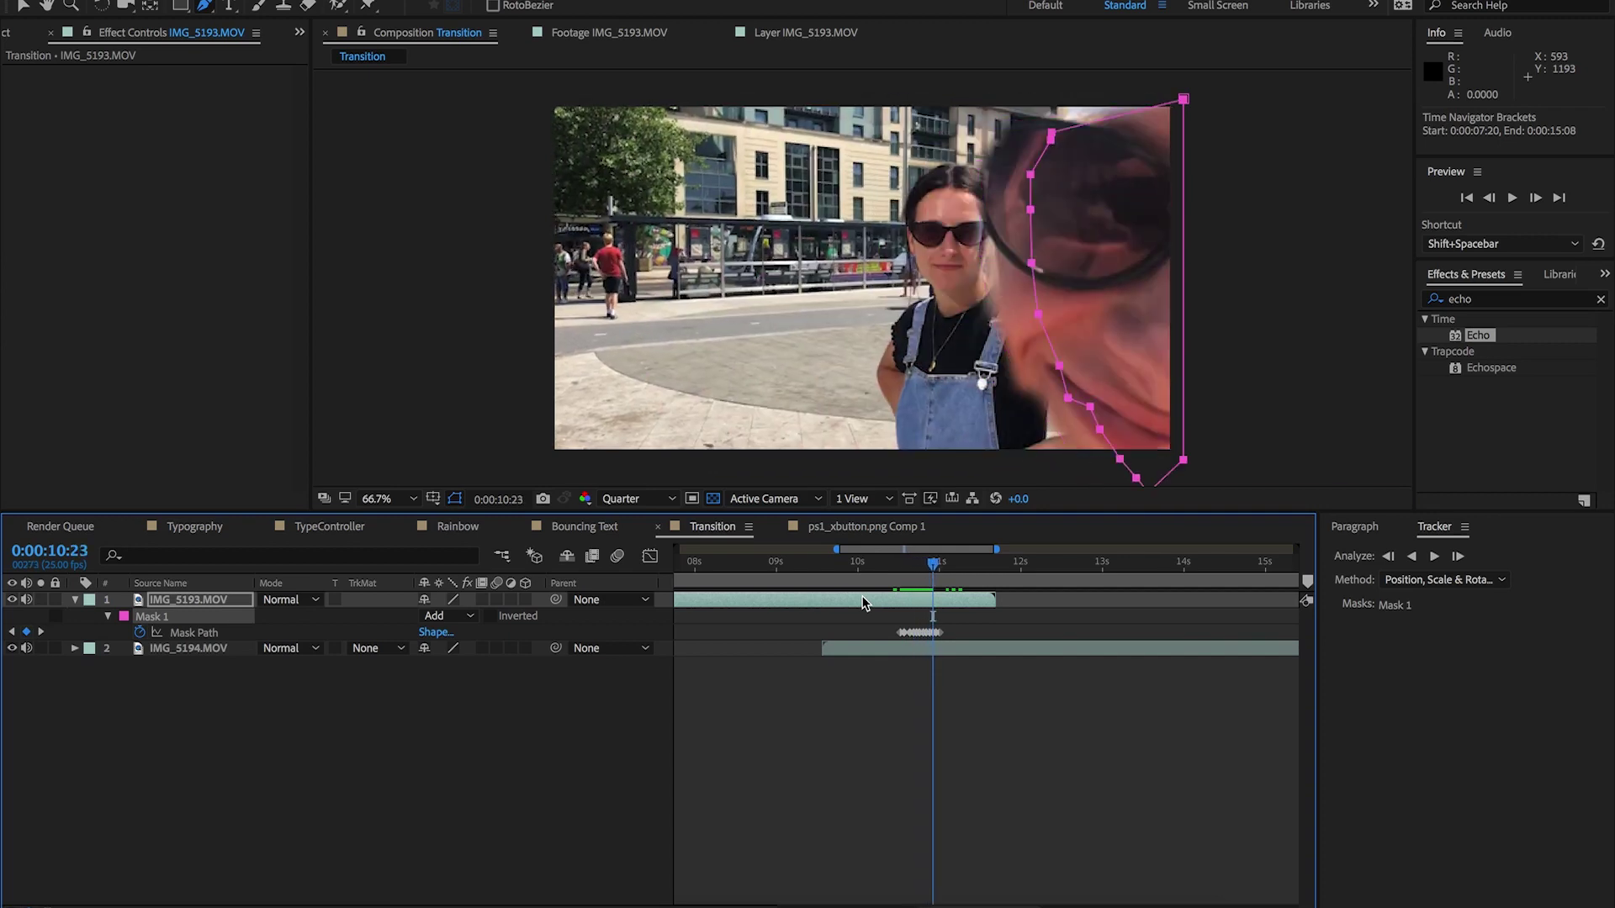
key("Page_Down")
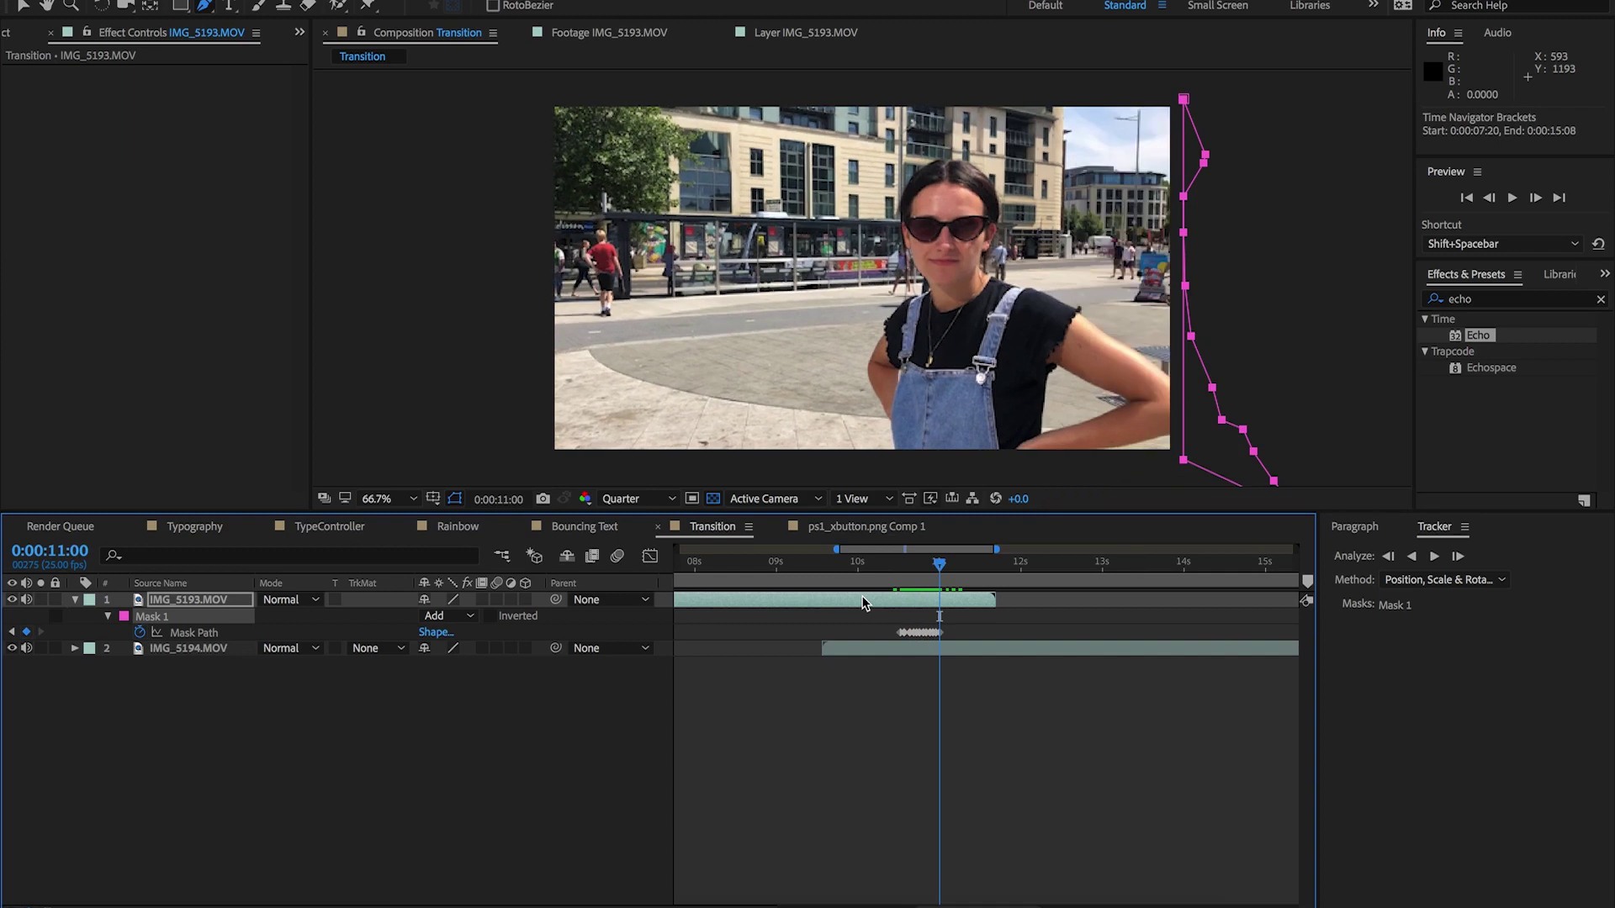
left_click_drag(934, 580, 922, 572)
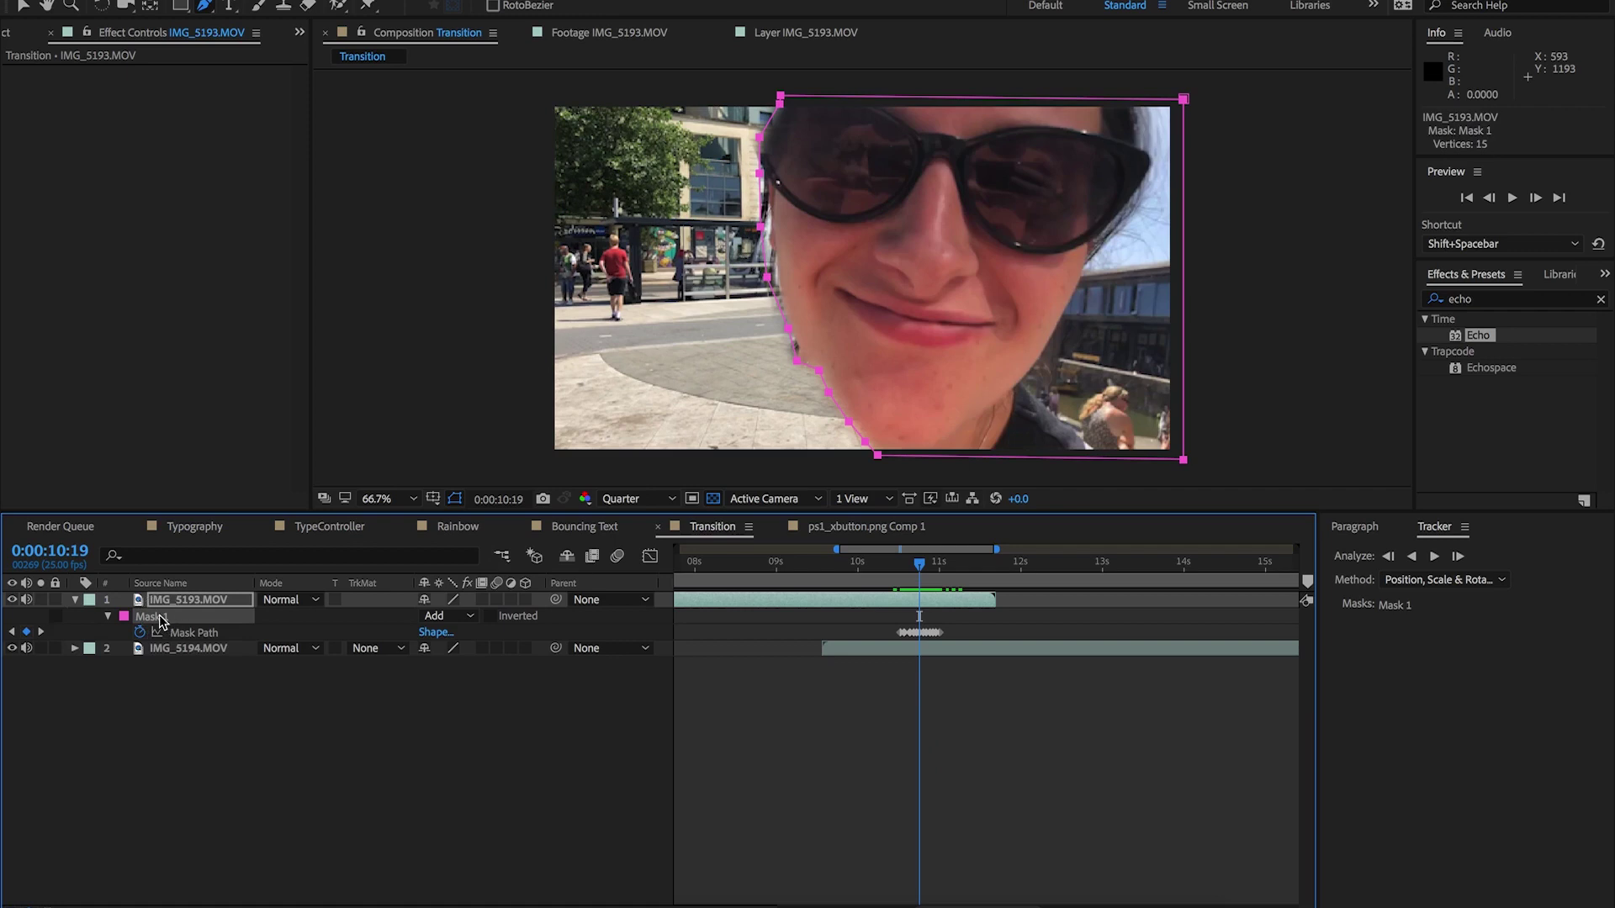
key("f")
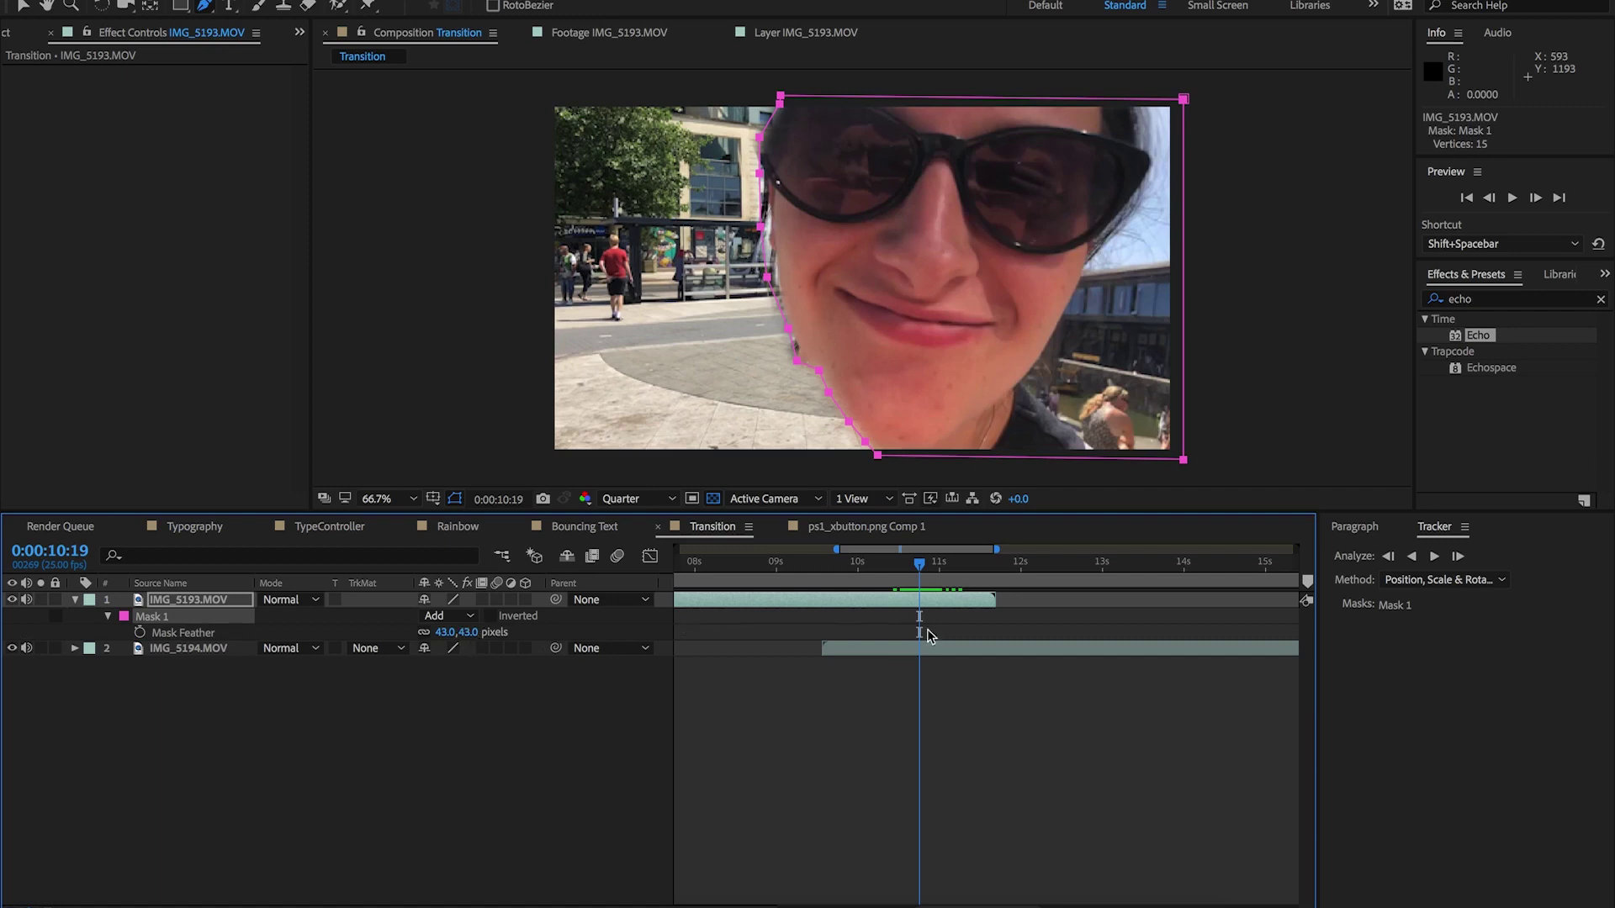
Scrub through the feathered wipe to preview IMG_5193.MOV clearing to reveal the plaza shot
left_click_drag(869, 574, 954, 574)
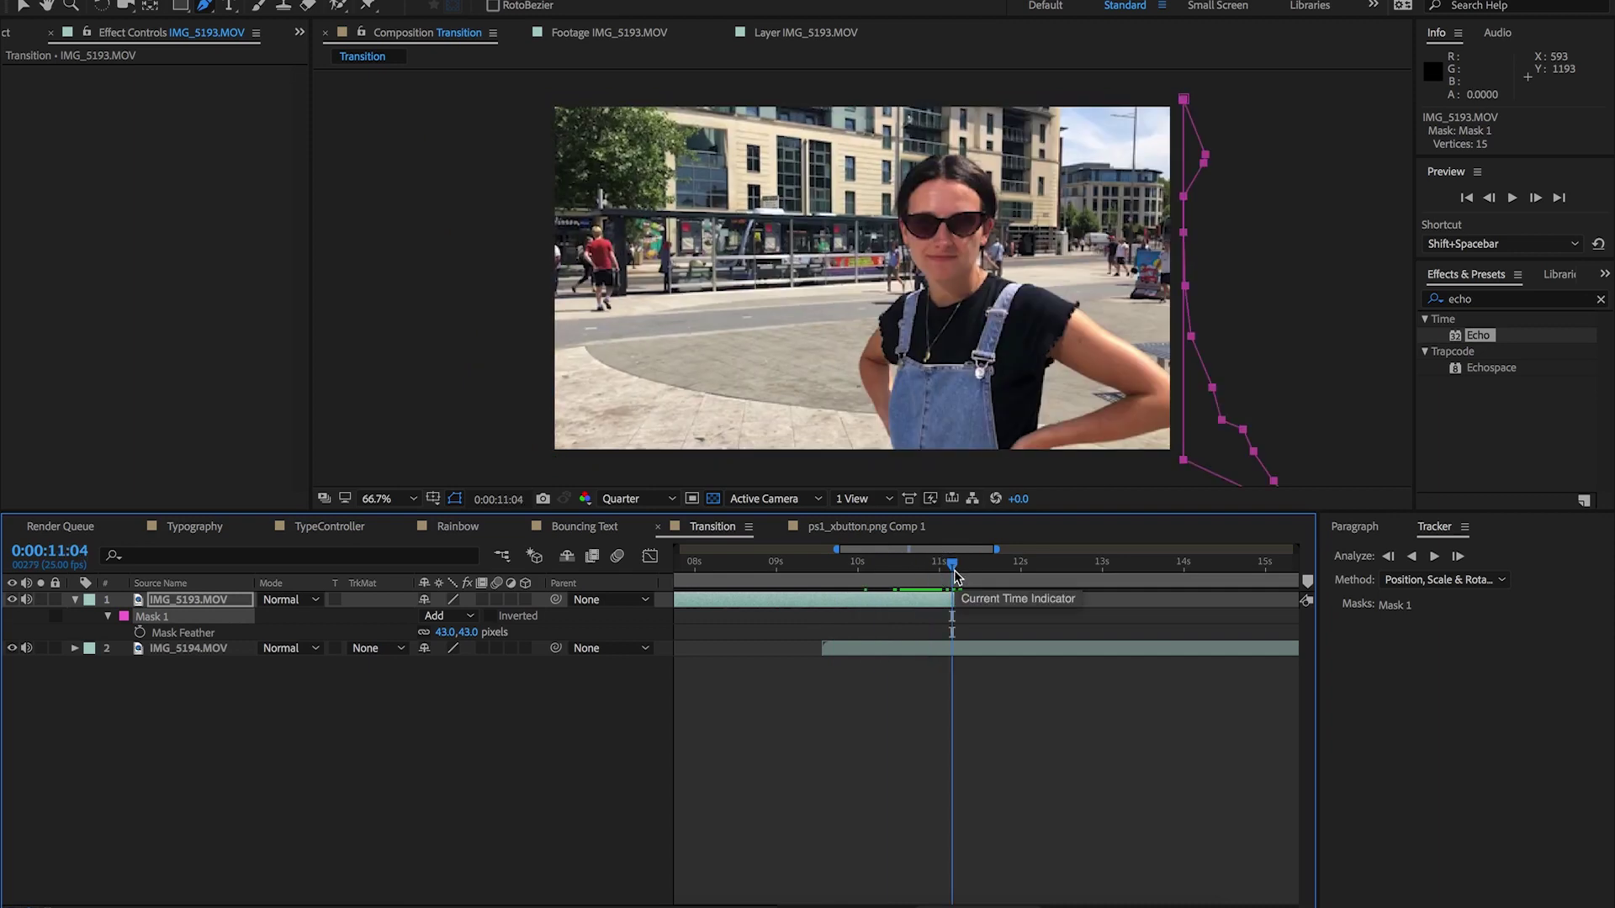